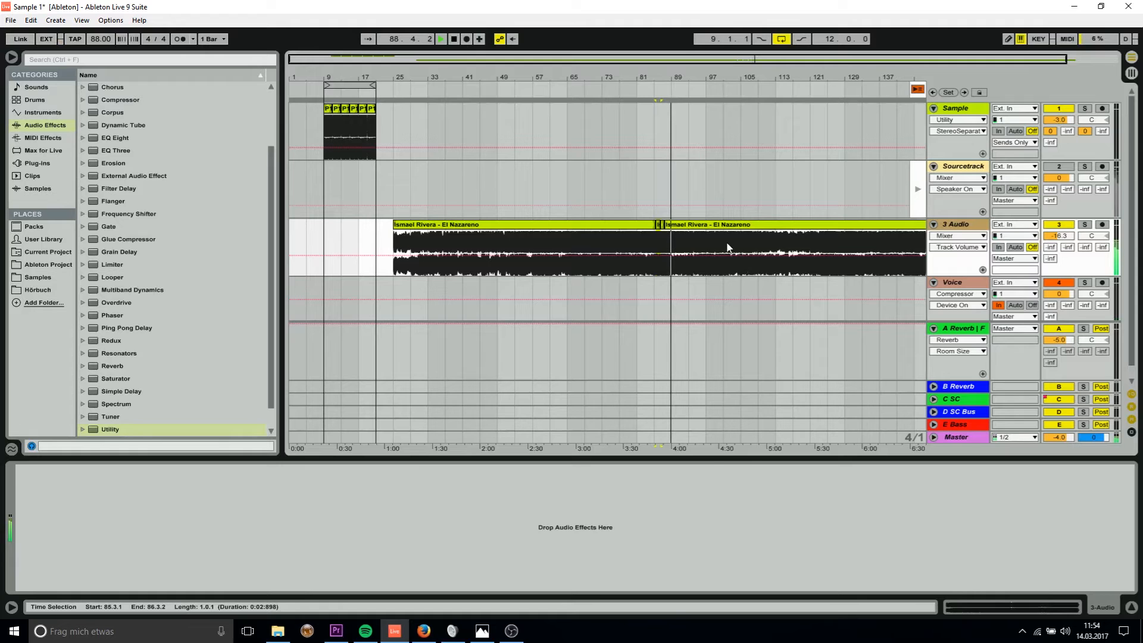
Step: Stop playback and audition the first P1-1 clip on the Sample track from bar 9
key(space)
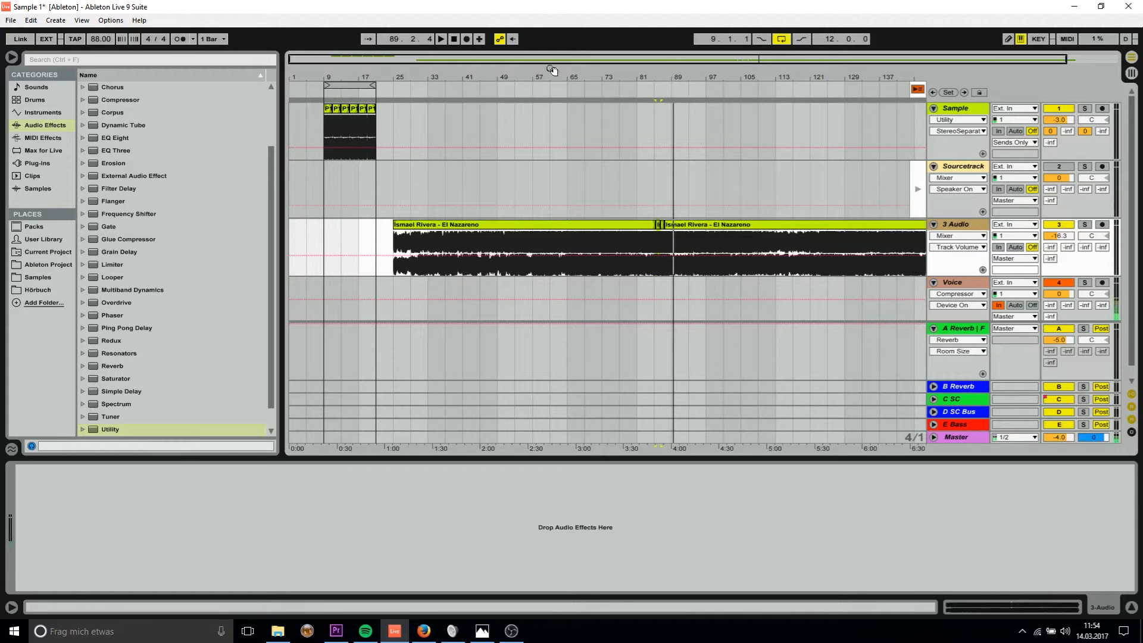
drag(551, 78, 550, 70)
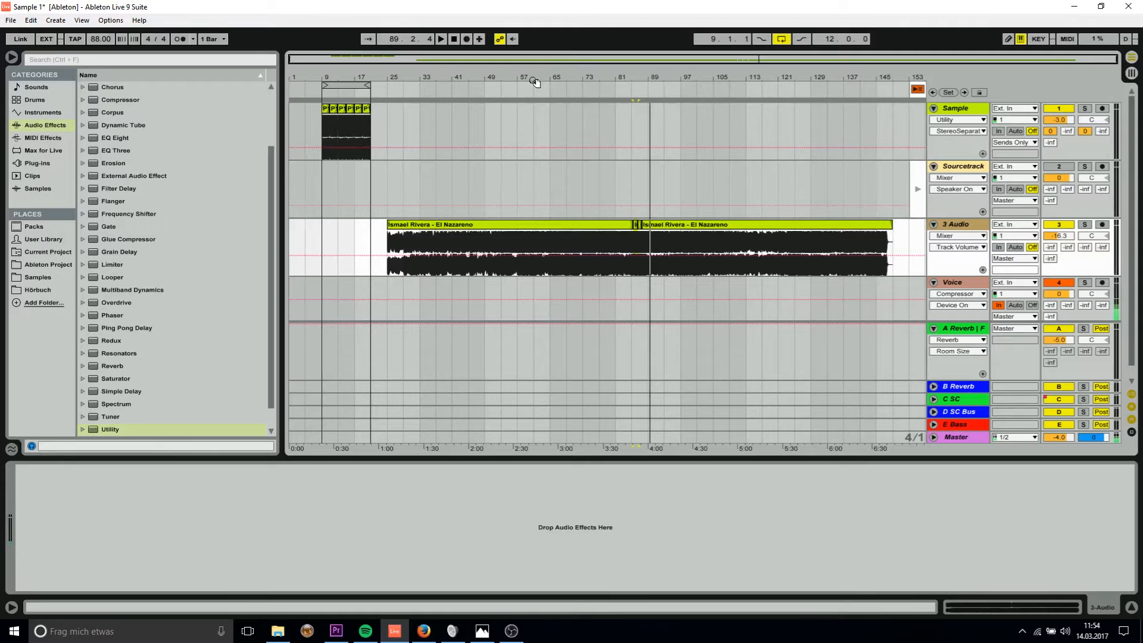
mouse_move(336, 78)
mouse_down()
mouse_move(336, 126)
mouse_move(336, 89)
mouse_up()
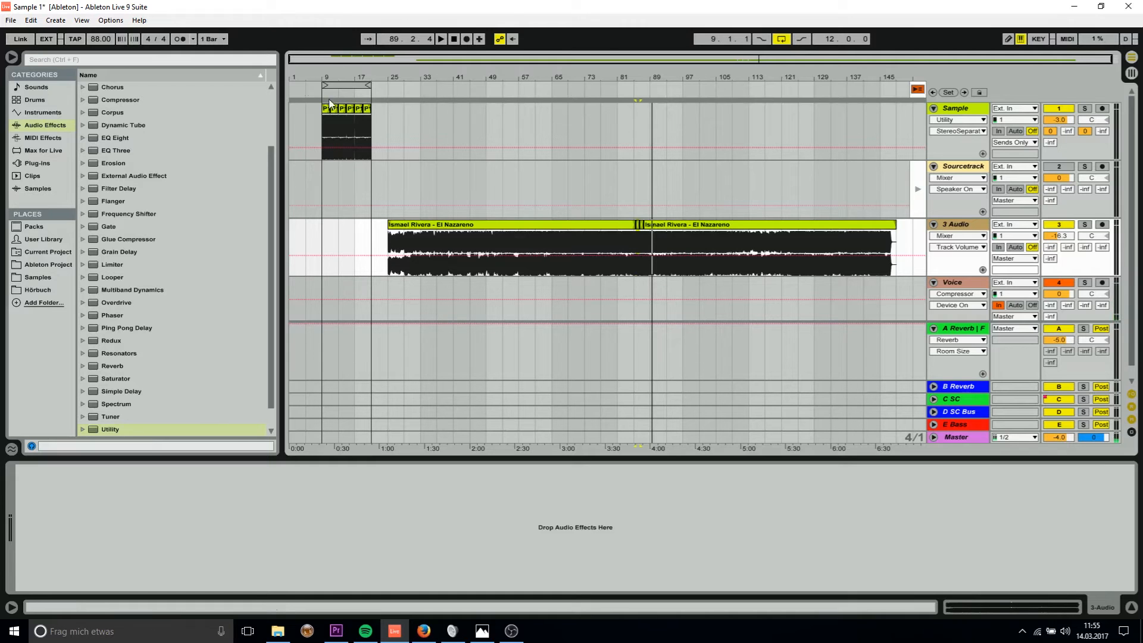
key(z)
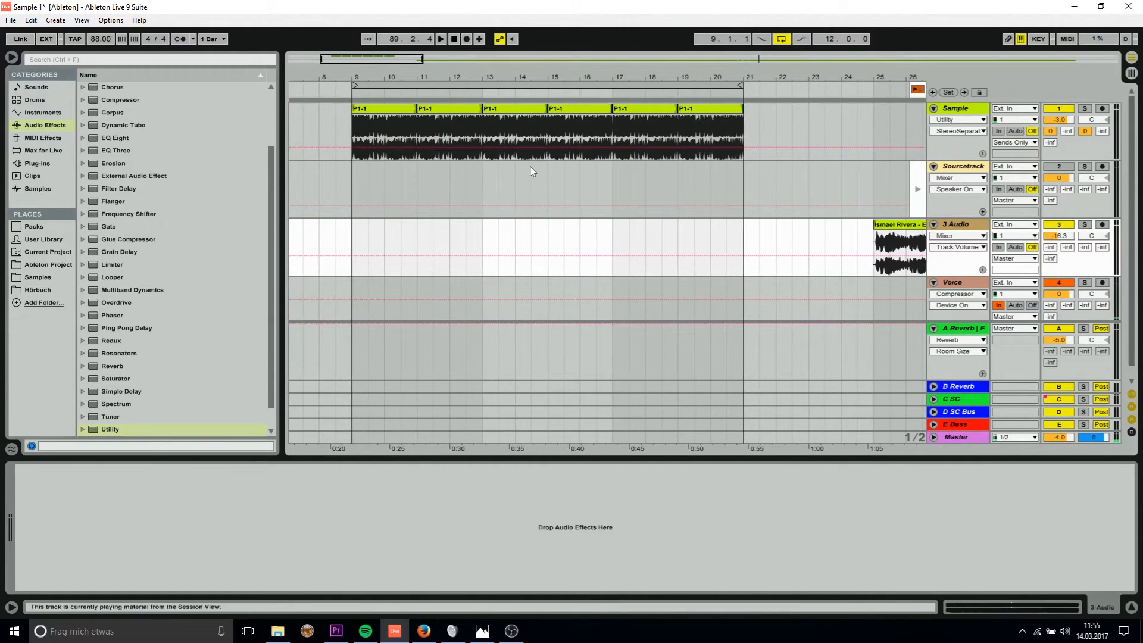
click(384, 108)
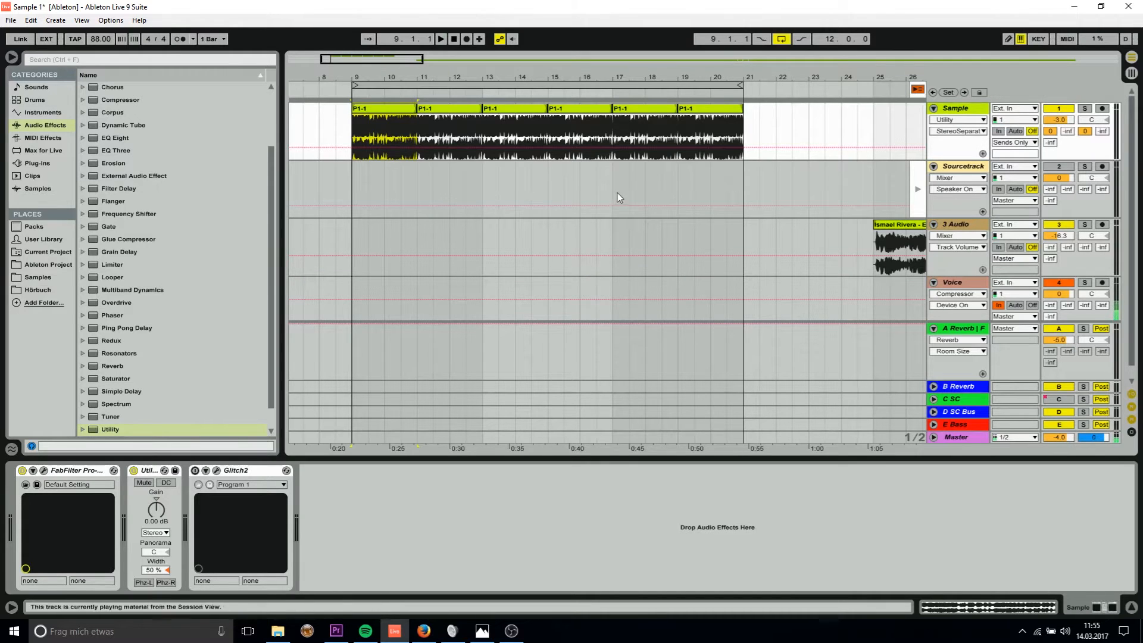
key(space)
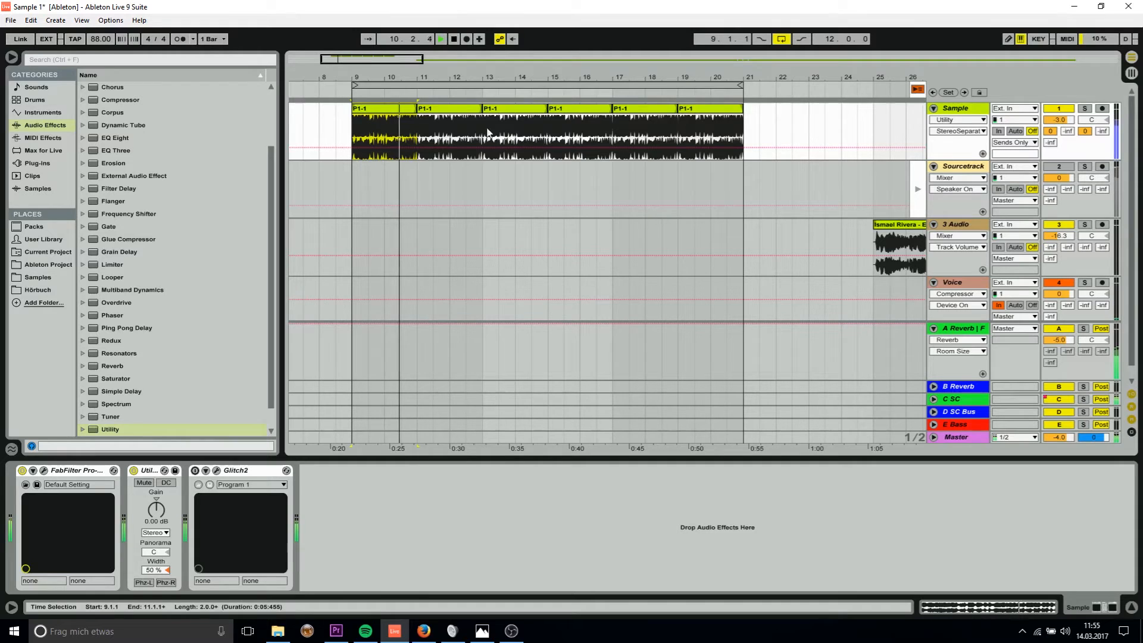
key(space)
Step: Open the FabFilter Pro-Q plug-in window of the Sample track to examine its filter curve
click(60, 467)
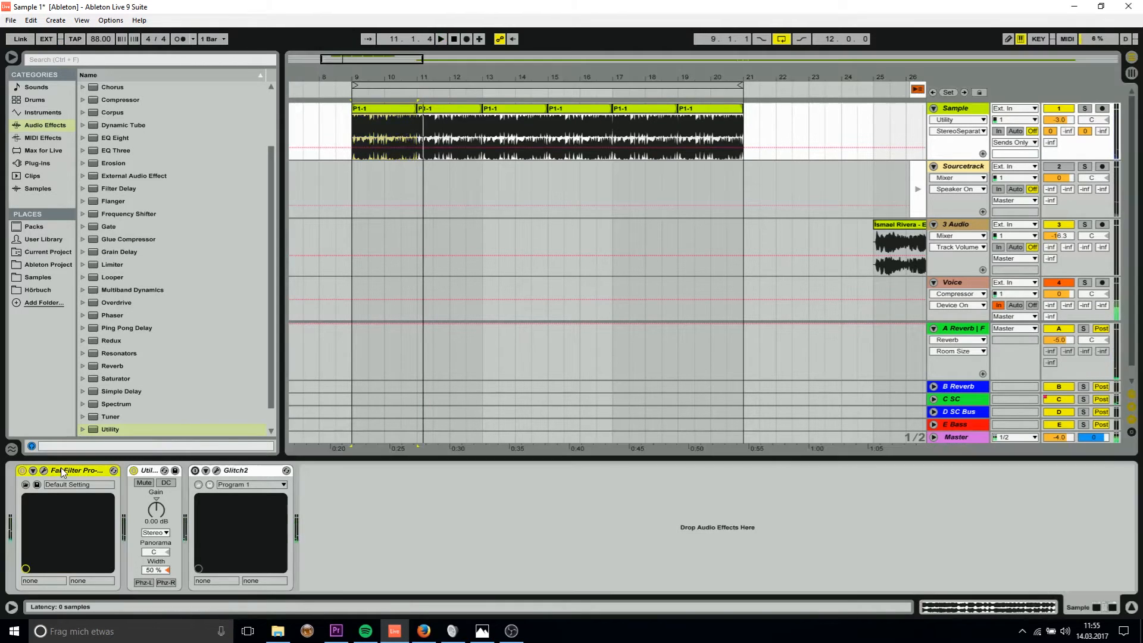
click(42, 470)
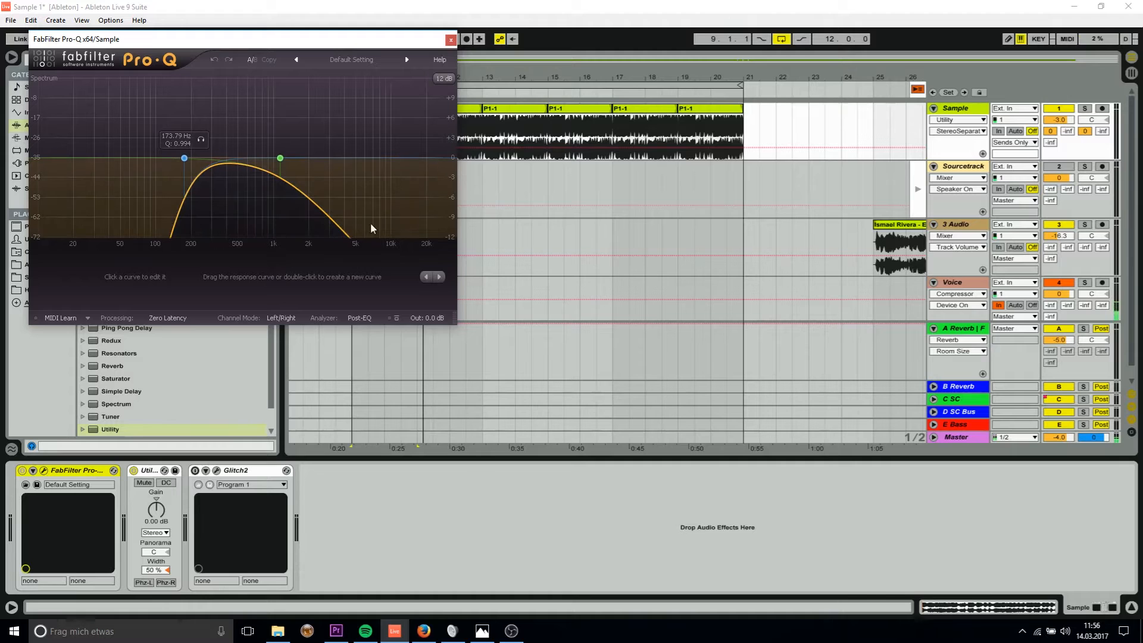
Step: Play the sample and compare its stereo width with the Utility device bypassed and active
click(143, 473)
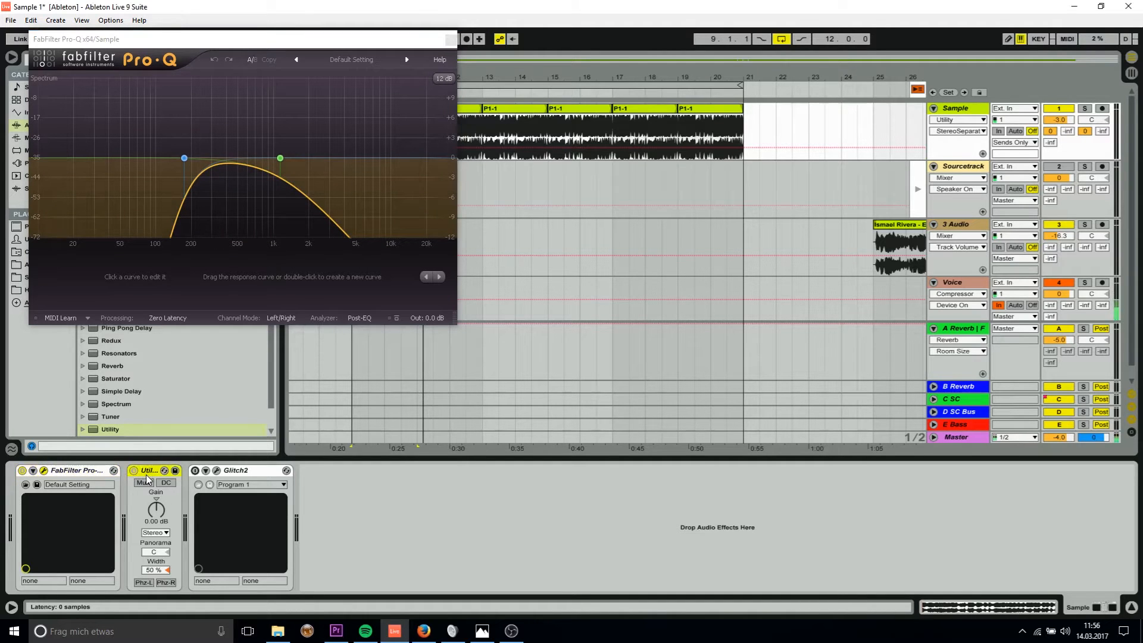
key(space)
key(space)
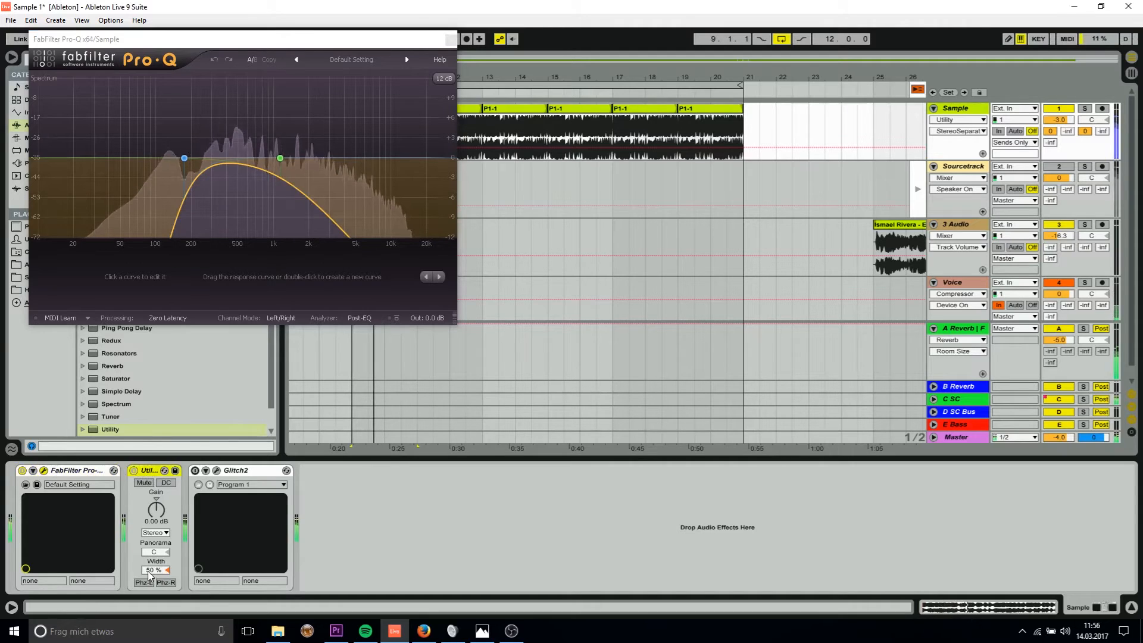
click(150, 571)
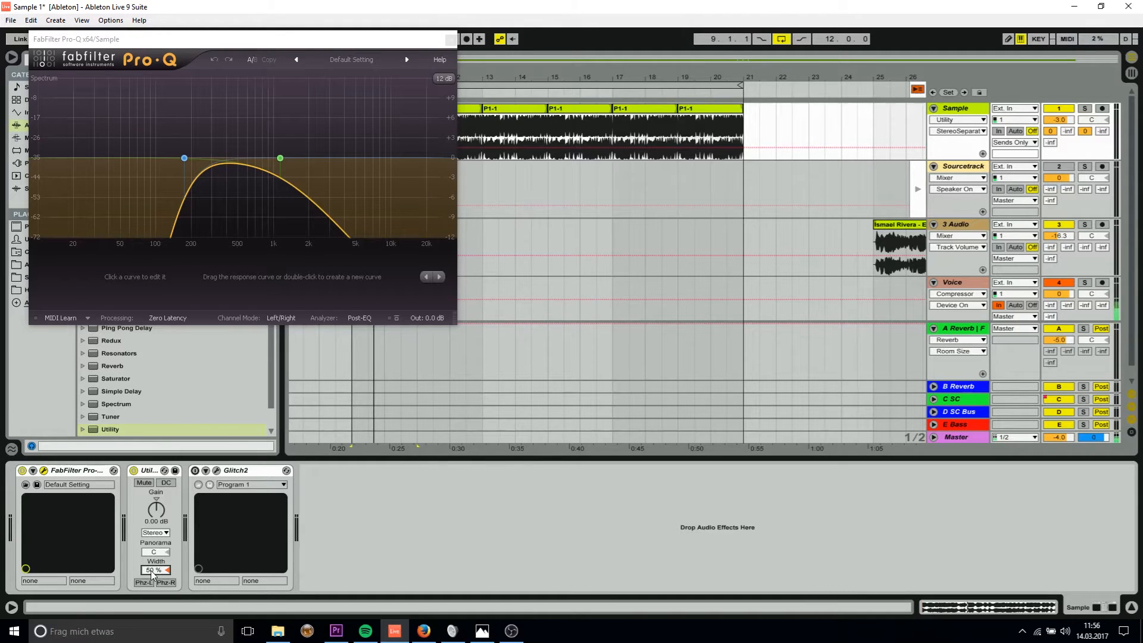
key(space)
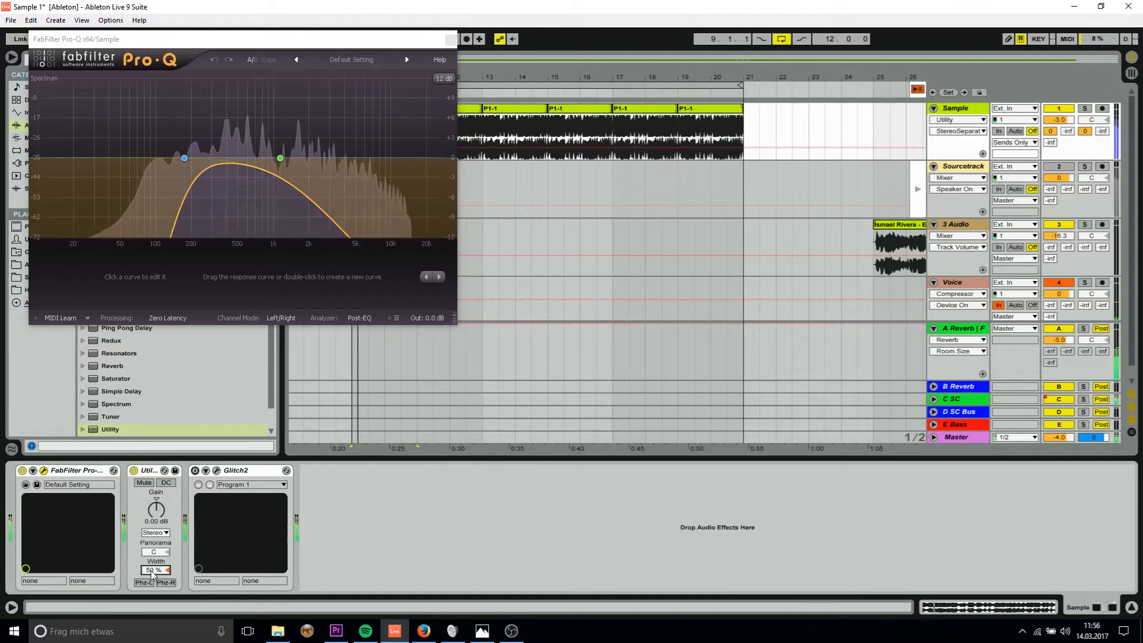
click(134, 471)
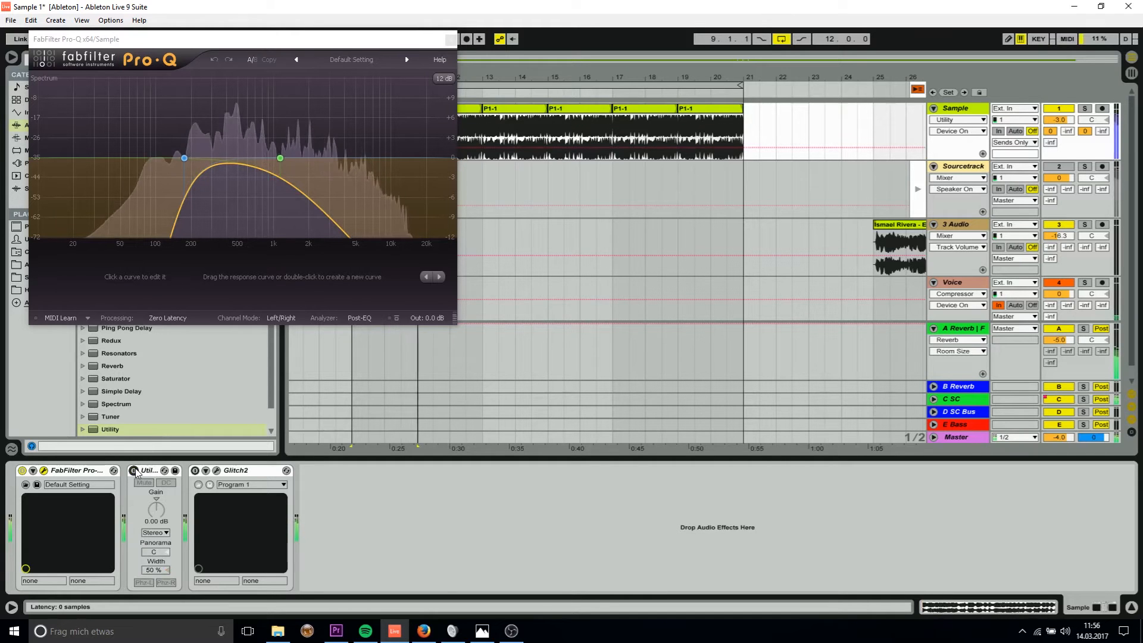
click(133, 471)
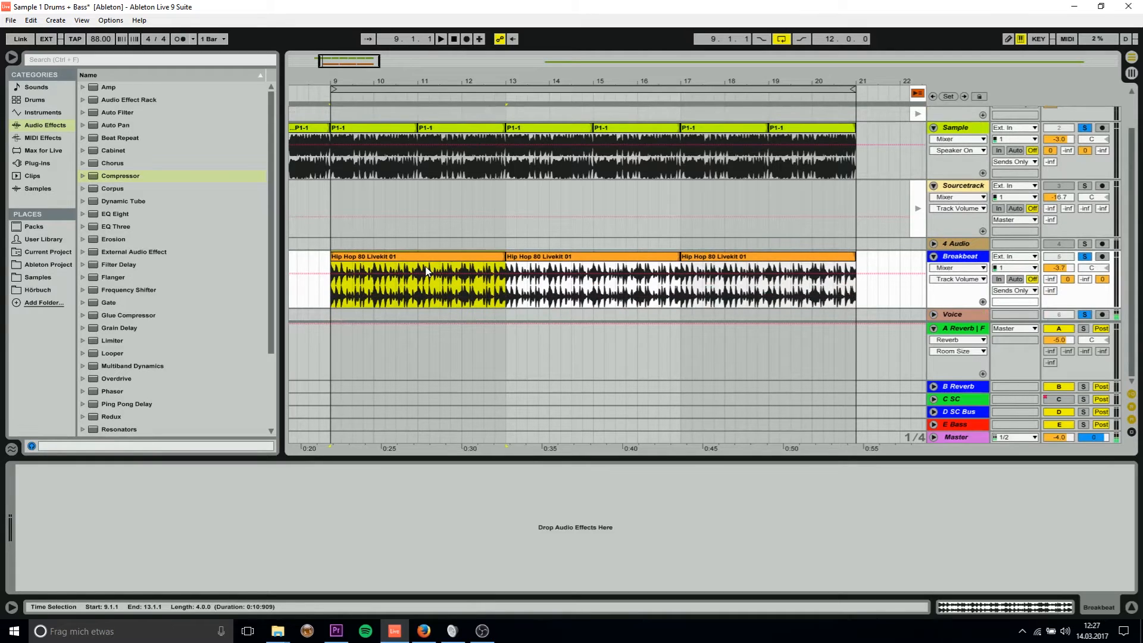
Step: Play the soloed Sample and Breakbeat tracks together from bar 9, then stop playback
key(space)
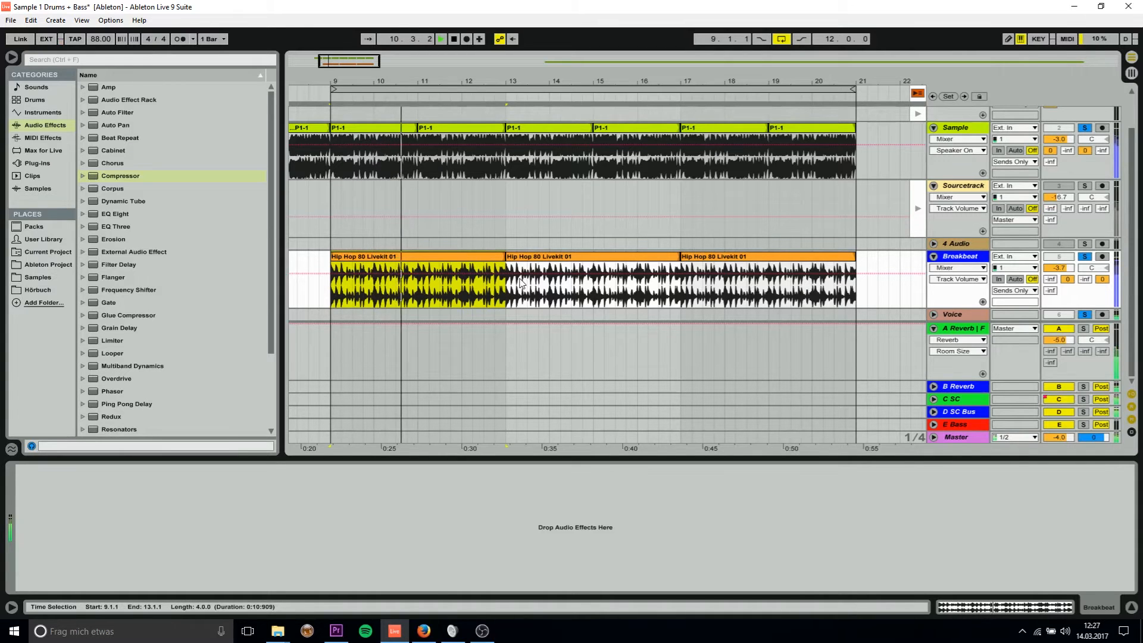
key(space)
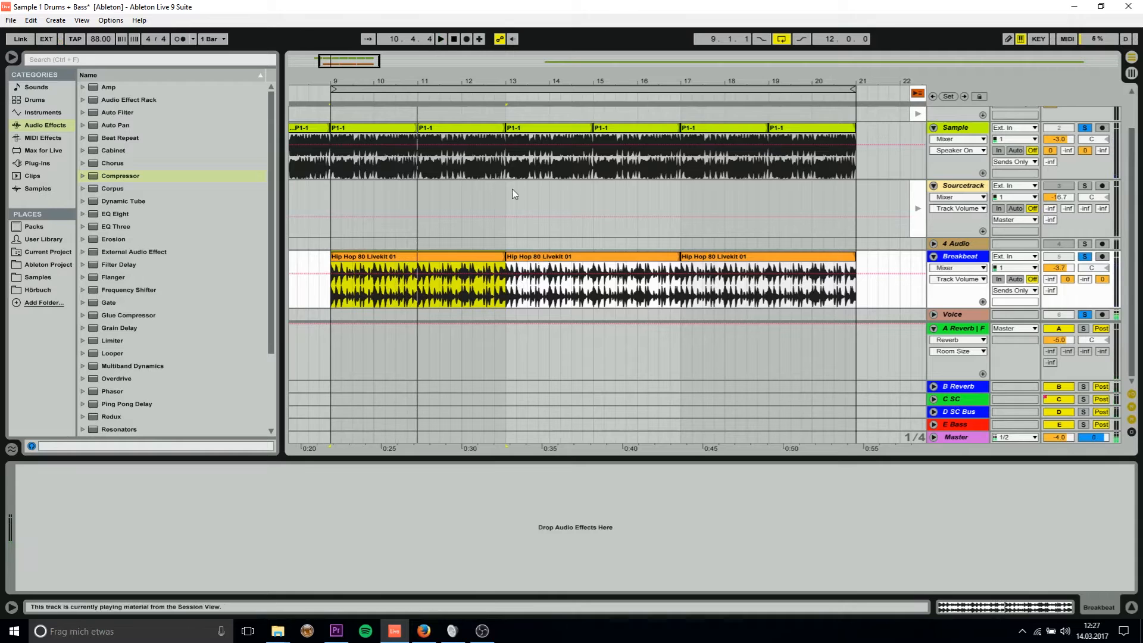
scroll(527, 232, up, 1)
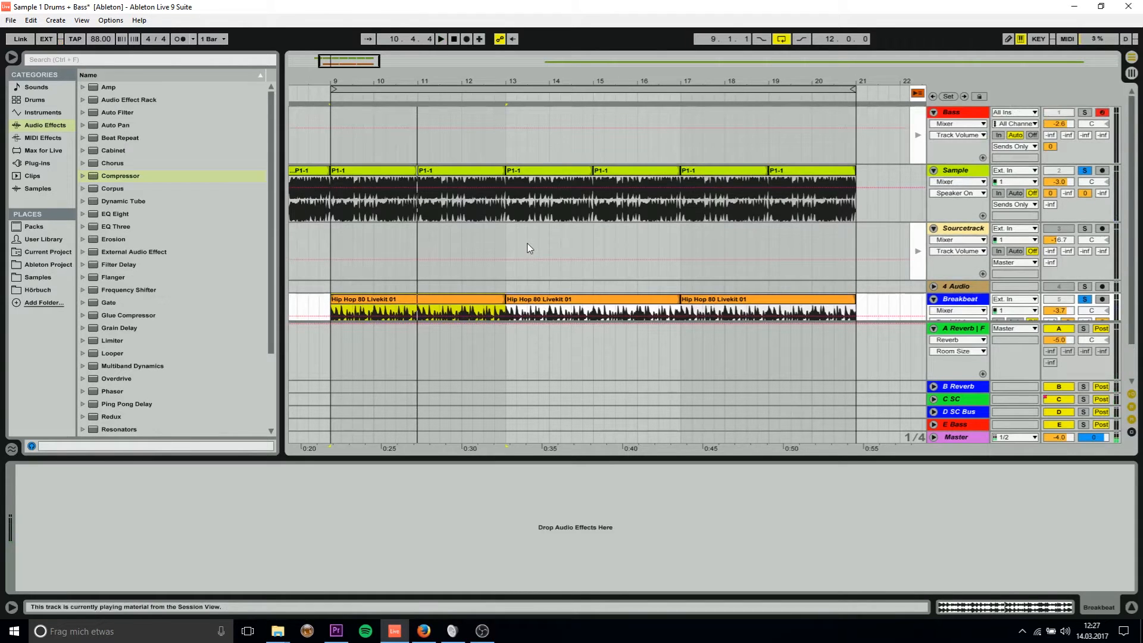
scroll(618, 260, down, 1)
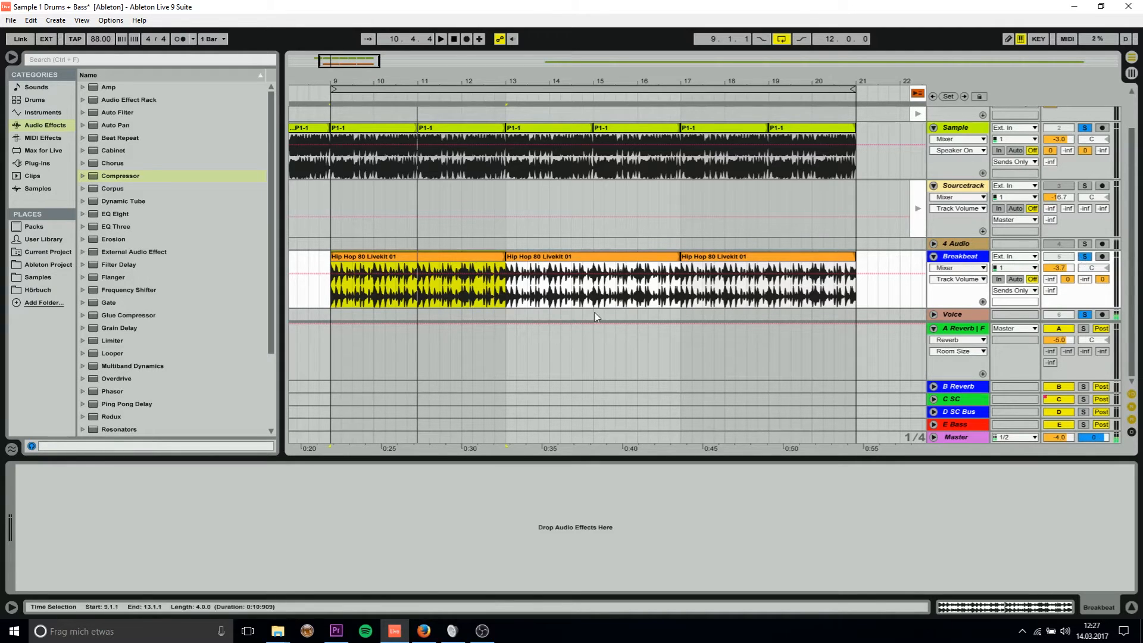
Step: Select the first full P1-1 clip on the Sample track and turn off soloing on the tracks
scroll(399, 194, up, 2)
click(388, 186)
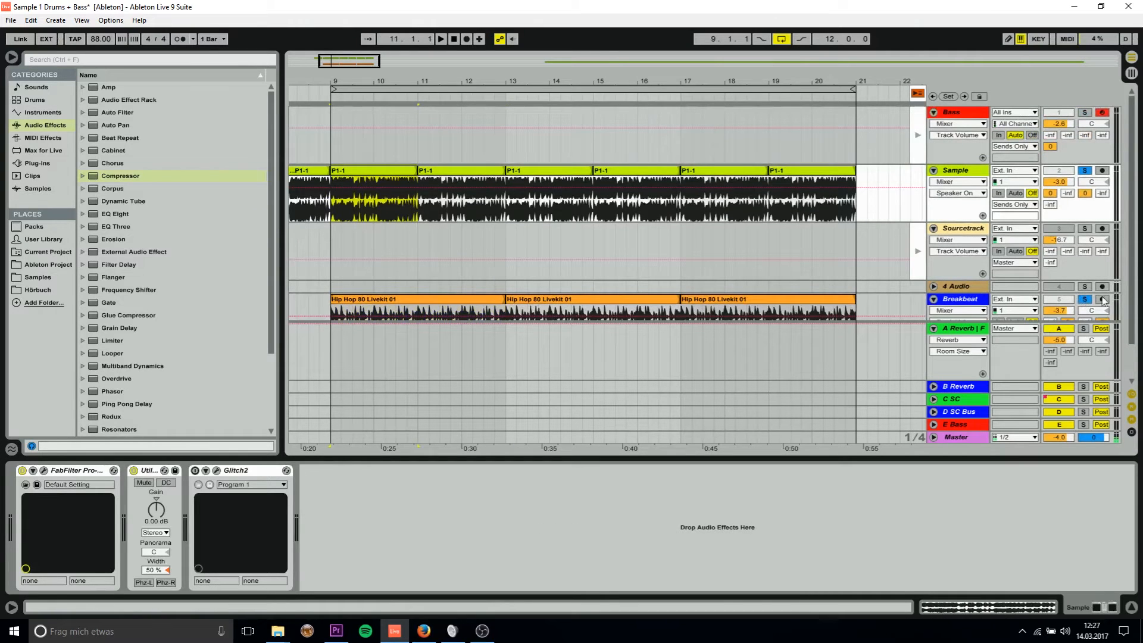
click(1084, 300)
scroll(717, 220, down, 2)
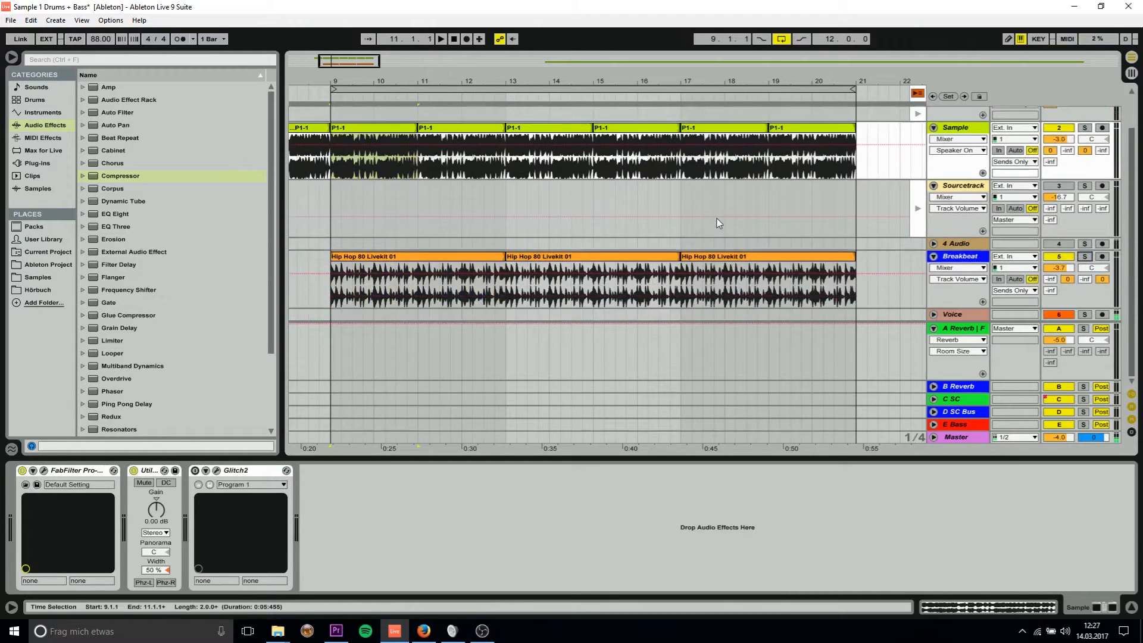
Step: Record a MIDI bass line on the Bass track from bar 9 to bar 13 of the arrangement
scroll(500, 218, up, 2)
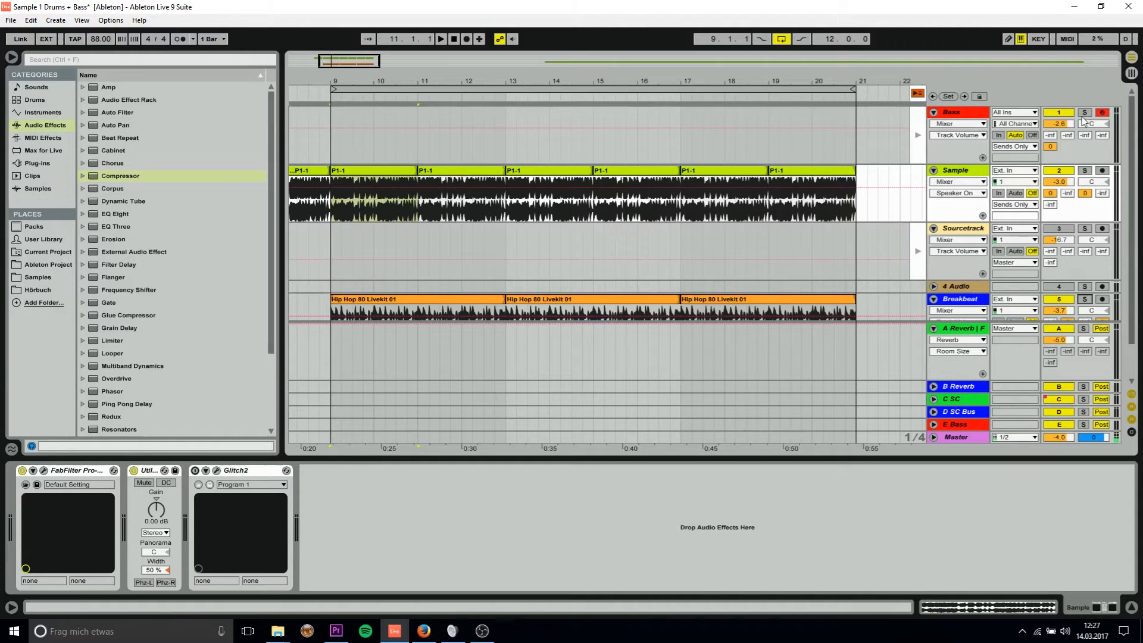
scroll(804, 271, down, 2)
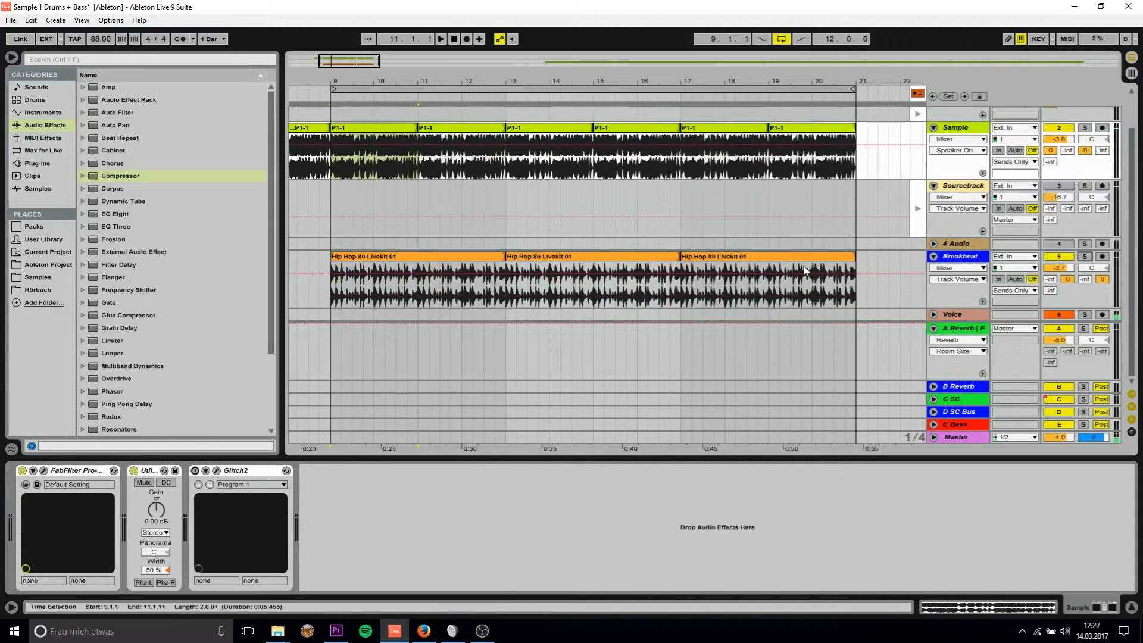
scroll(804, 269, up, 1)
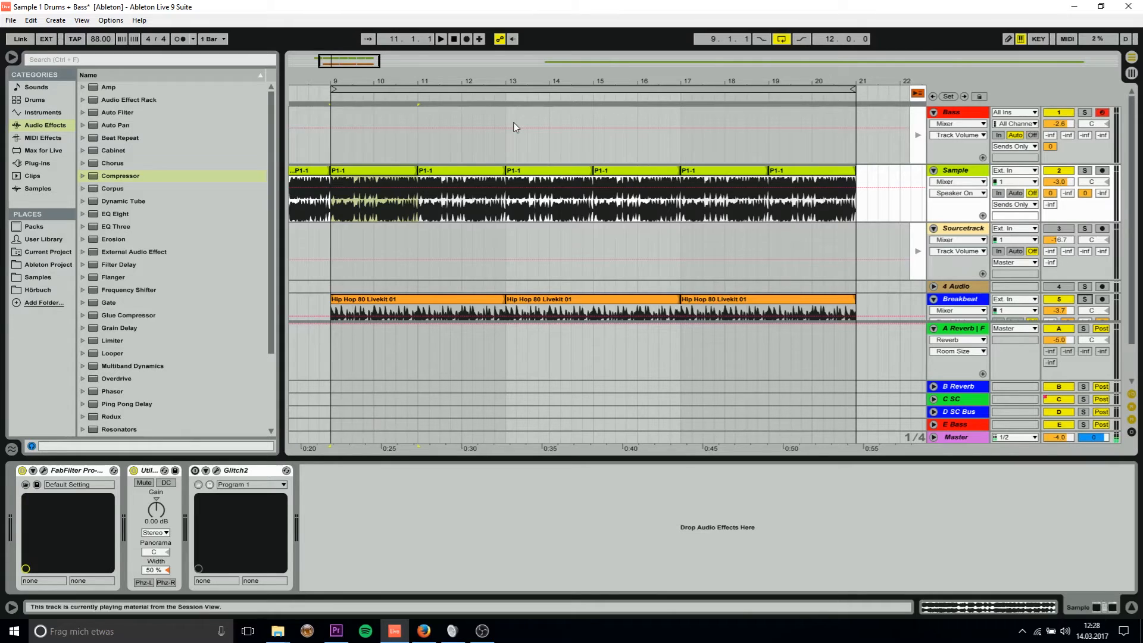
click(467, 39)
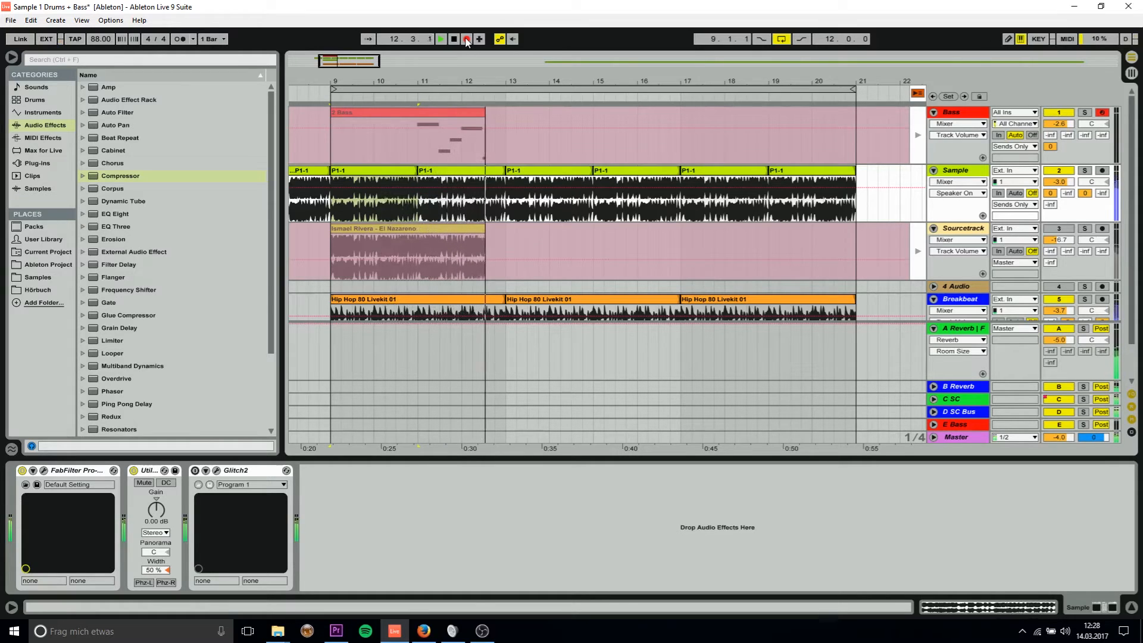
click(467, 39)
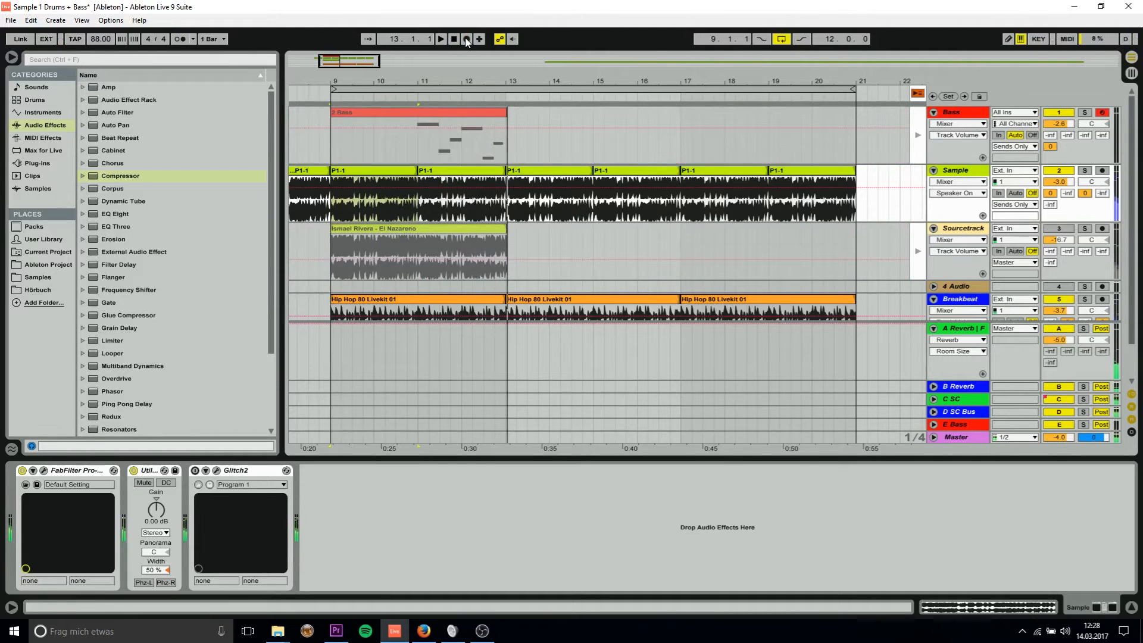
Step: Trim the start of the recorded bass clip to bar 11 and quantize its notes
drag(332, 114, 418, 119)
double_click(457, 119)
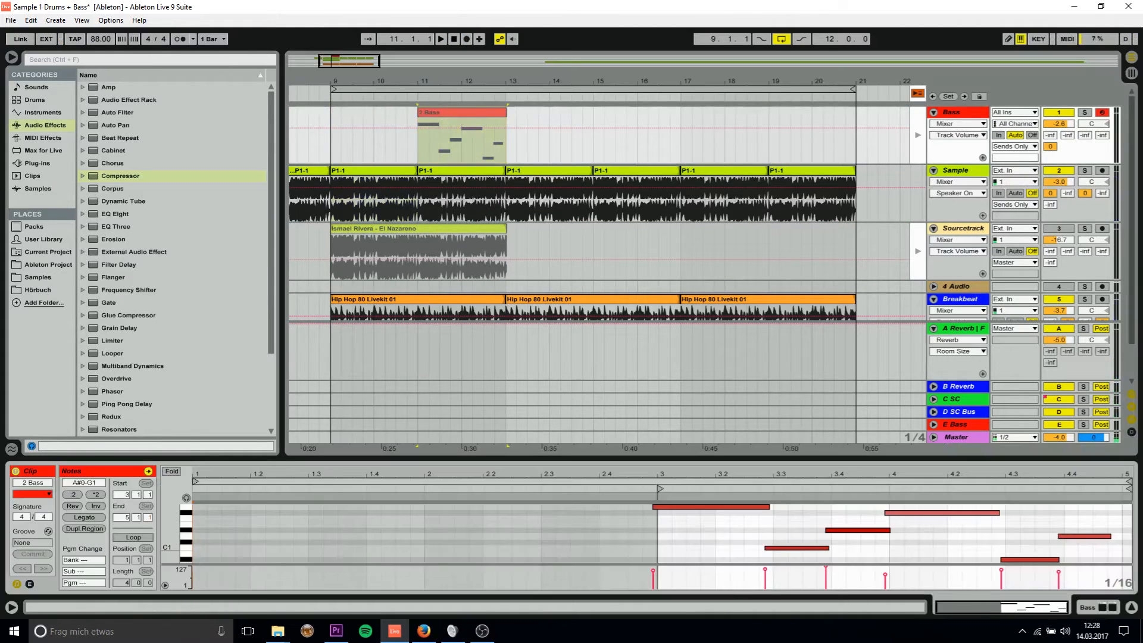
right_click(744, 541)
click(780, 334)
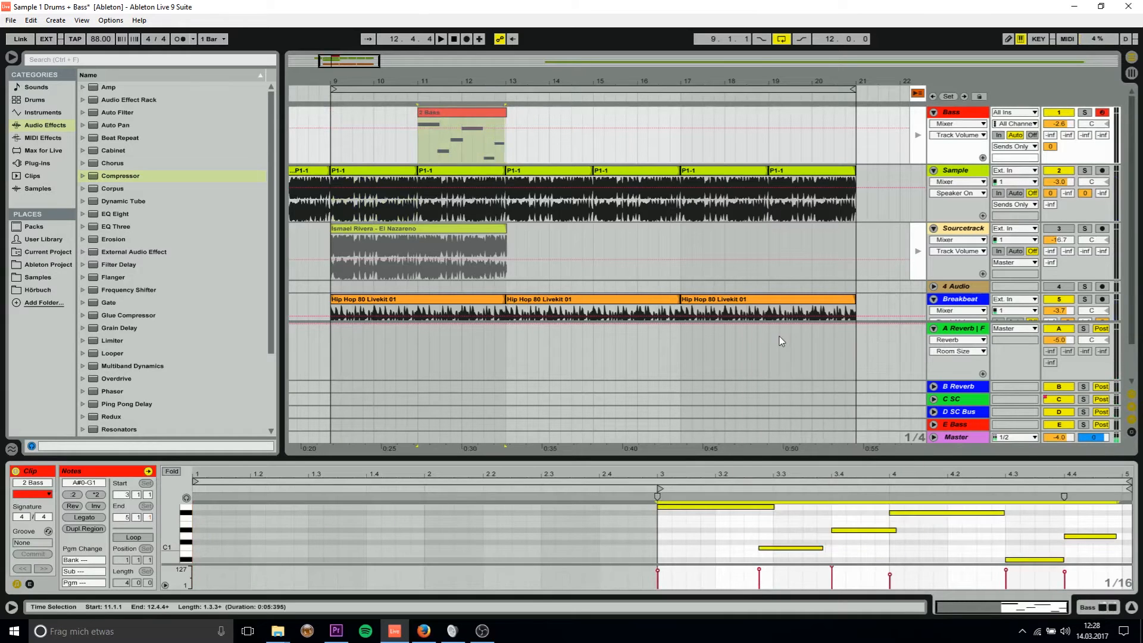
click(732, 540)
Step: Return playback to the arrangement and copy the bass clip from bar 11 to bar 9
click(449, 113)
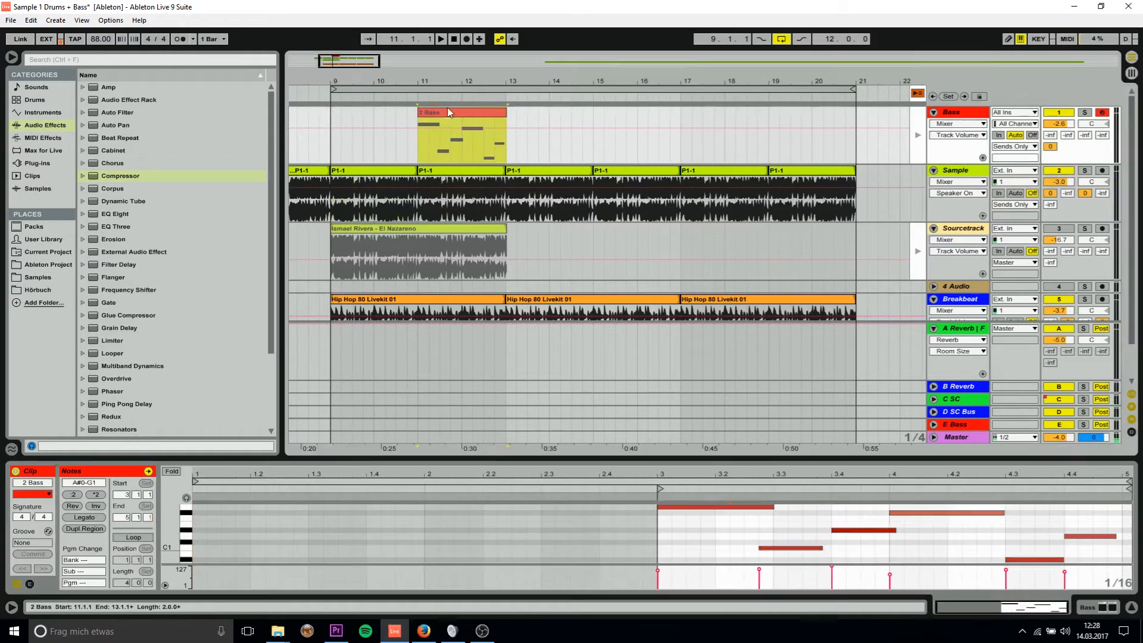
click(917, 96)
drag(462, 122, 374, 122)
Step: During playback, move the C1 note in the bar 9 bass clip to 3.3.1 and shorten the D#1 note to end at bar 4
key(space)
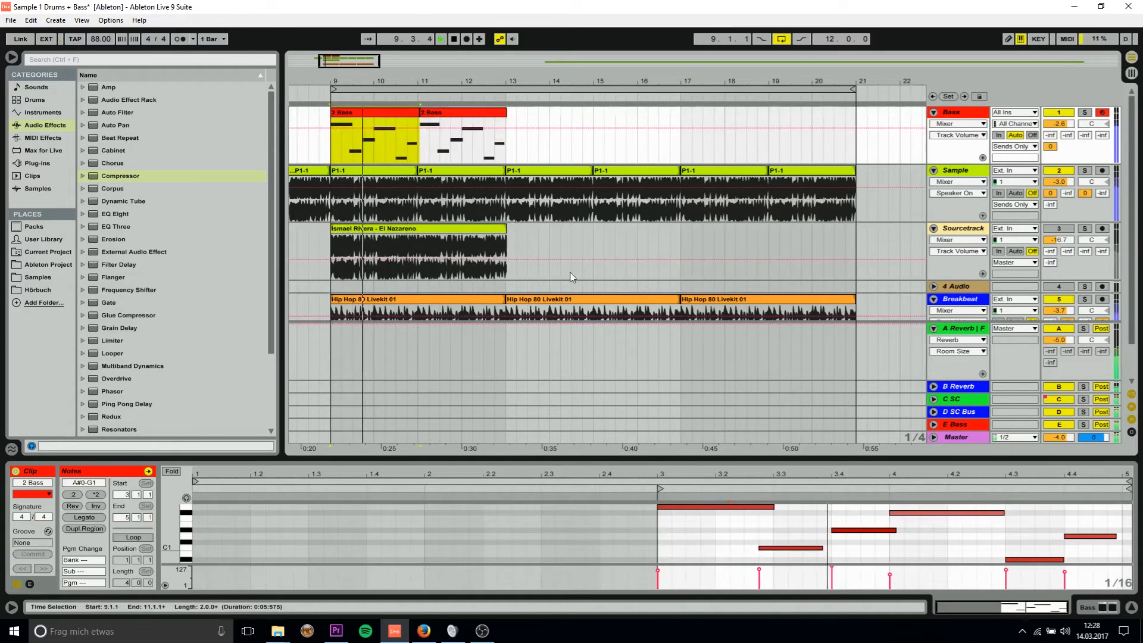
drag(785, 548, 799, 548)
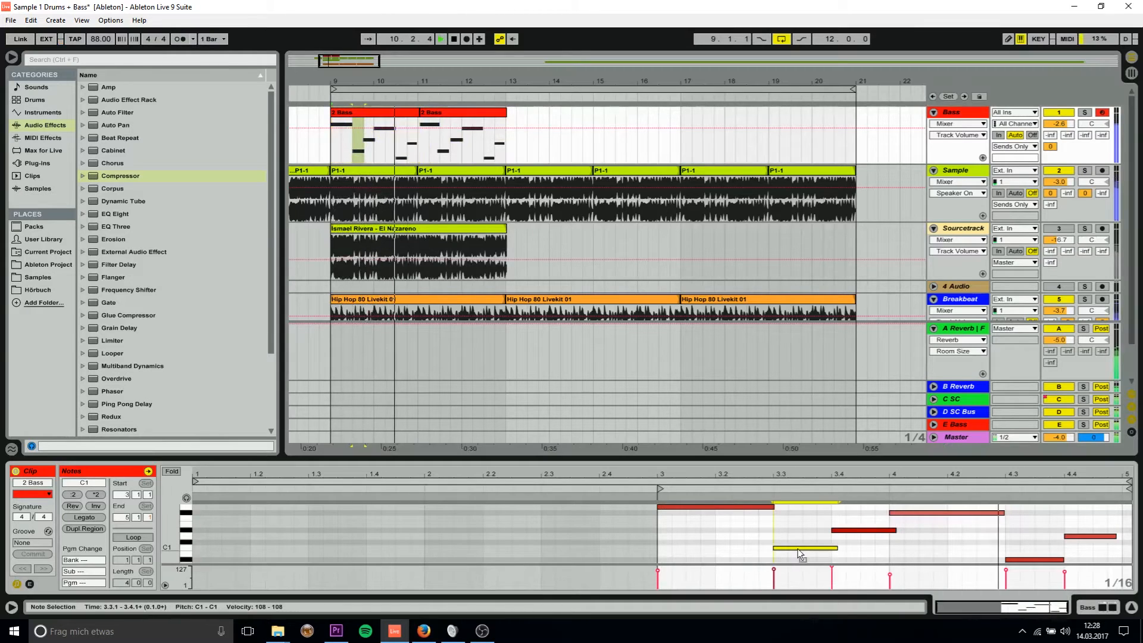
drag(896, 529, 891, 530)
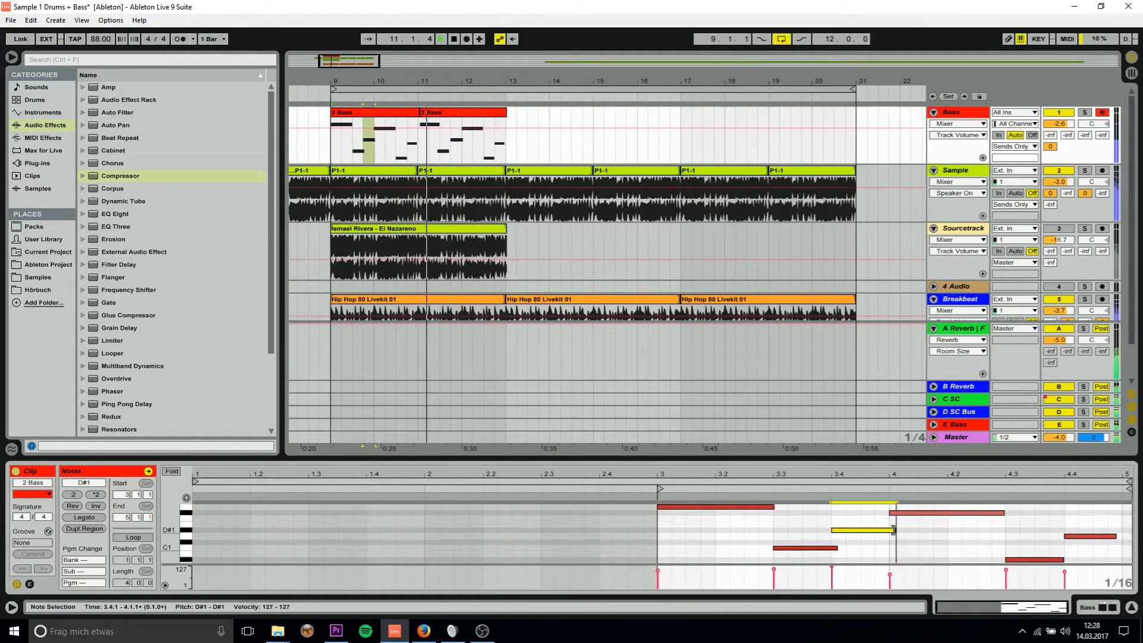
key(space)
Step: Trim the first bass clip to end at bar 11 and remove the second clip's remainder past bar 13
click(411, 115)
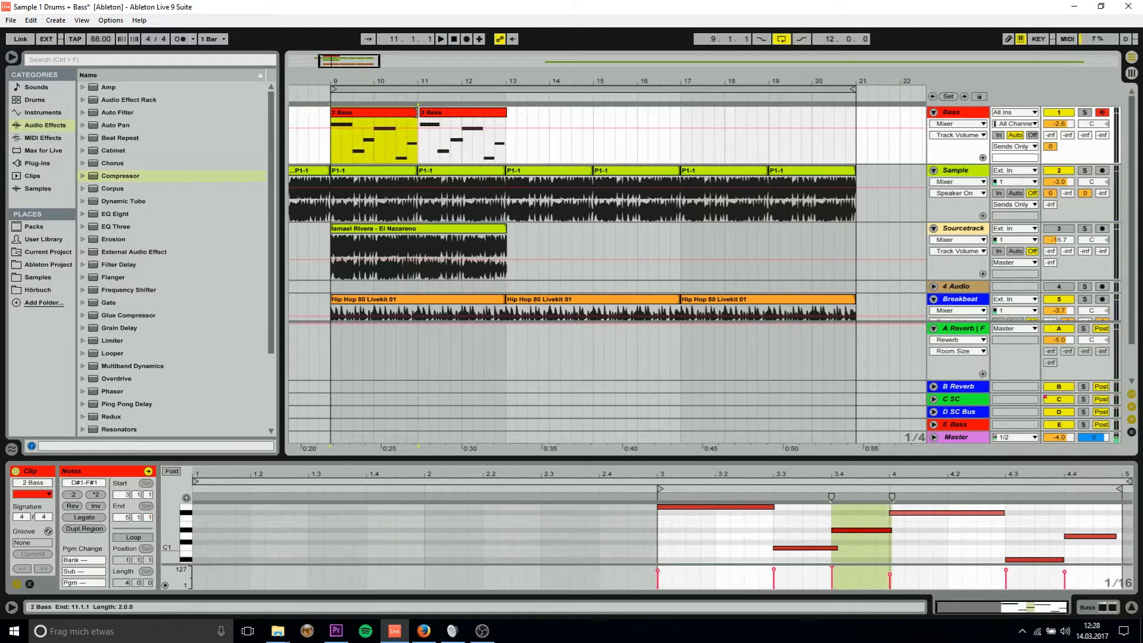
click(501, 113)
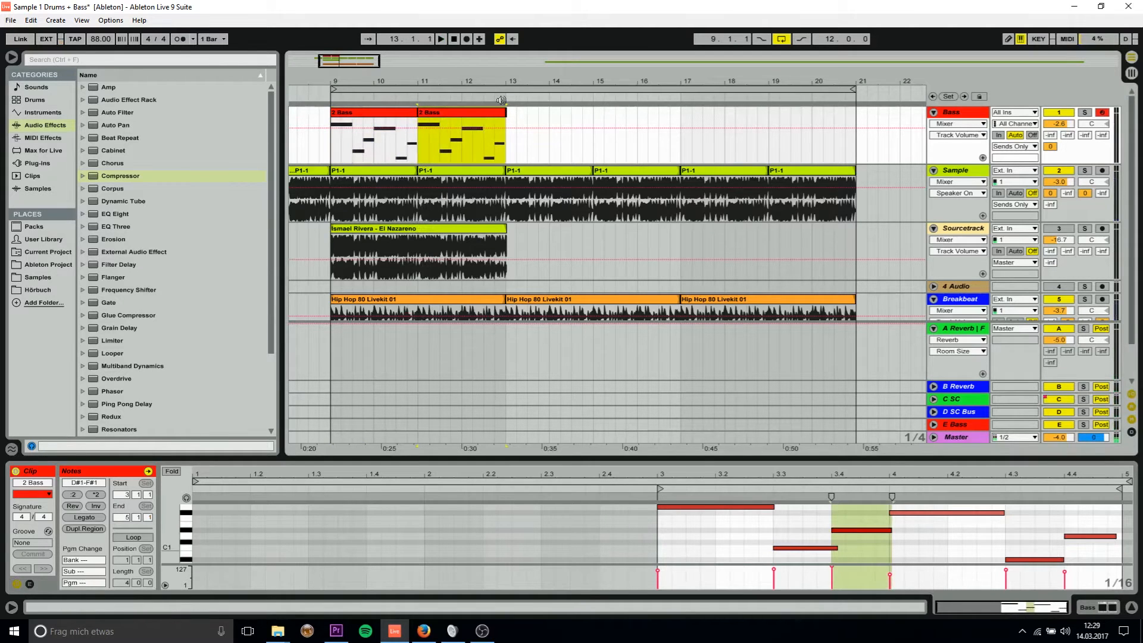
ctrl+scroll(501, 113, up, 5)
click(525, 113)
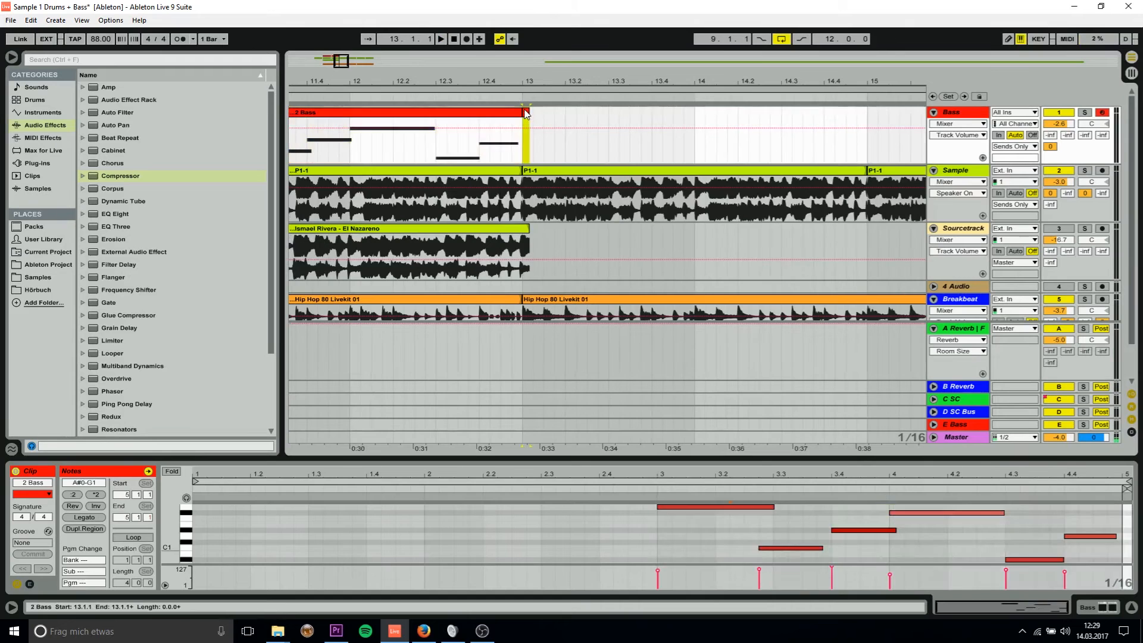
ctrl+scroll(525, 113, down, 5)
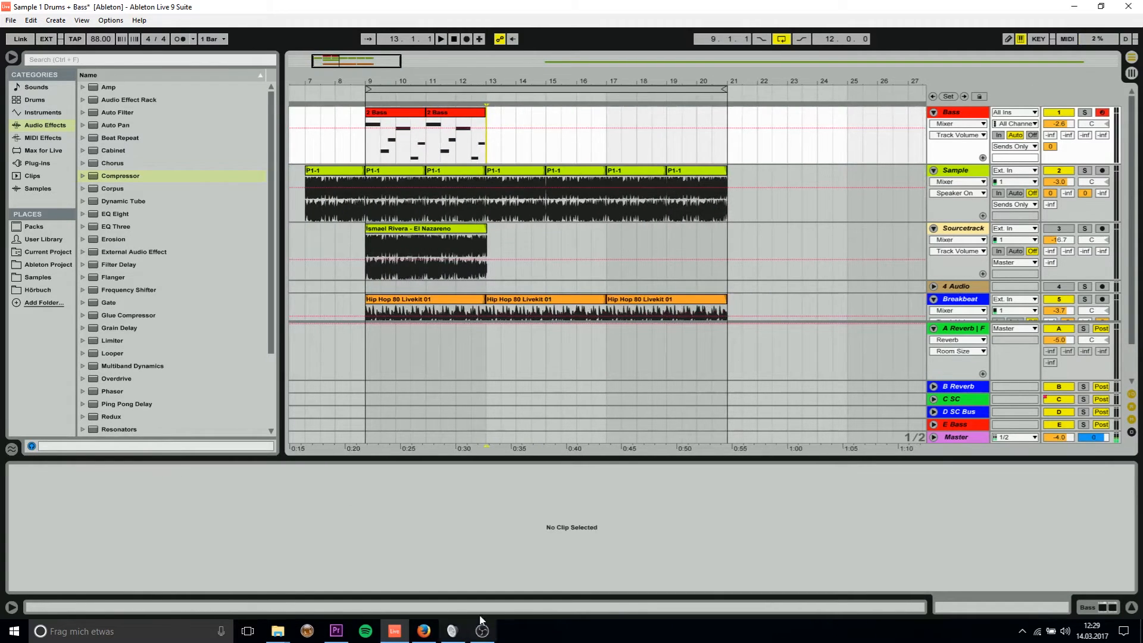
Step: Play back the beat from bar 9, auditioning the Sample track in solo and in the full mix
click(307, 631)
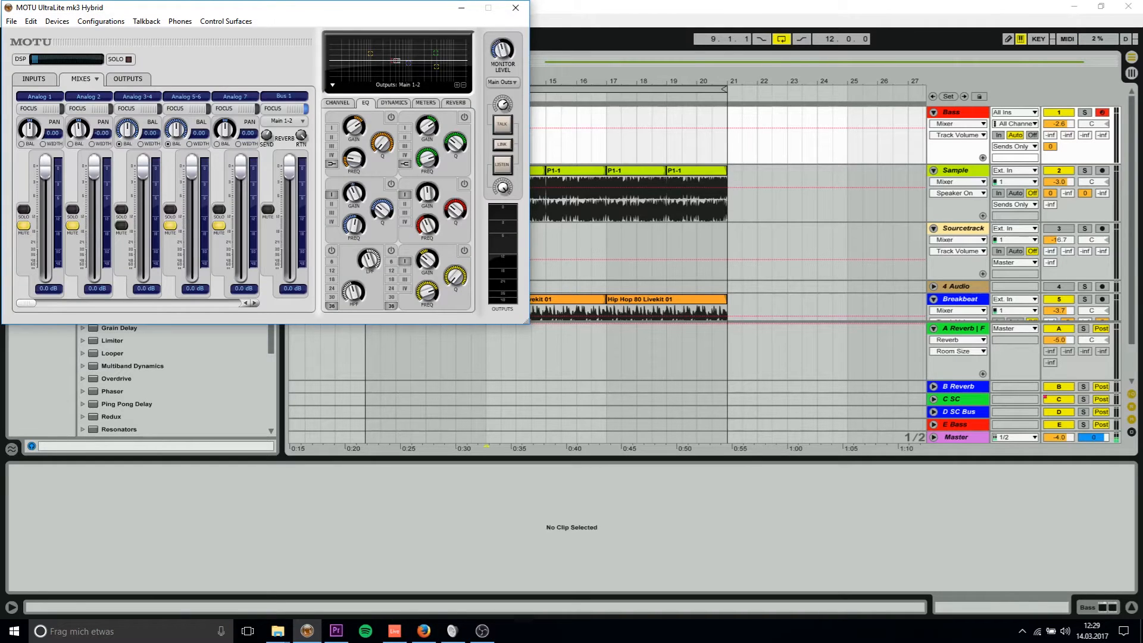
click(561, 12)
click(394, 119)
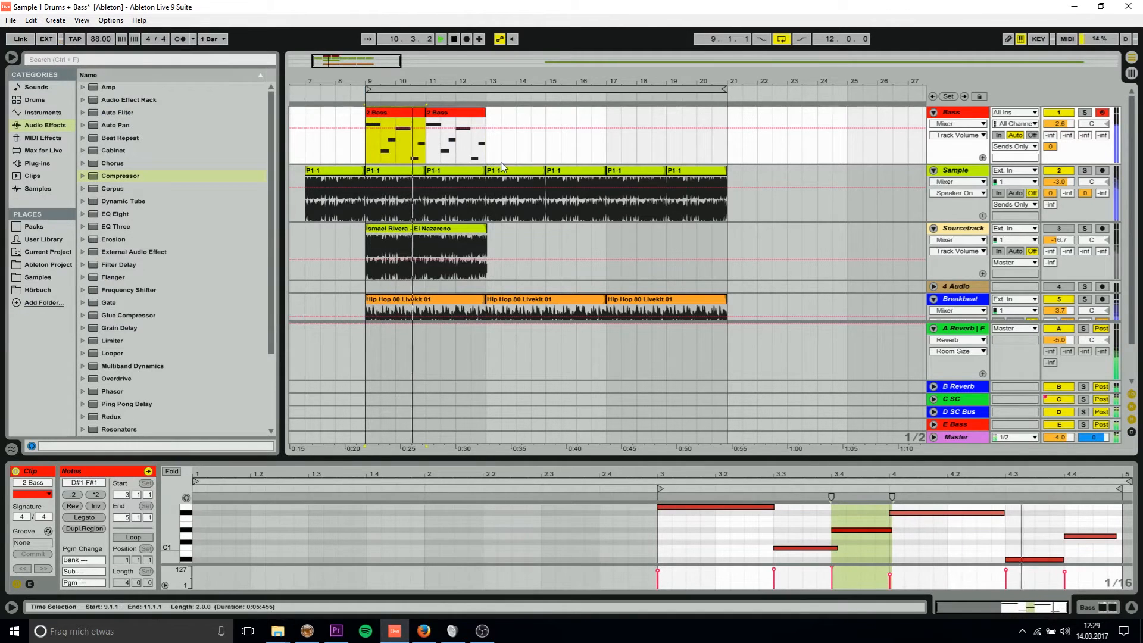
click(1084, 170)
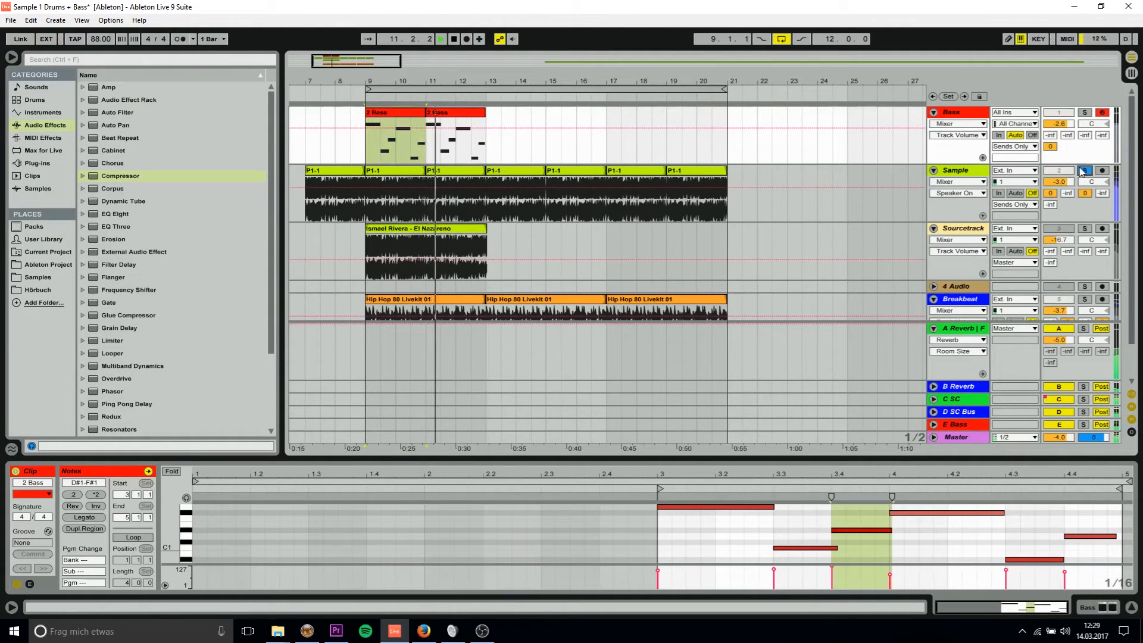
click(1084, 171)
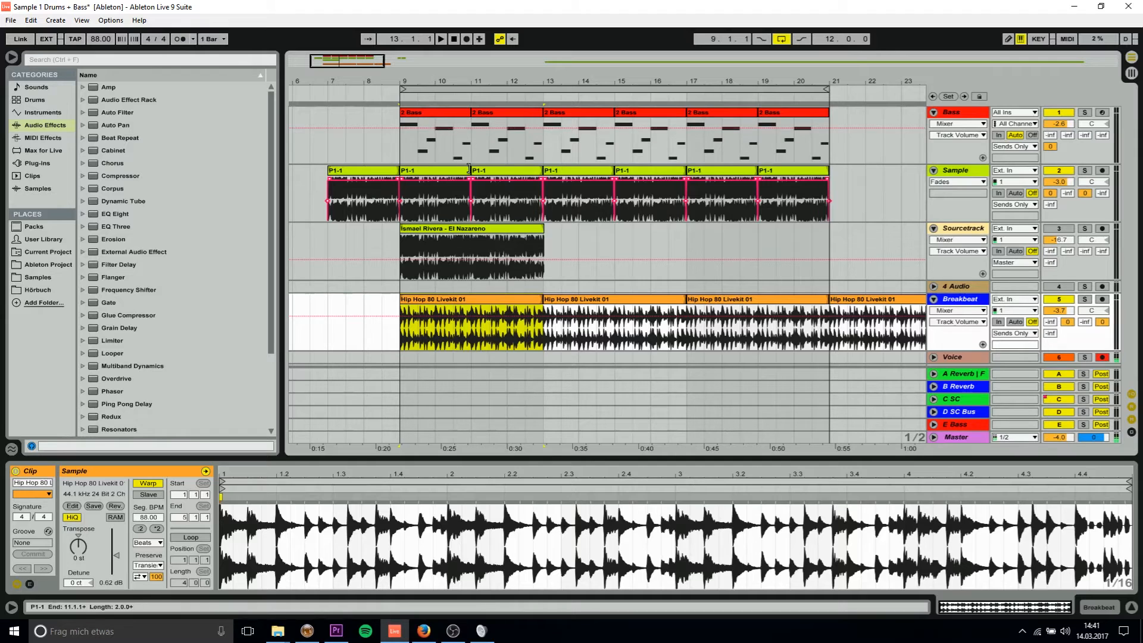
click(441, 39)
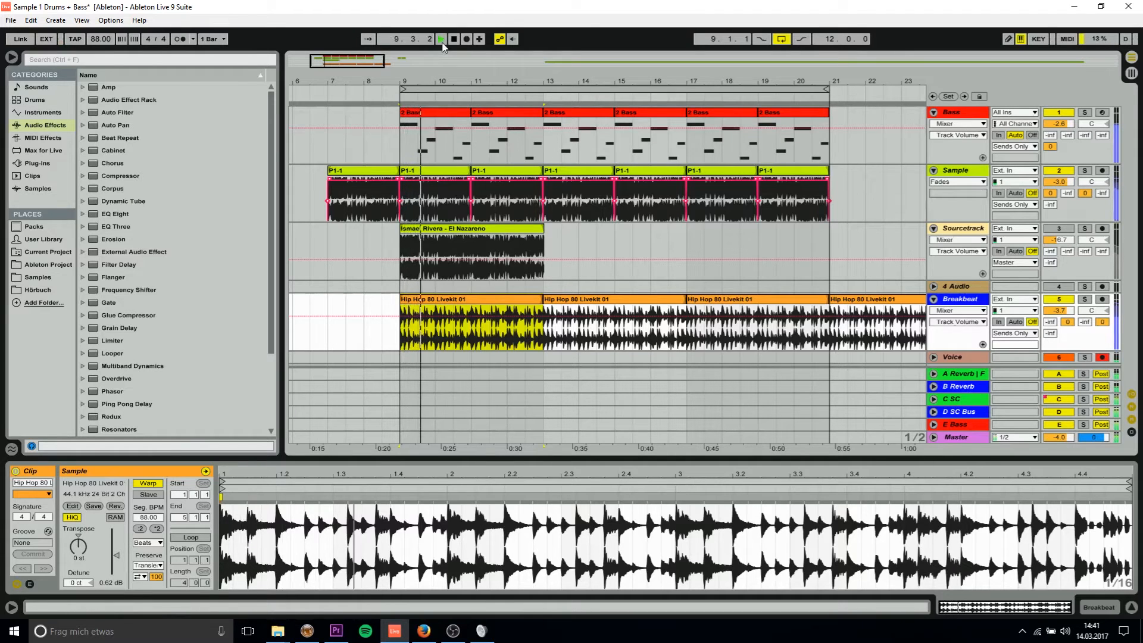
click(452, 43)
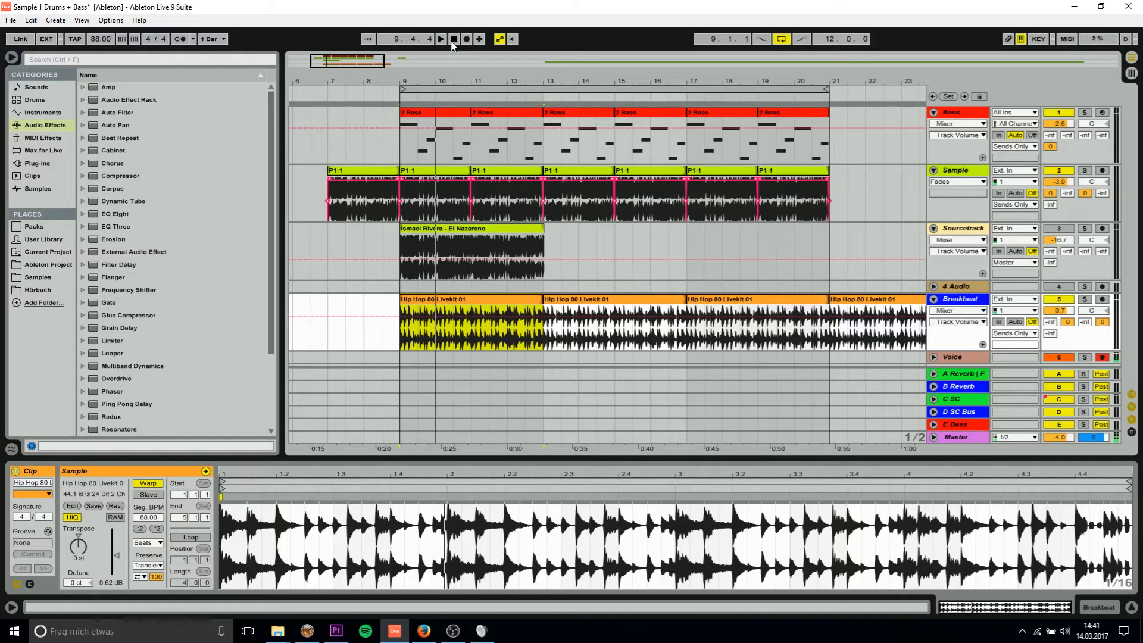
Step: Duplicate the last Sample clip to bar 21 and play back the copy from 21.2.4
click(768, 174)
key(ctrl+d)
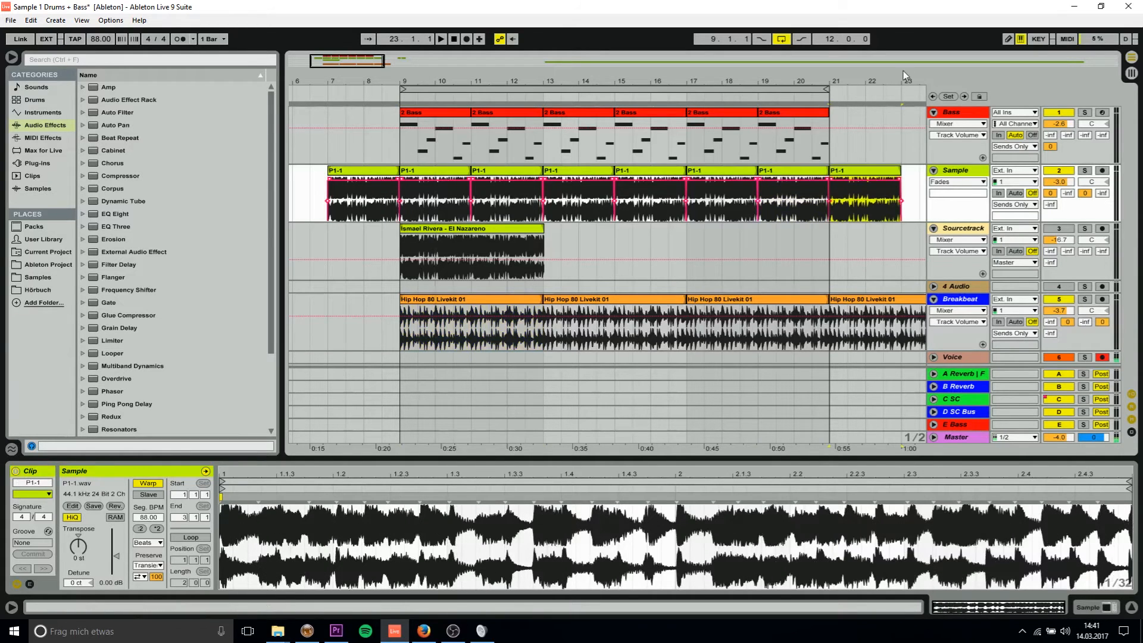
drag(901, 75, 734, 76)
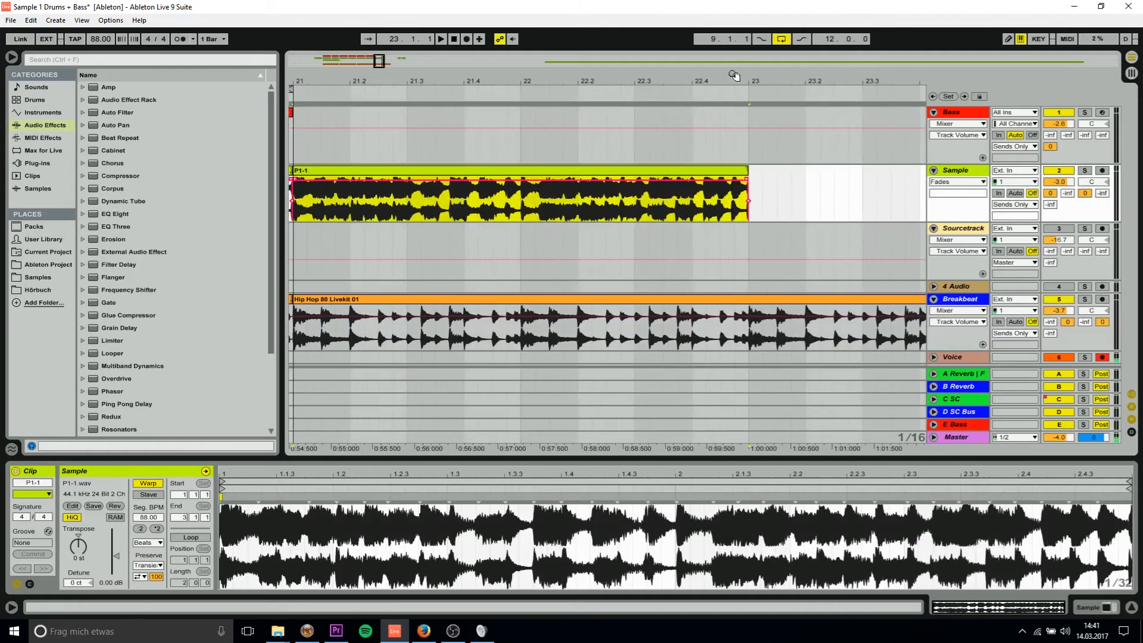
click(384, 145)
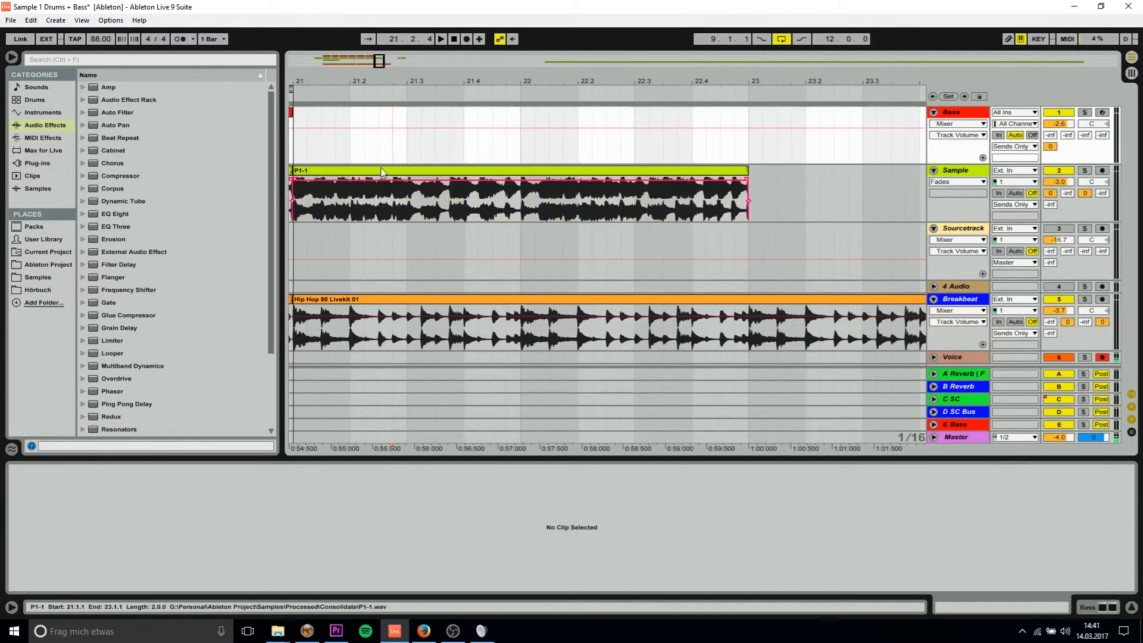
key(space)
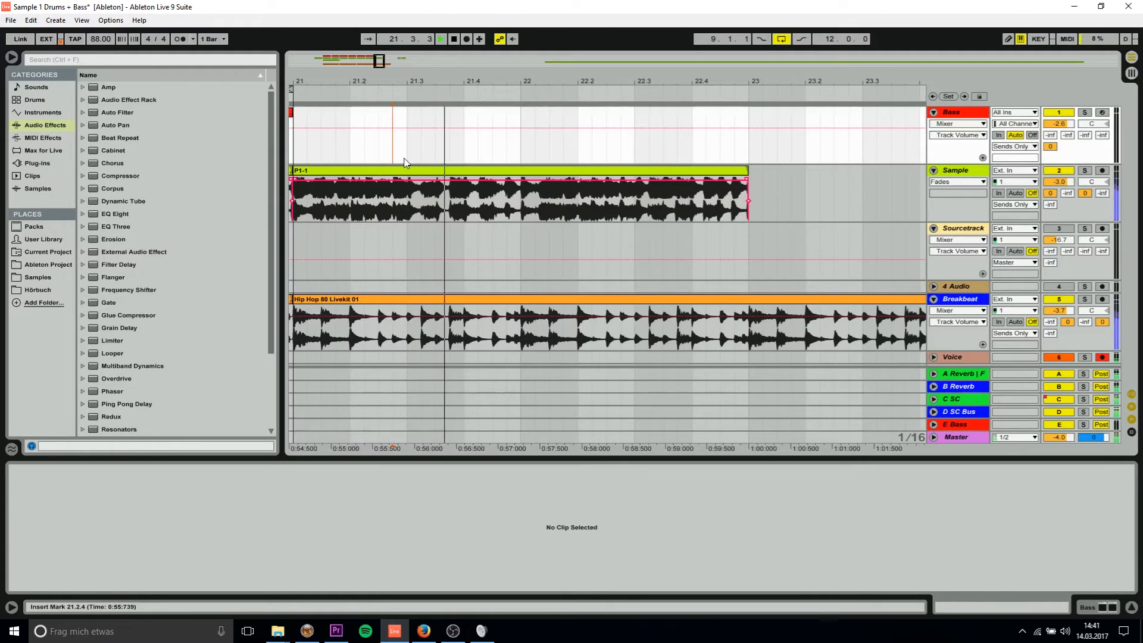
key(space)
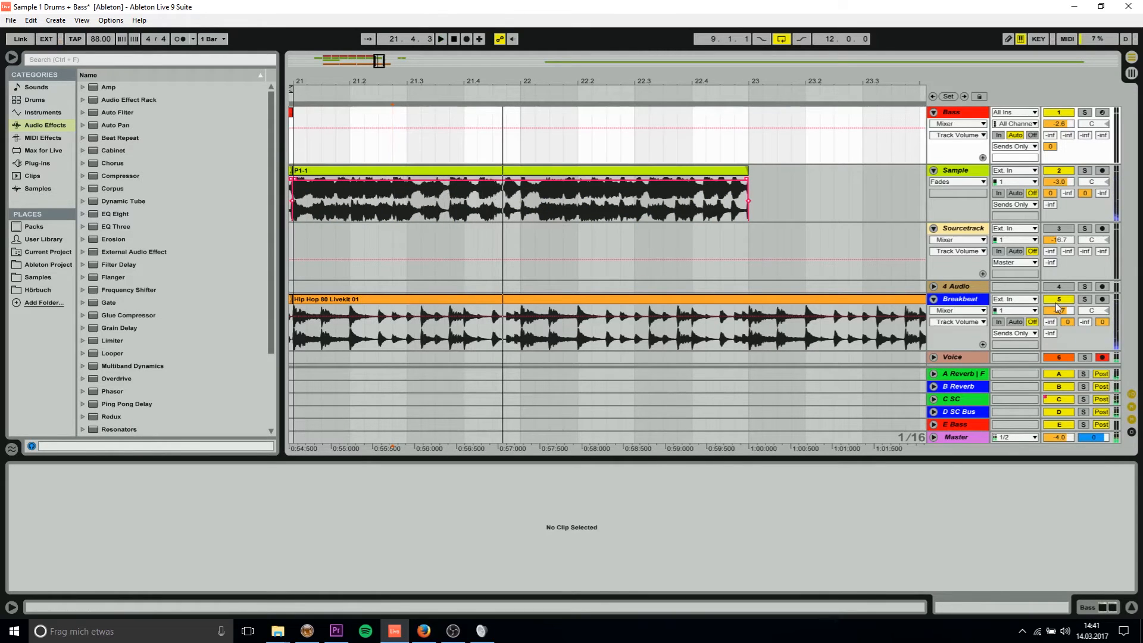
Step: Solo the Sample and Voice tracks and trim the bar 21 sample clip to run from 21.2.4 to 21.4.4
click(1085, 171)
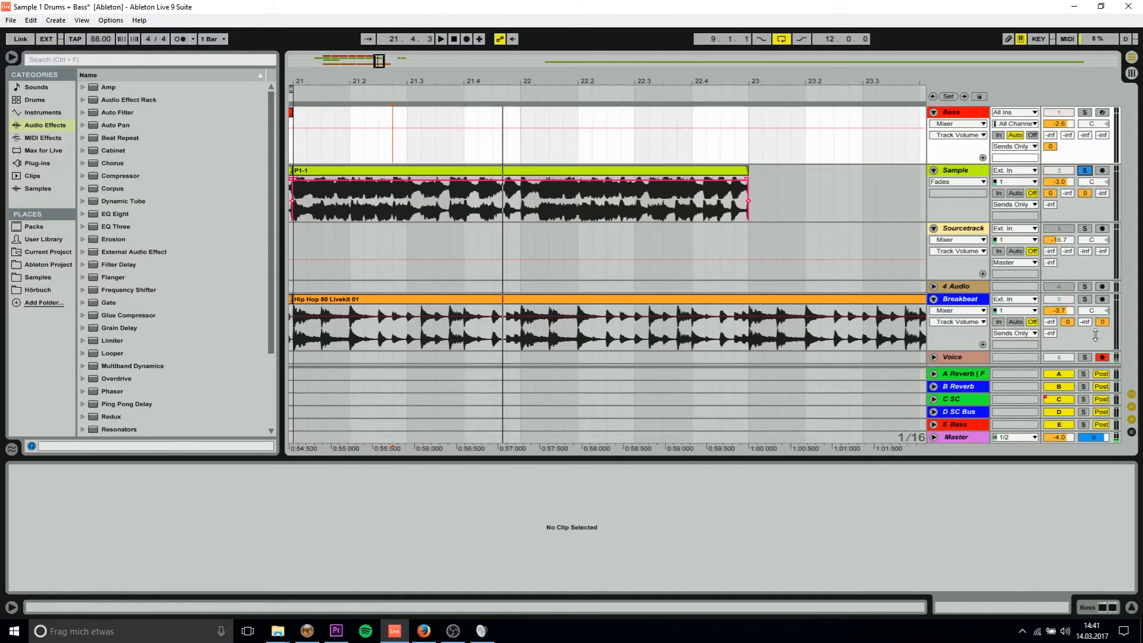
click(1085, 358)
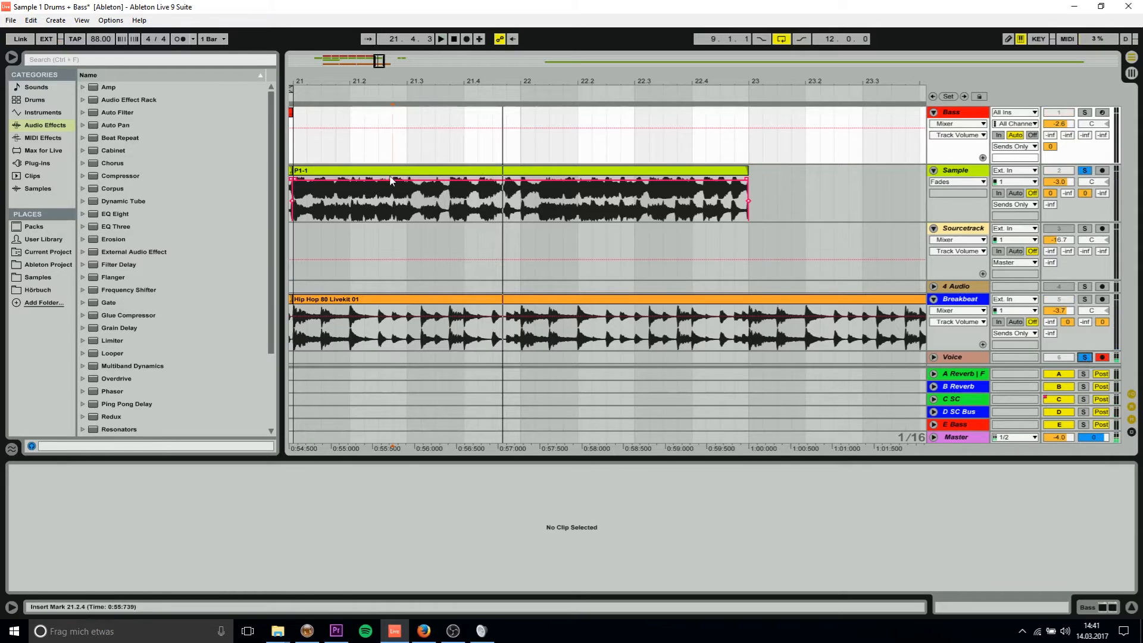
drag(292, 185, 393, 179)
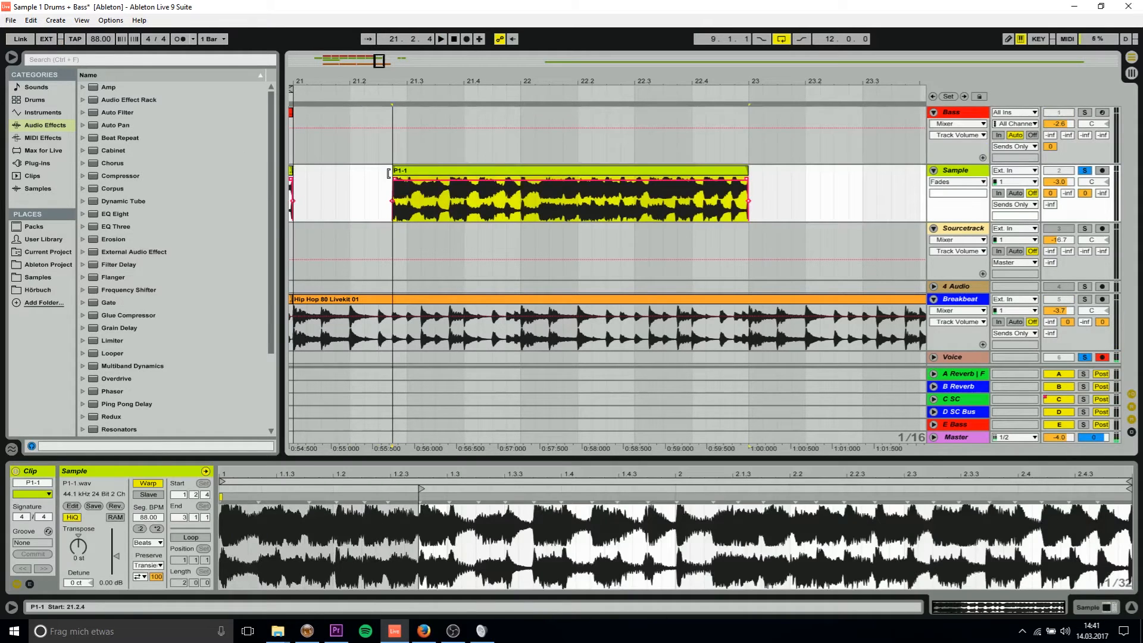
drag(747, 170, 506, 171)
key(space)
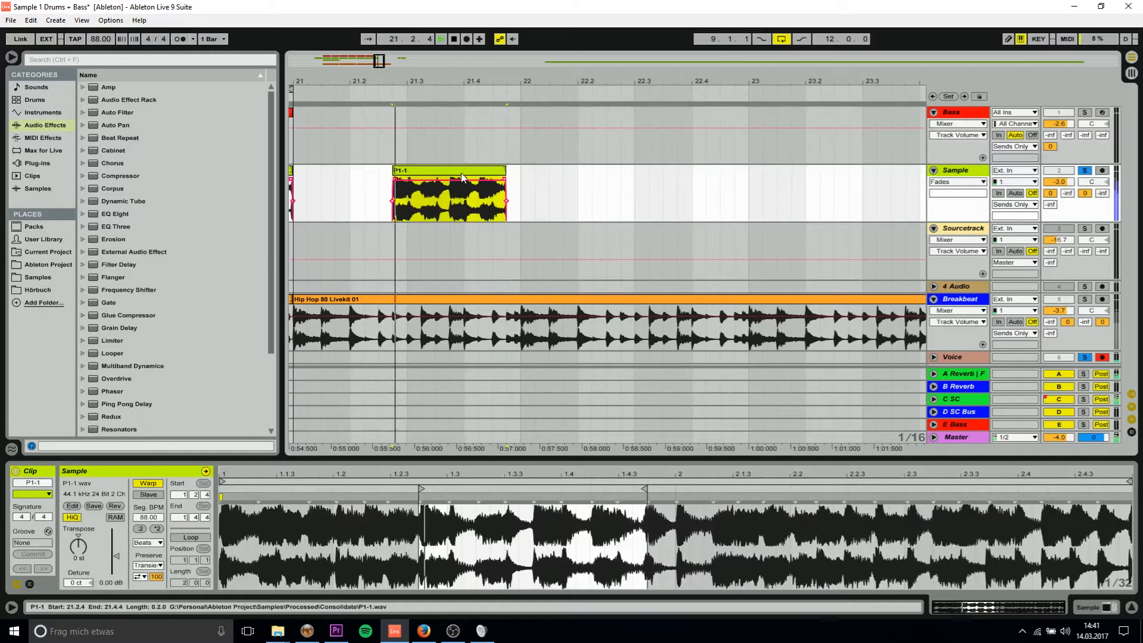
key(space)
Step: Crop the trimmed sample clip to its two-beat section and reverse it
click(435, 550)
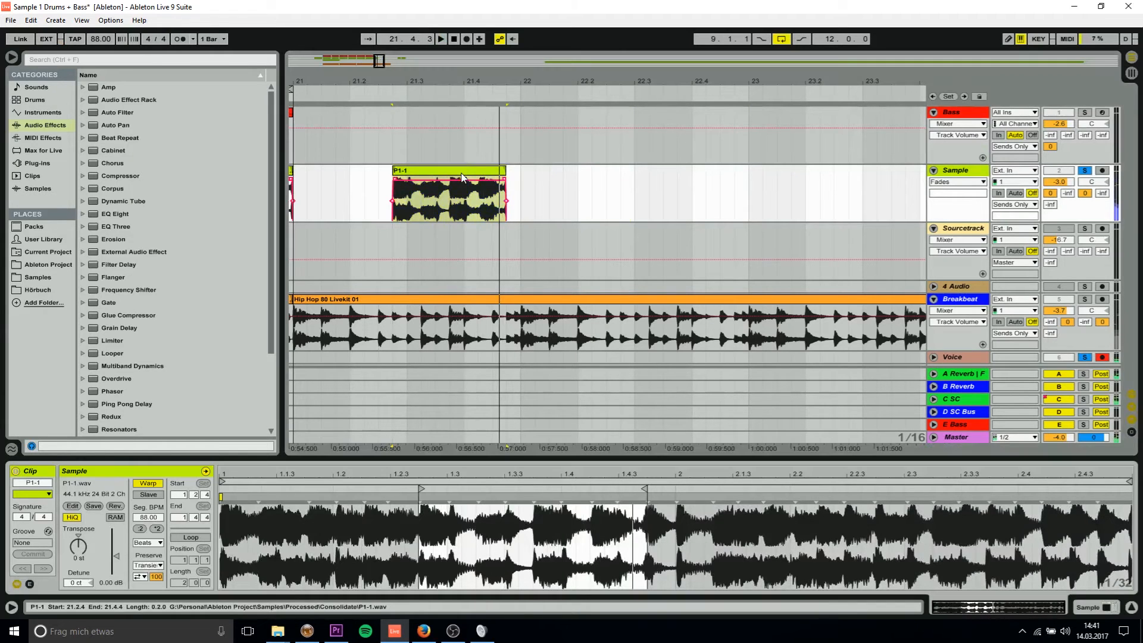
right_click(459, 536)
click(489, 323)
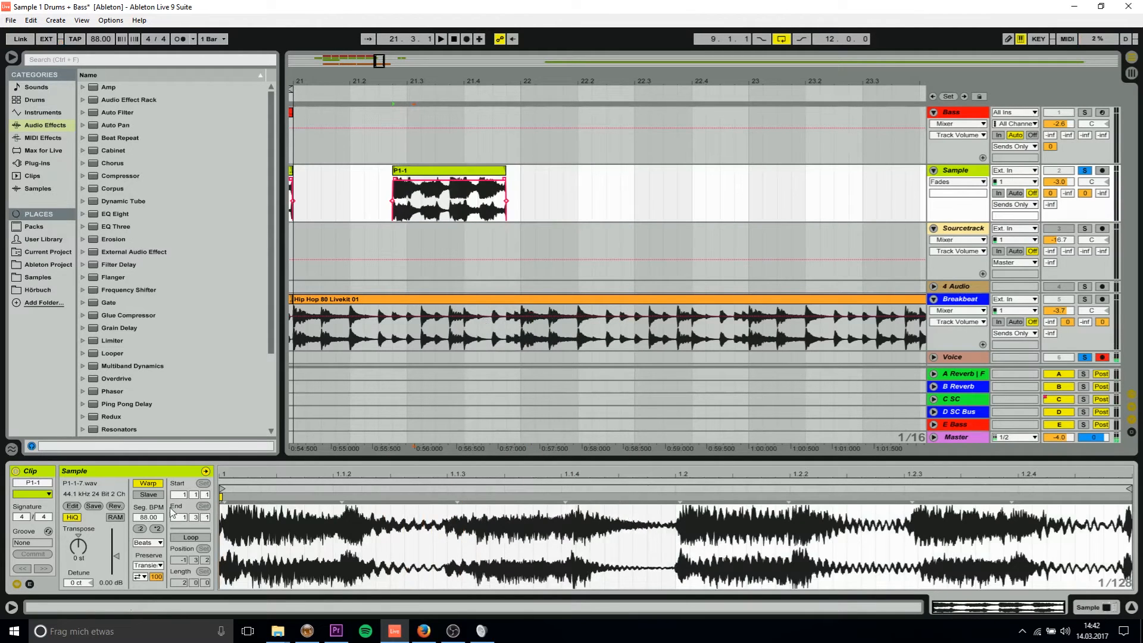
click(115, 506)
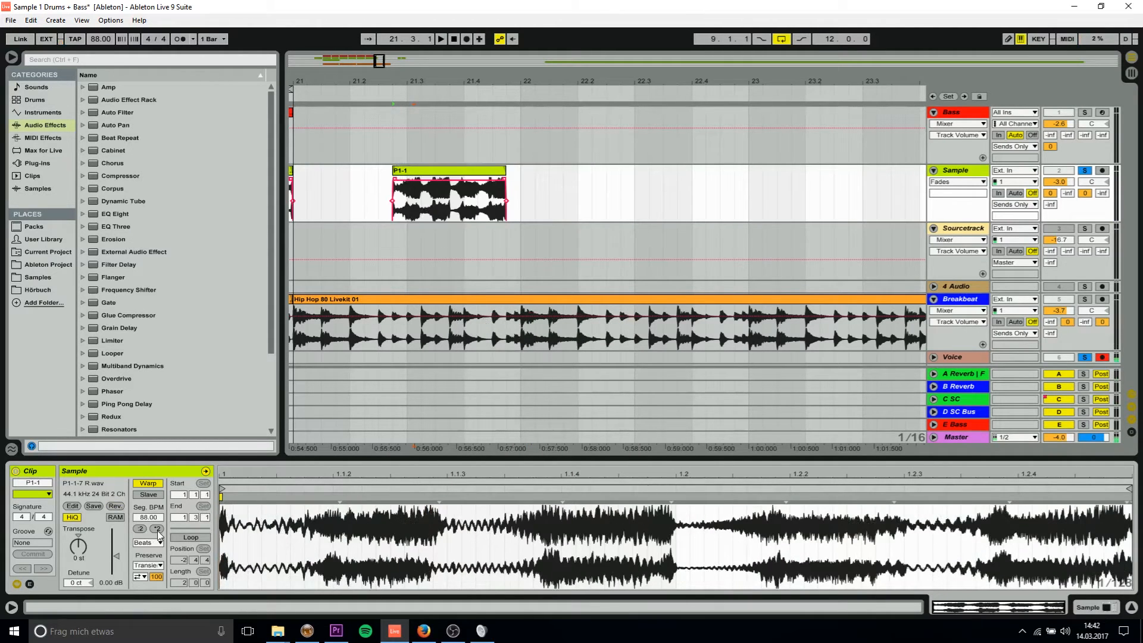
Step: Double the reversed clip's segment tempo to 176 BPM and move the clip to start at bar 21
click(157, 527)
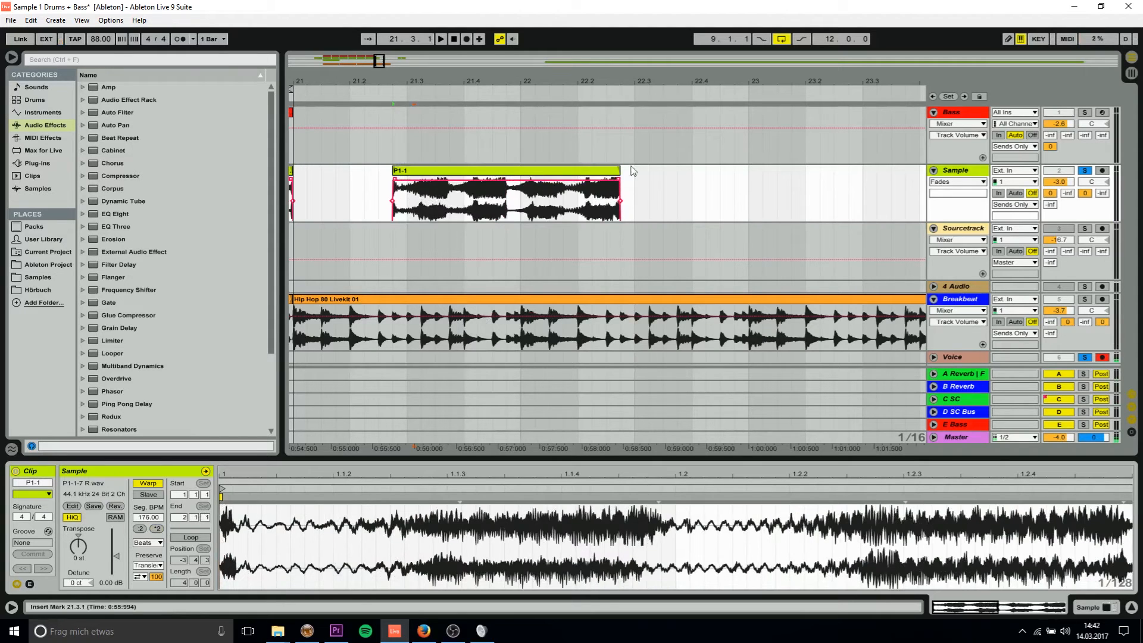
drag(500, 171, 396, 176)
key(space)
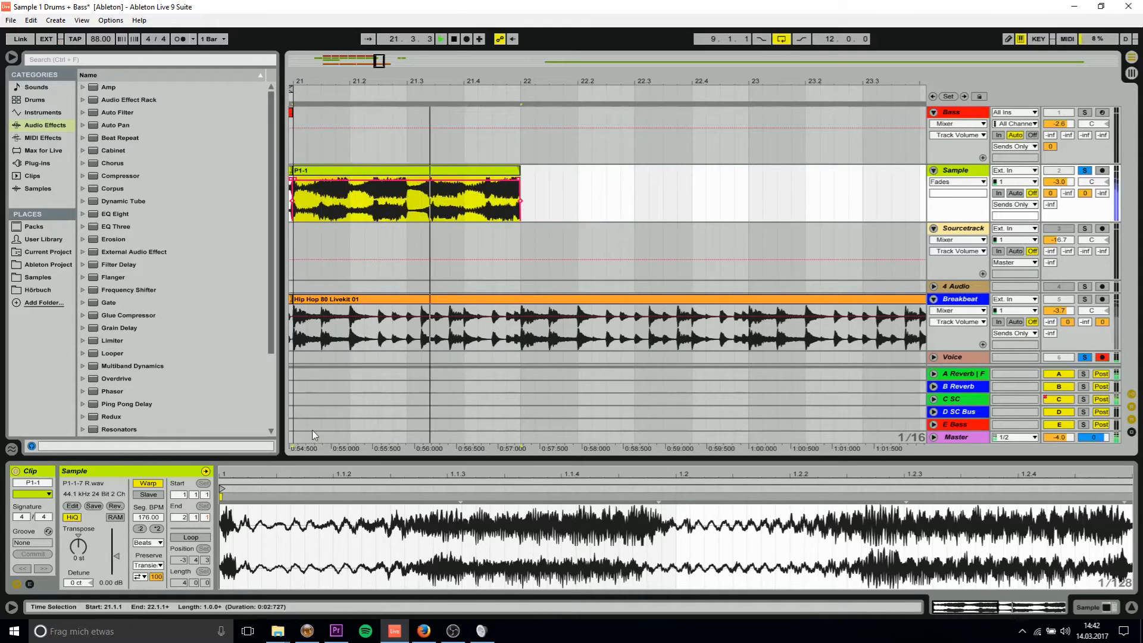
key(space)
Step: Set the reversed clip's warp mode to Complex Pro and listen to it
click(148, 542)
click(167, 602)
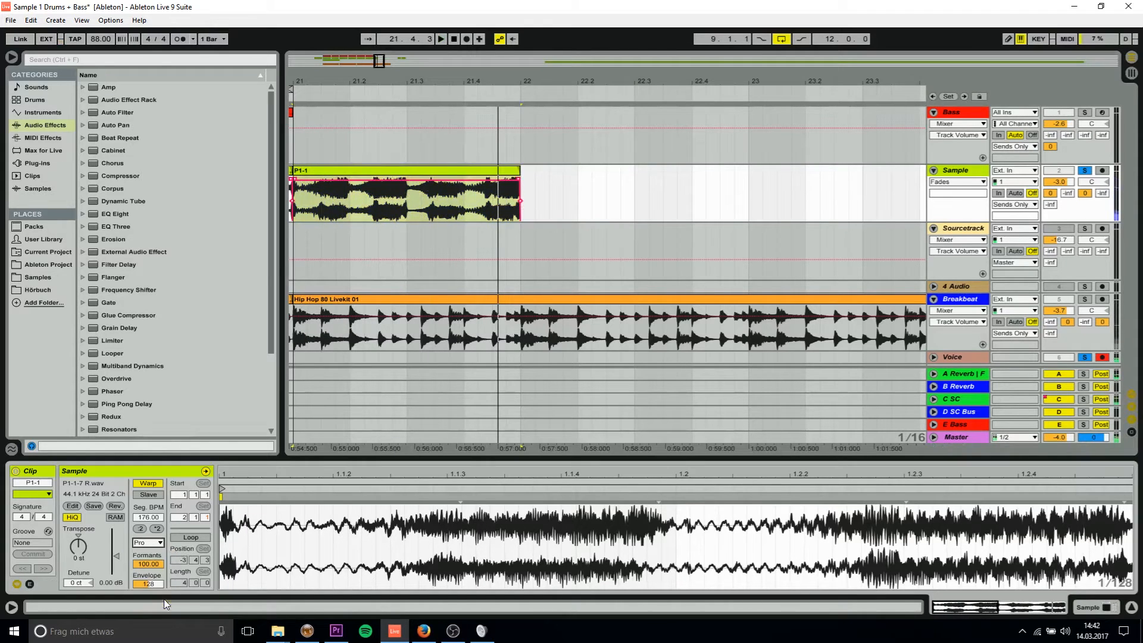
key(space)
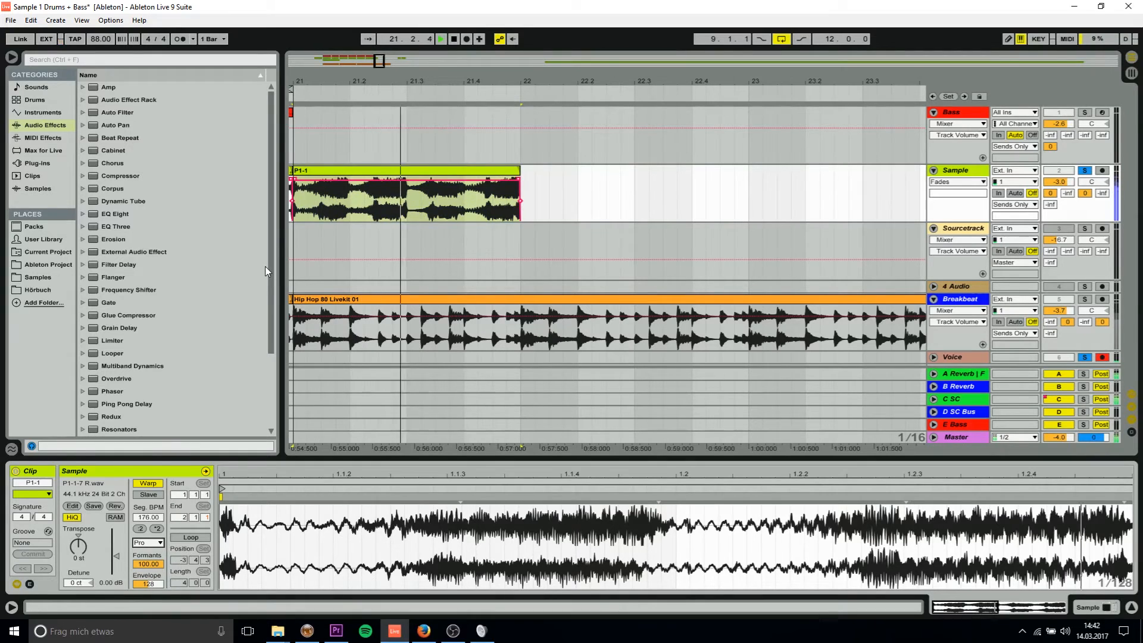
key(space)
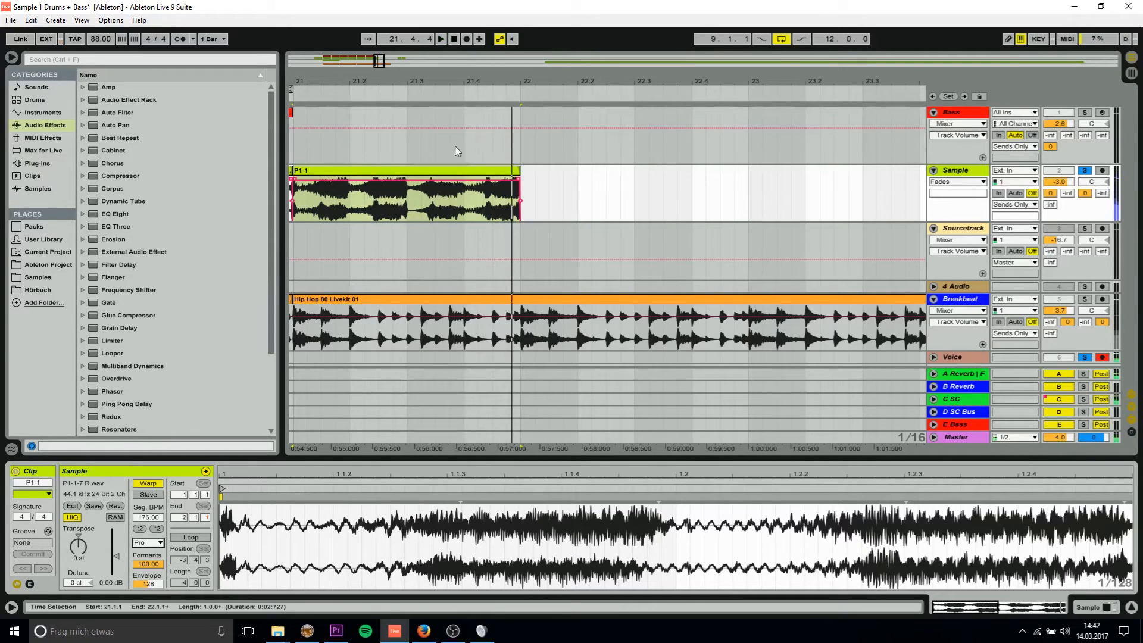
click(458, 173)
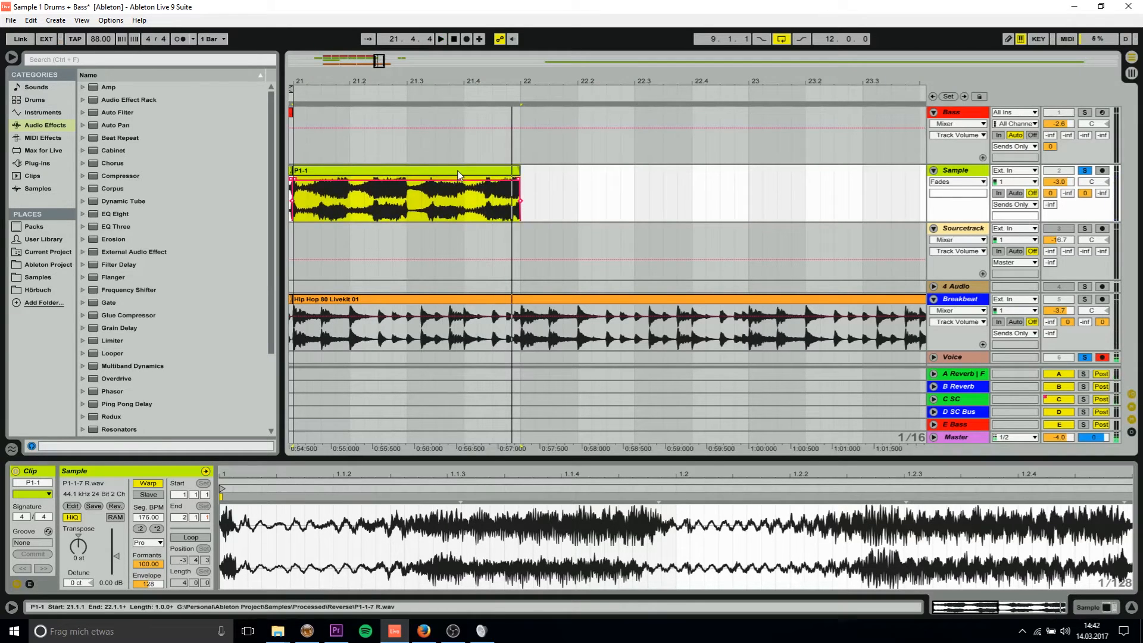
Step: Take the Sample and Voice tracks out of solo and play the full arrangement from the bass clip at bar 19
drag(398, 80, 311, 101)
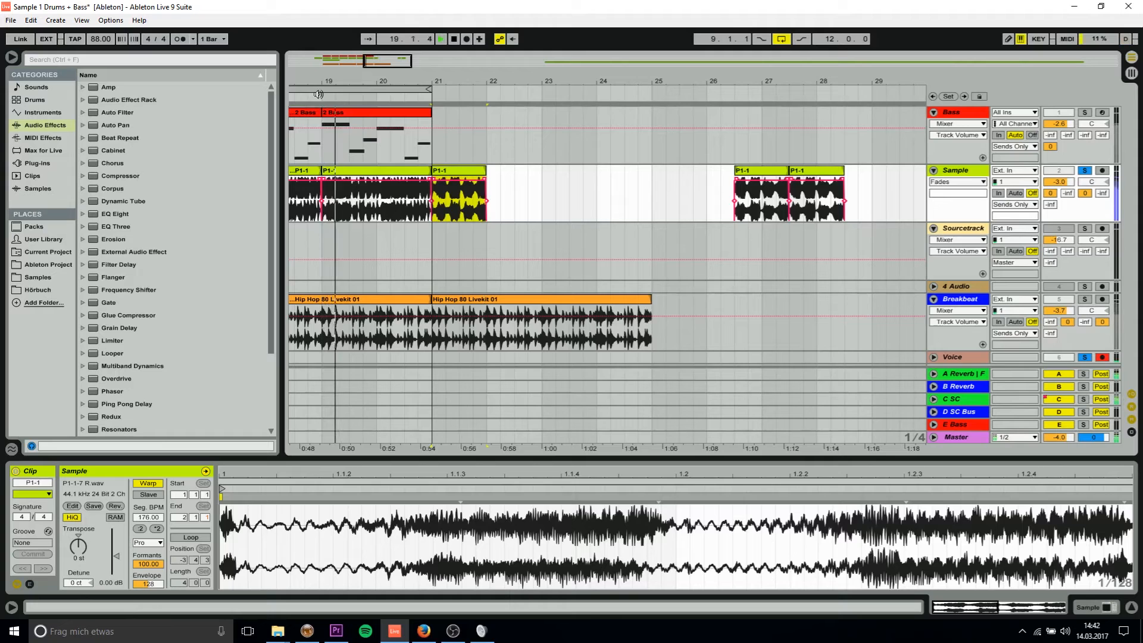
key(space)
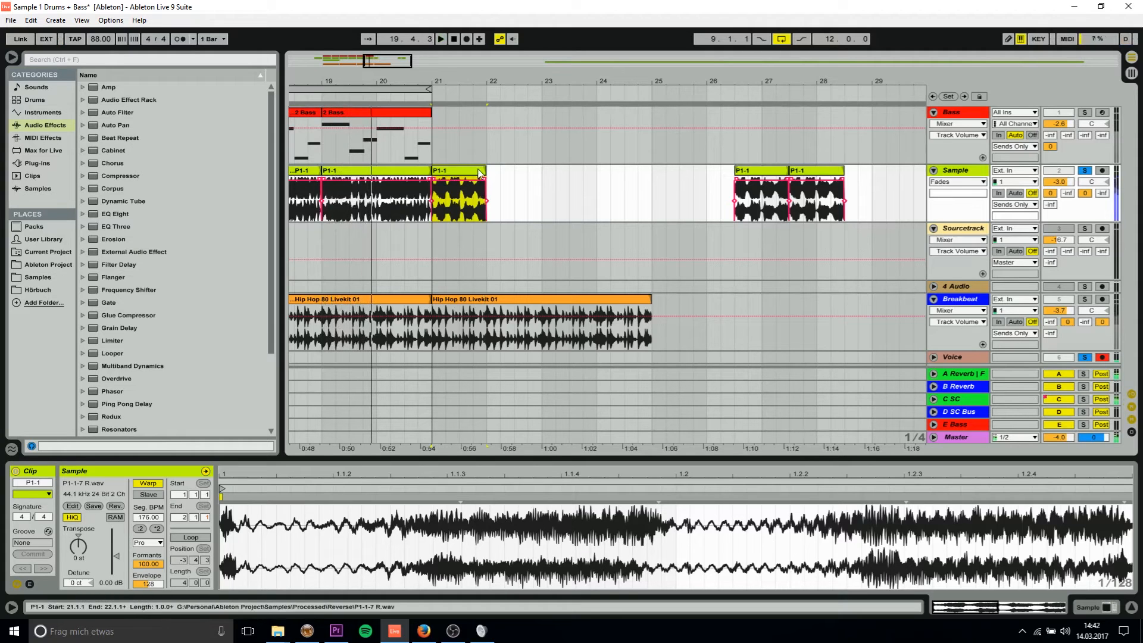
click(1085, 172)
click(399, 113)
key(space)
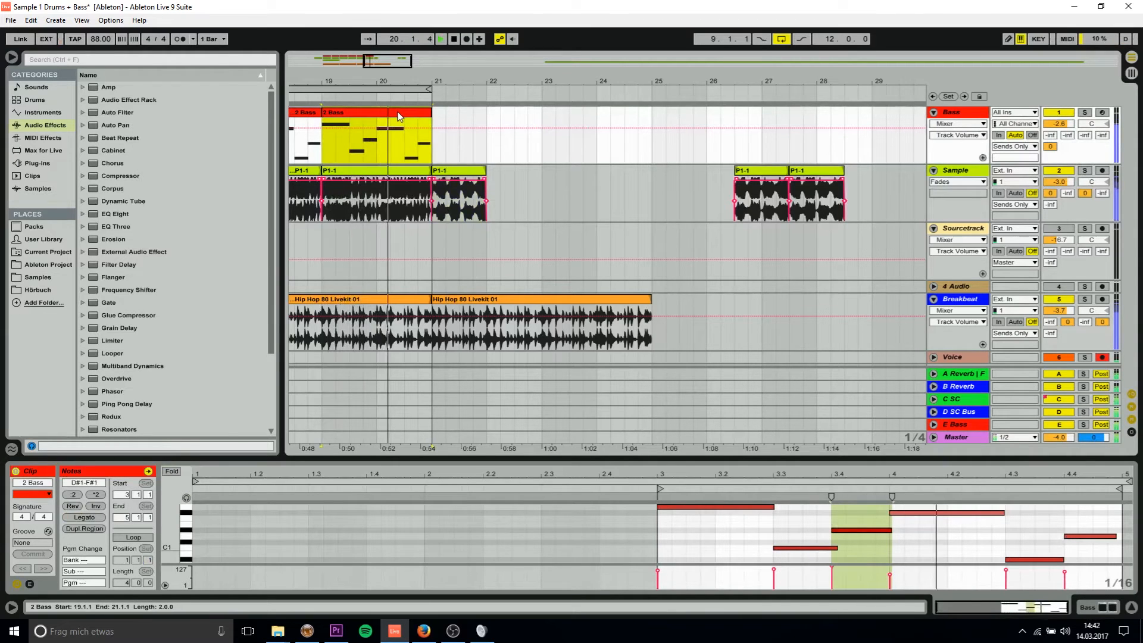
Step: Duplicate the reversed sample clip to bar 22 and transpose the copy by -3 semitones
click(457, 172)
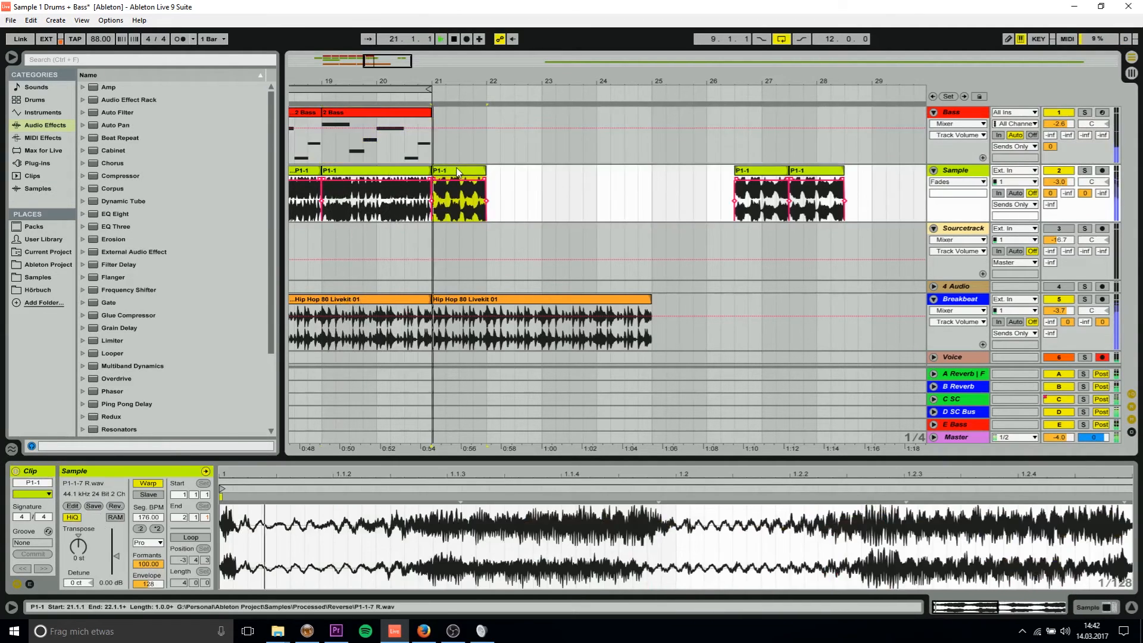
key(ctrl+d)
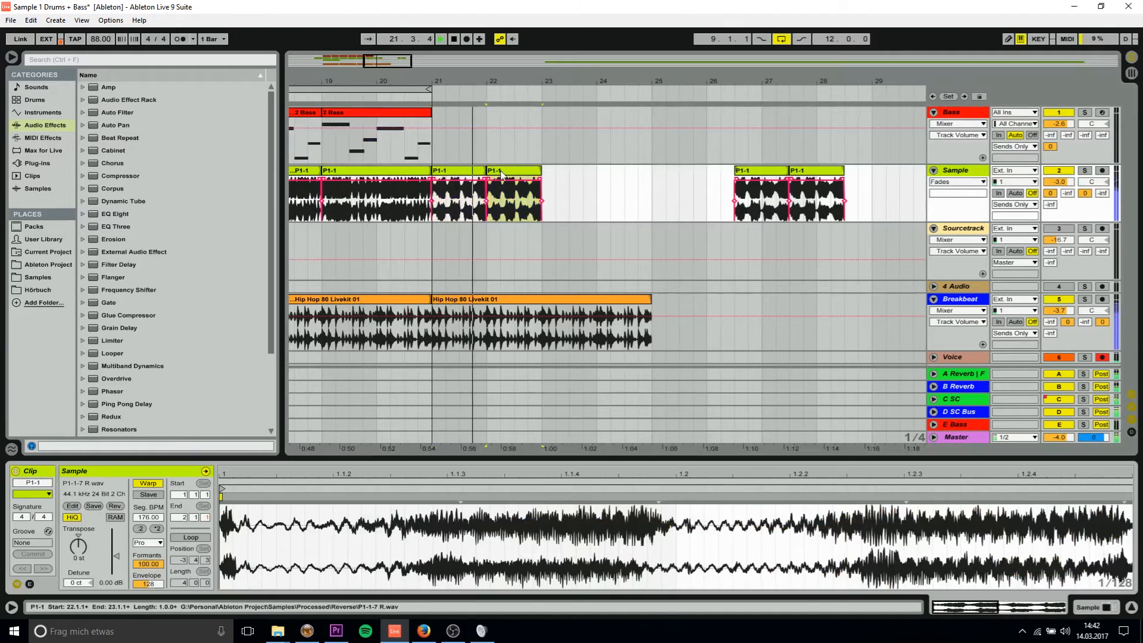
drag(81, 544, 81, 554)
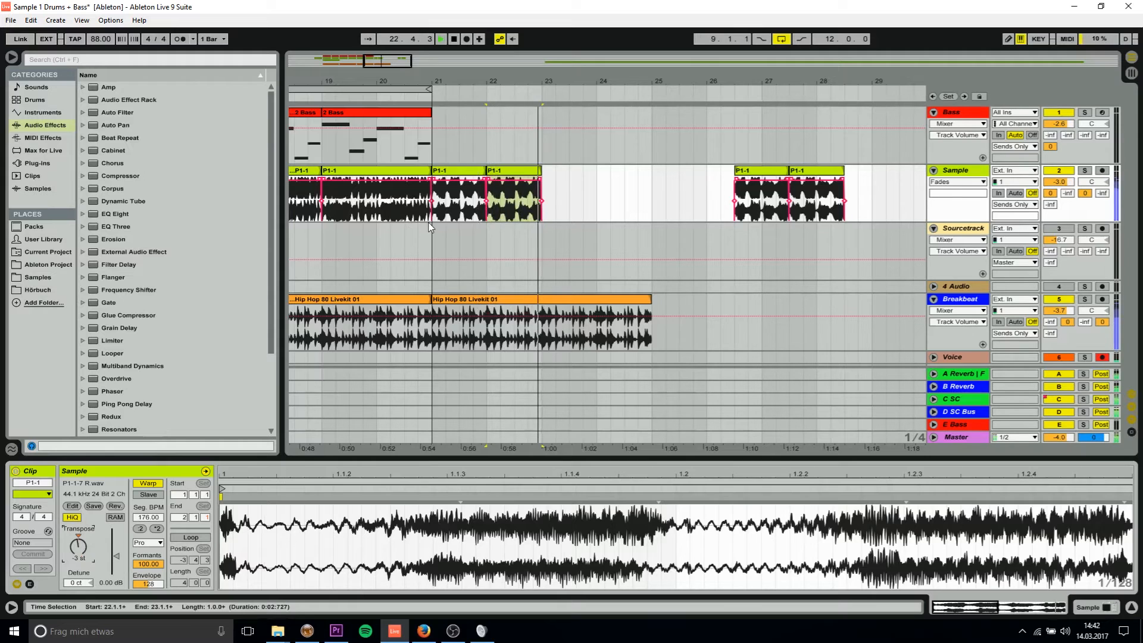
key(space)
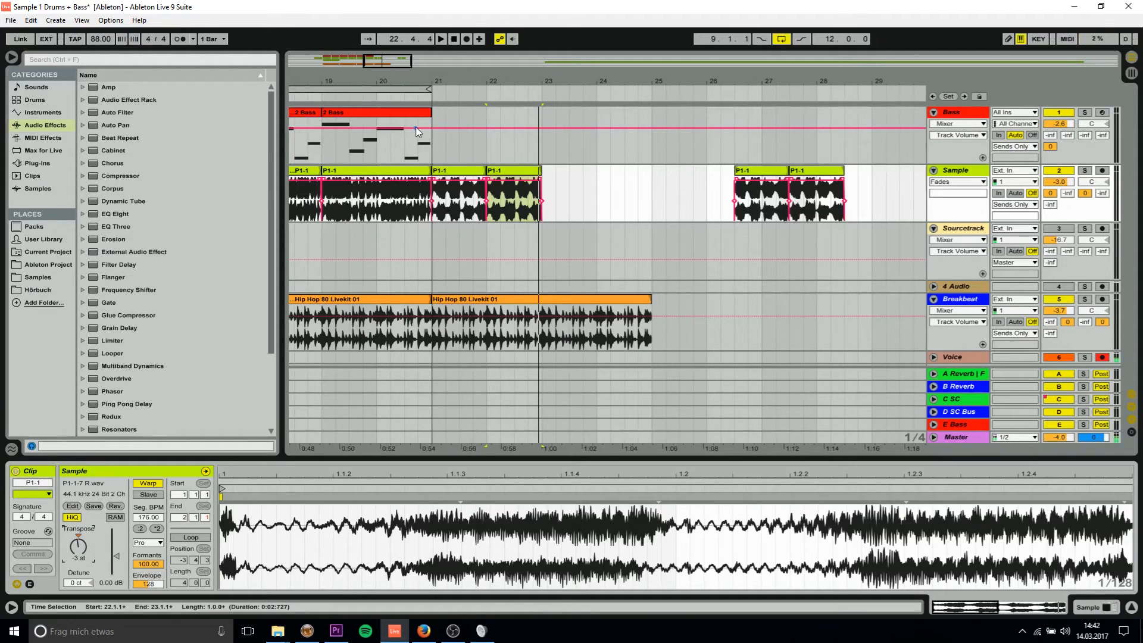
Step: Examine the Sample, Bass, RevSam, TrumpSam, Guitar and Drums tracks in the Nazarero 2 set
drag(393, 86, 393, 54)
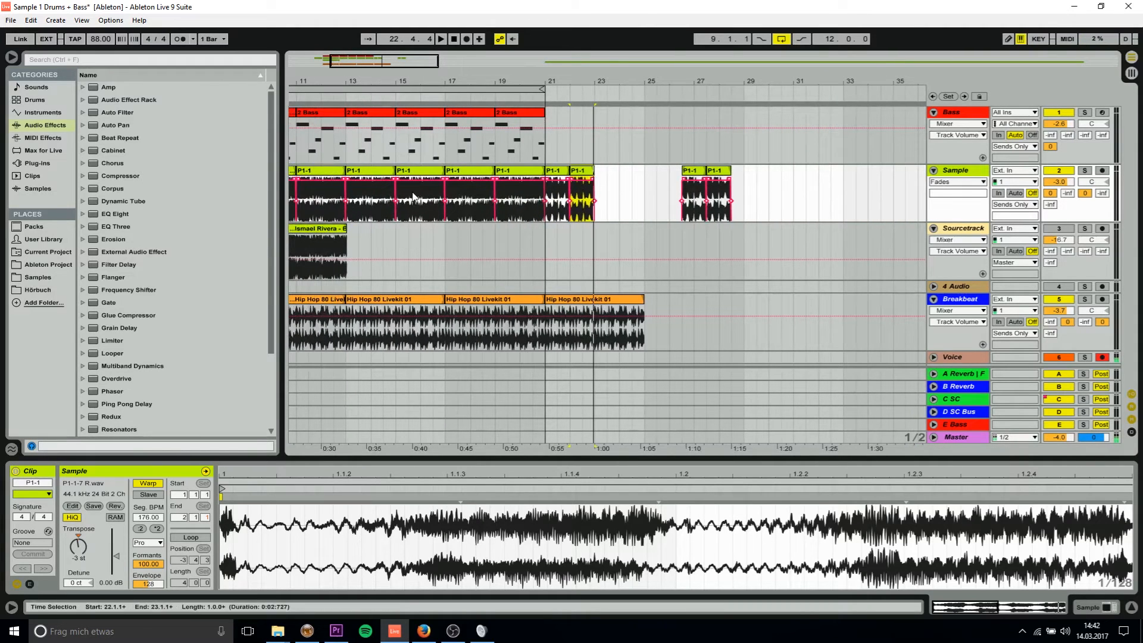
click(560, 197)
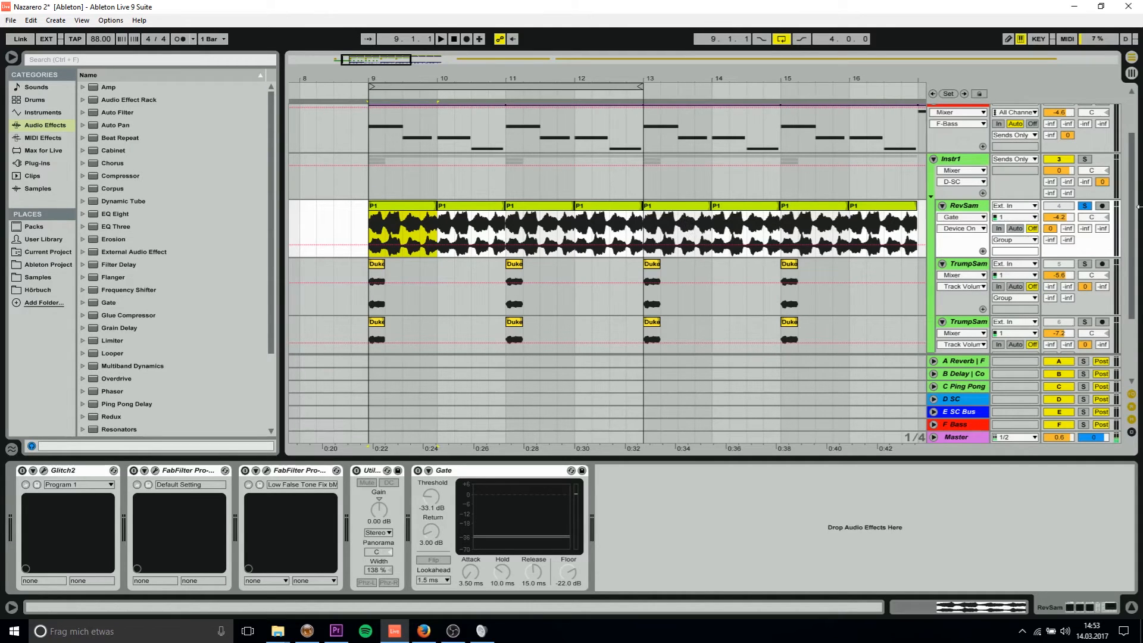
scroll(943, 167, up, 3)
scroll(942, 166, down, 5)
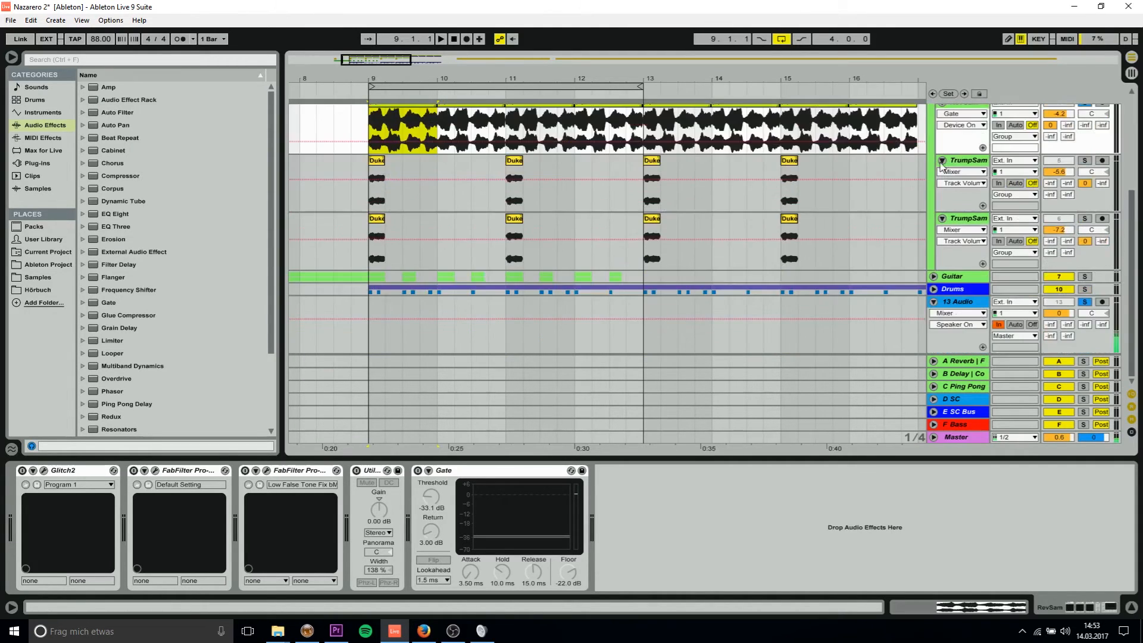
scroll(881, 226, up, 2)
scroll(927, 210, up, 4)
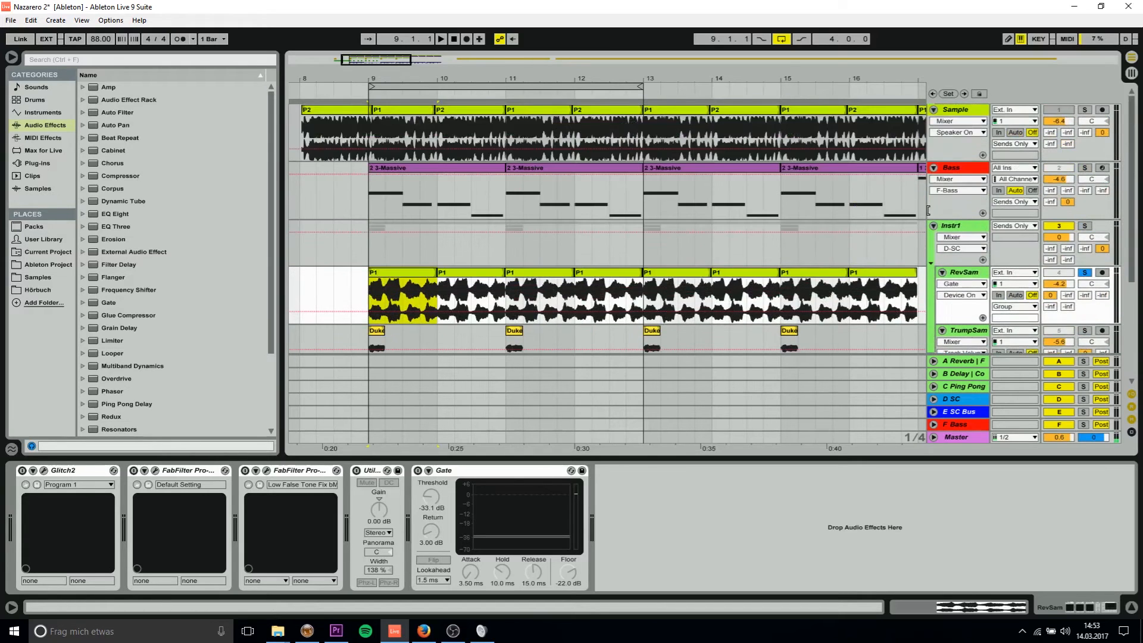
key(Tab)
click(459, 71)
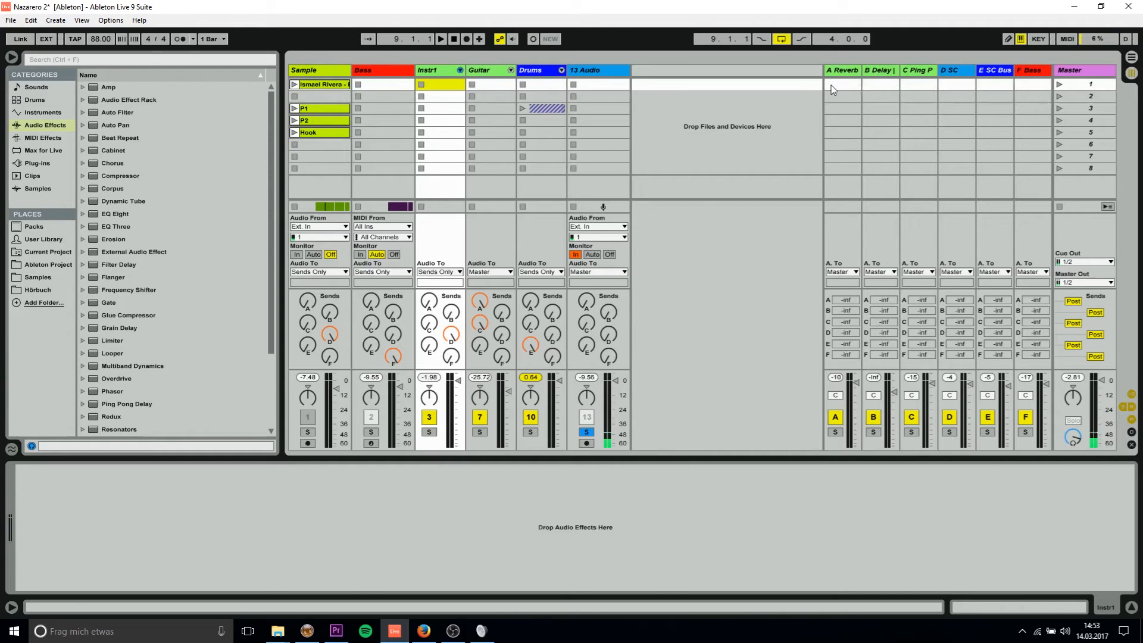
key(Tab)
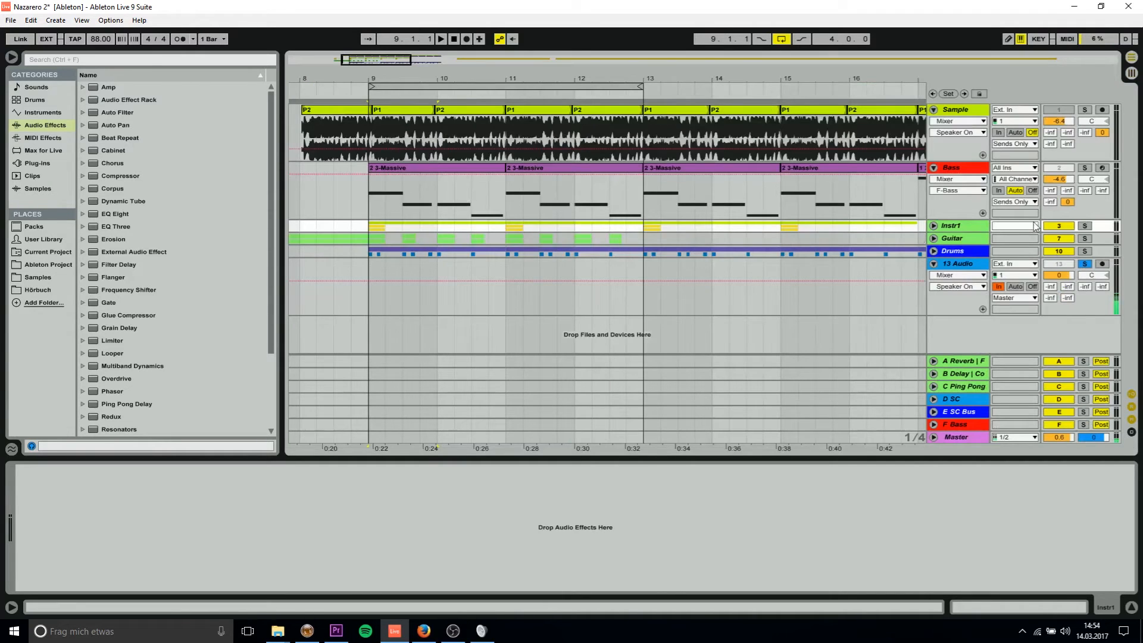
click(934, 225)
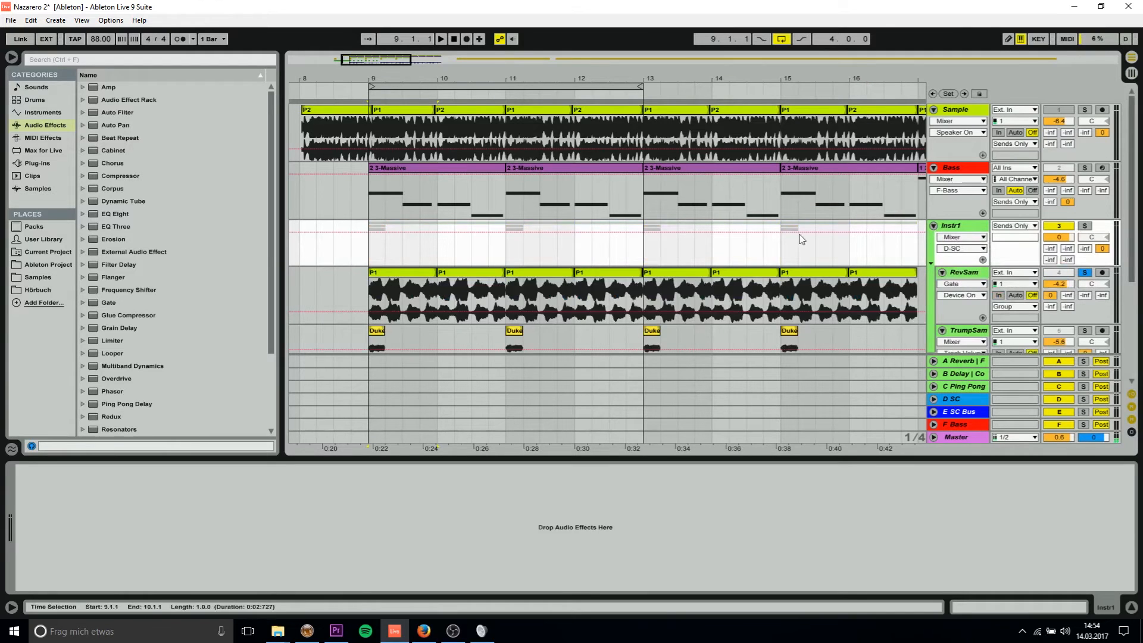
Step: Play the RevSam track from its first clip at bar 9 with its effects off
click(409, 274)
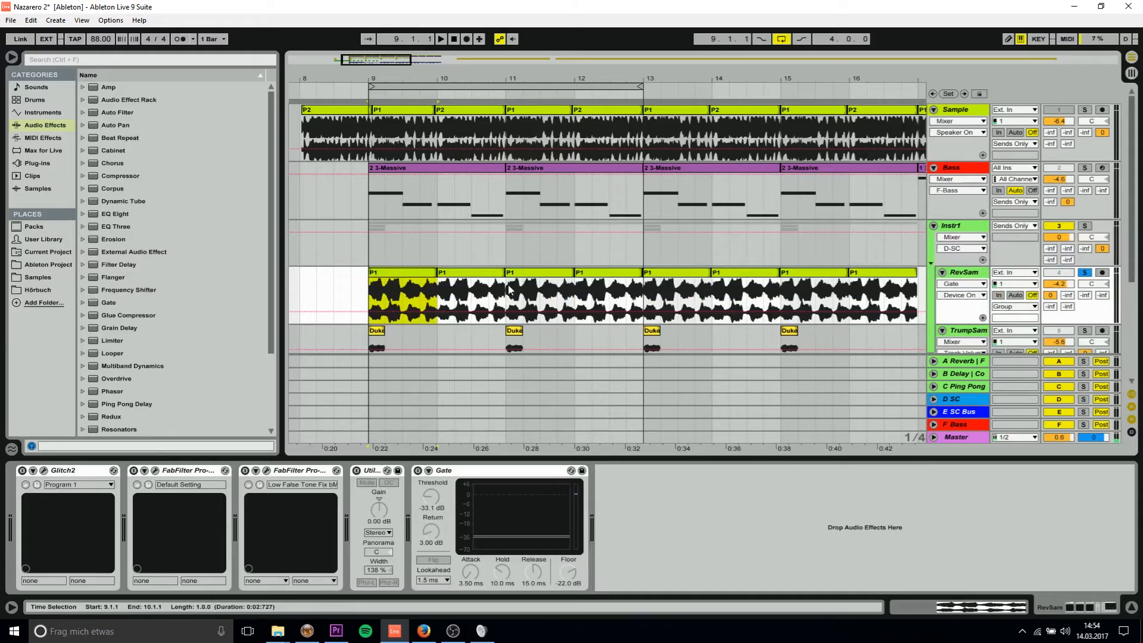
key(space)
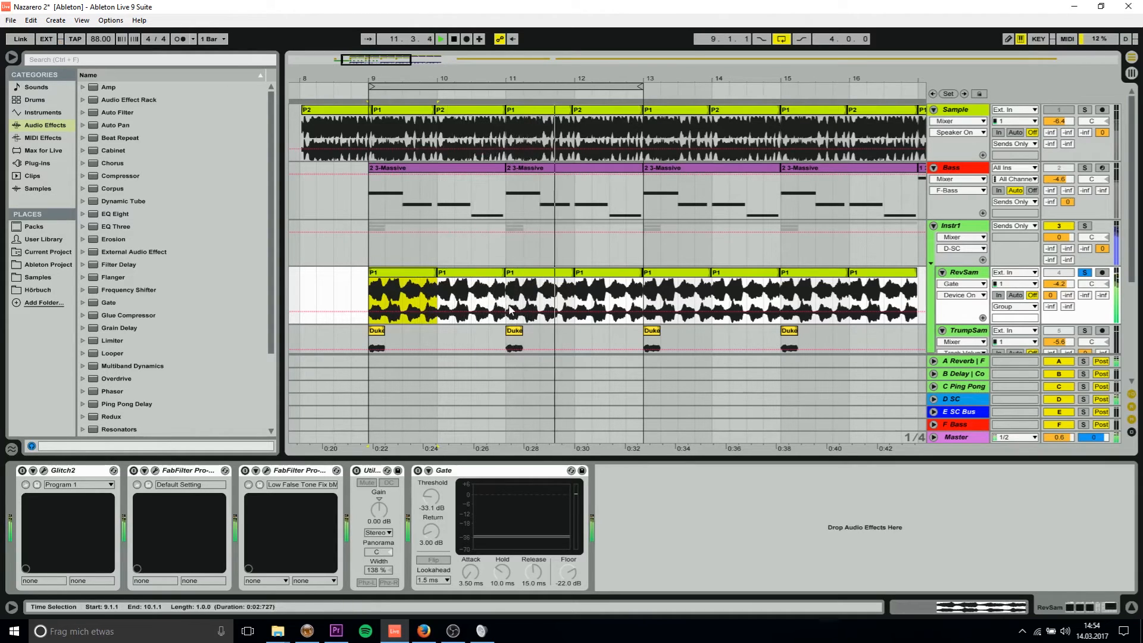
key(space)
scroll(497, 300, down, 1)
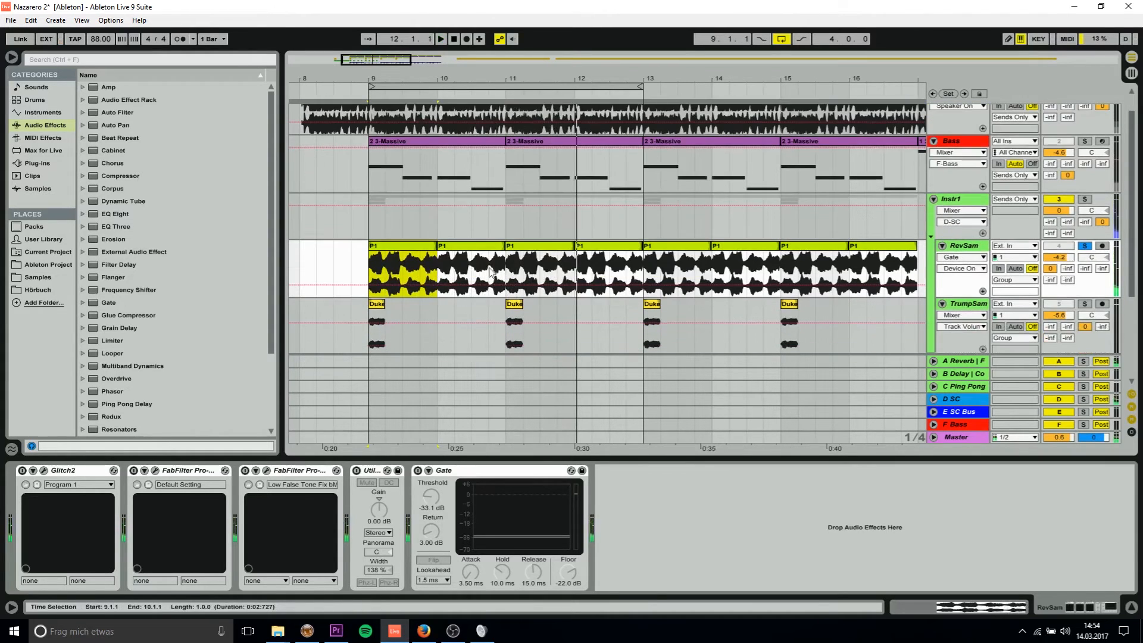
Step: Open the Glitch2 plug-in editor from the RevSam track's effect chain
click(82, 468)
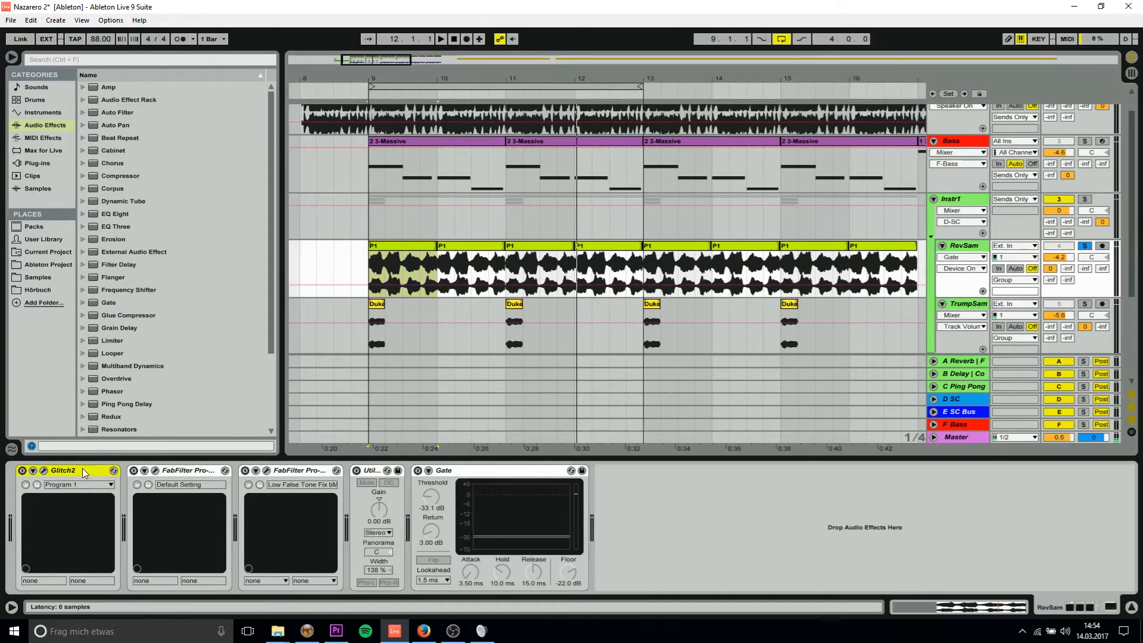
click(500, 484)
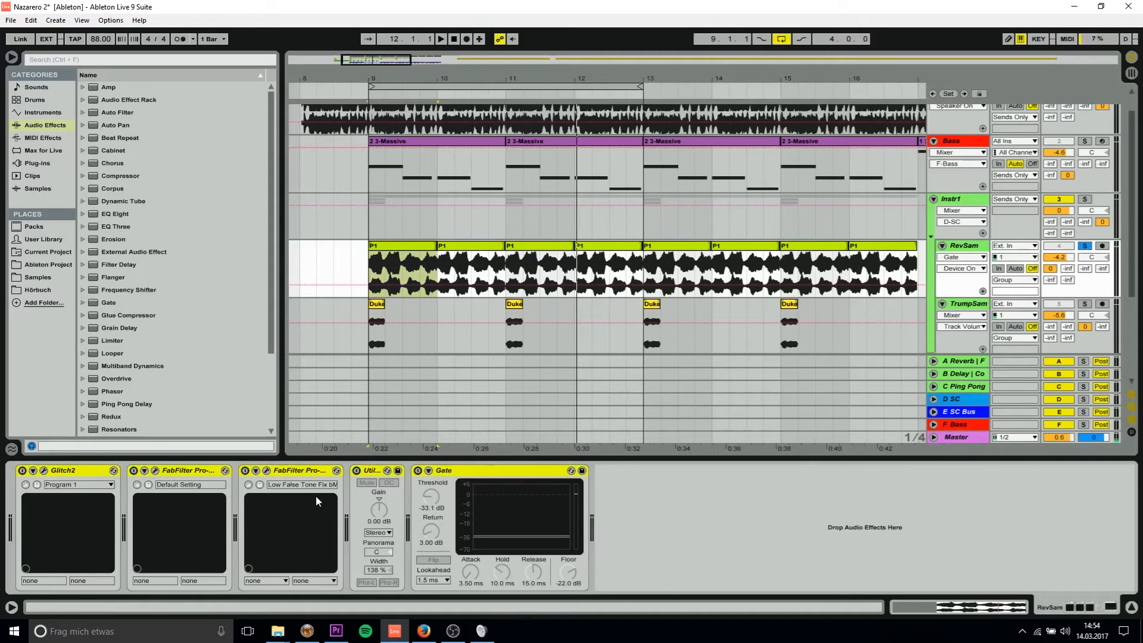
click(72, 470)
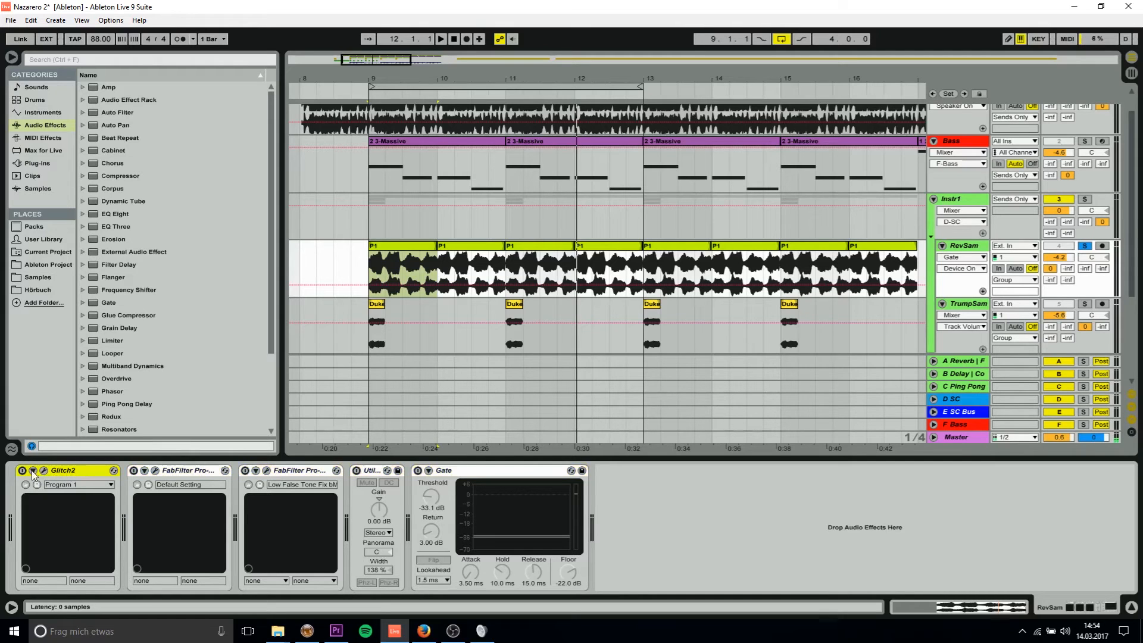
click(33, 471)
click(43, 471)
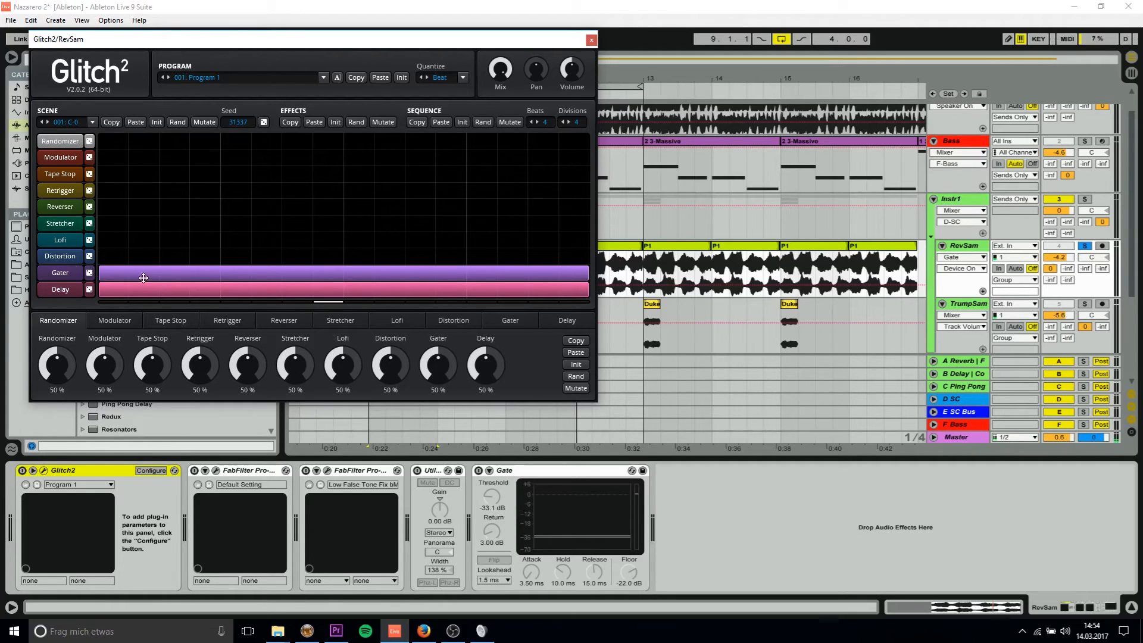
Step: Examine the Gater and Delay settings in the Glitch2 editor
click(62, 273)
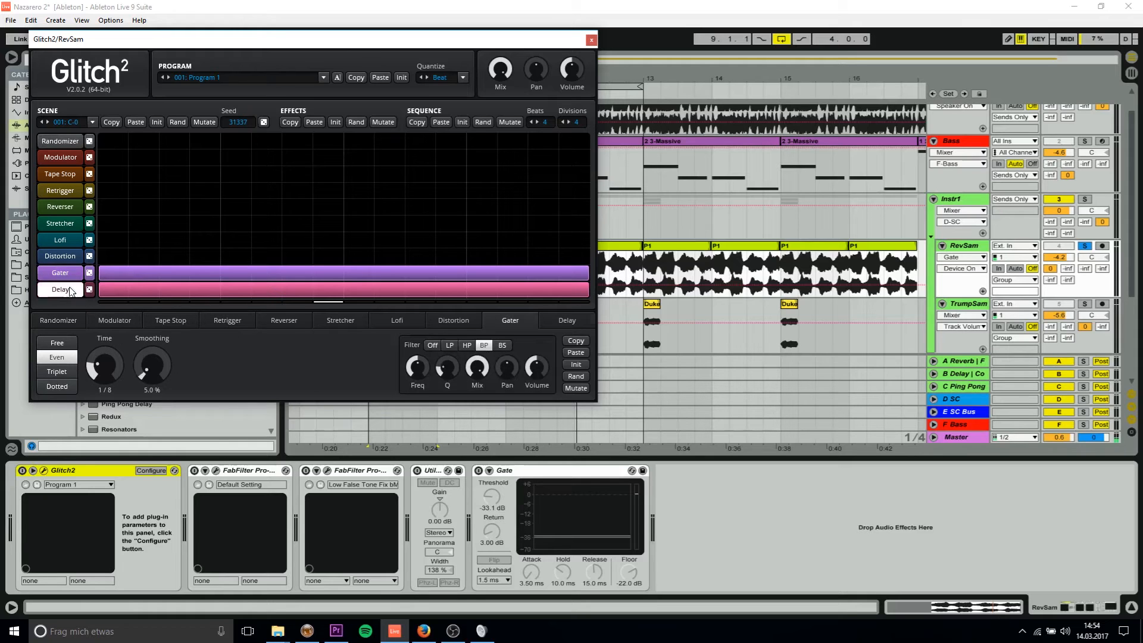
click(69, 288)
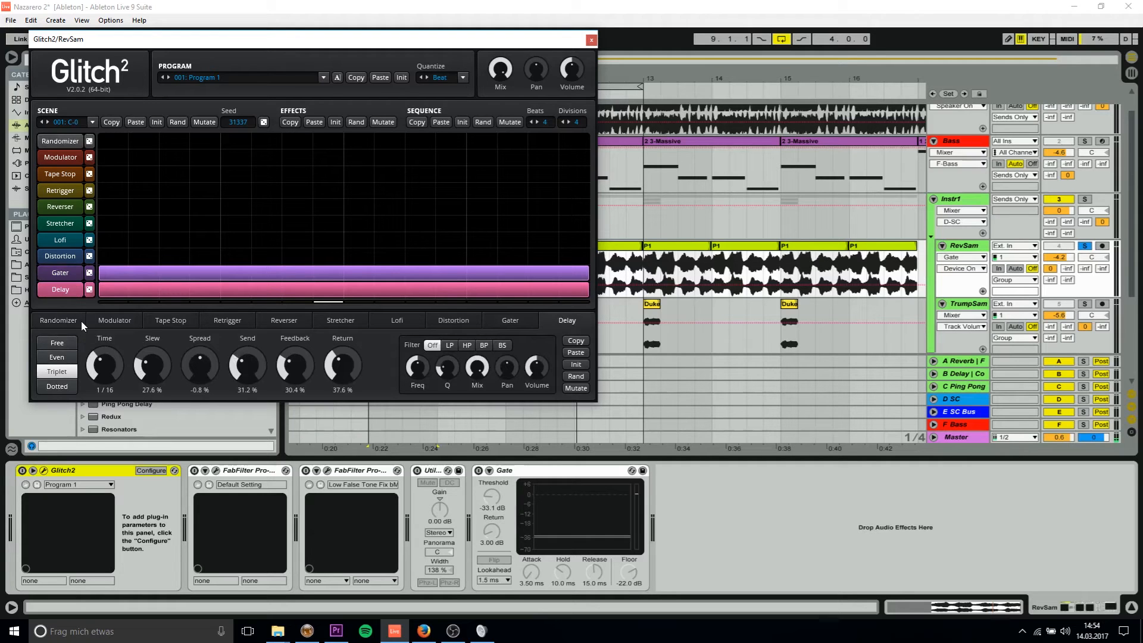
drag(194, 45, 409, 64)
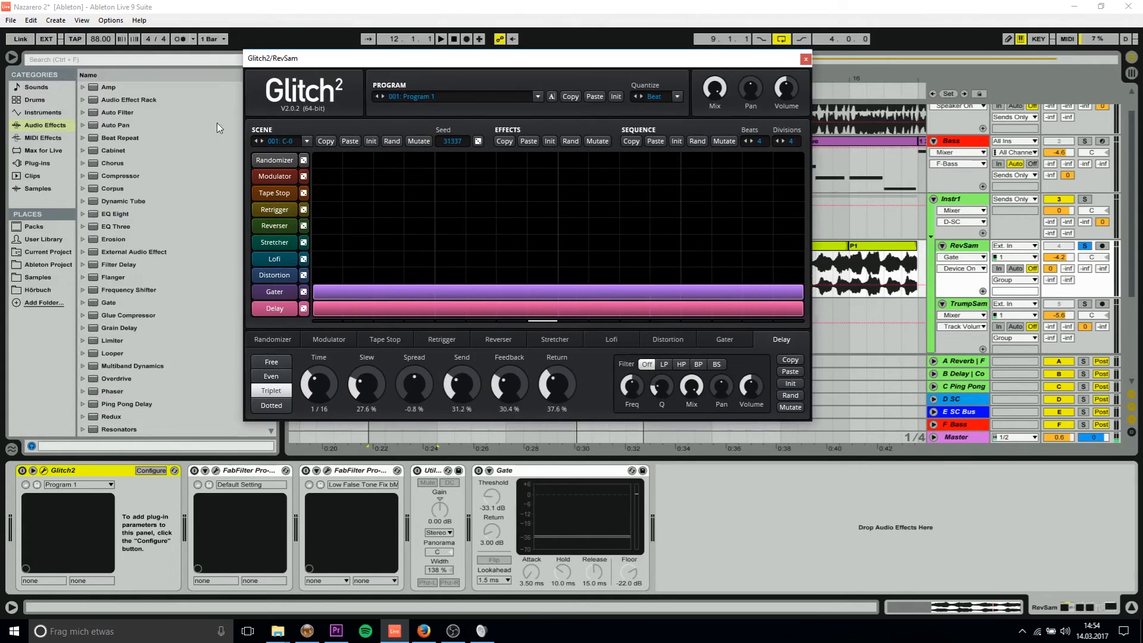
drag(338, 63, 182, 52)
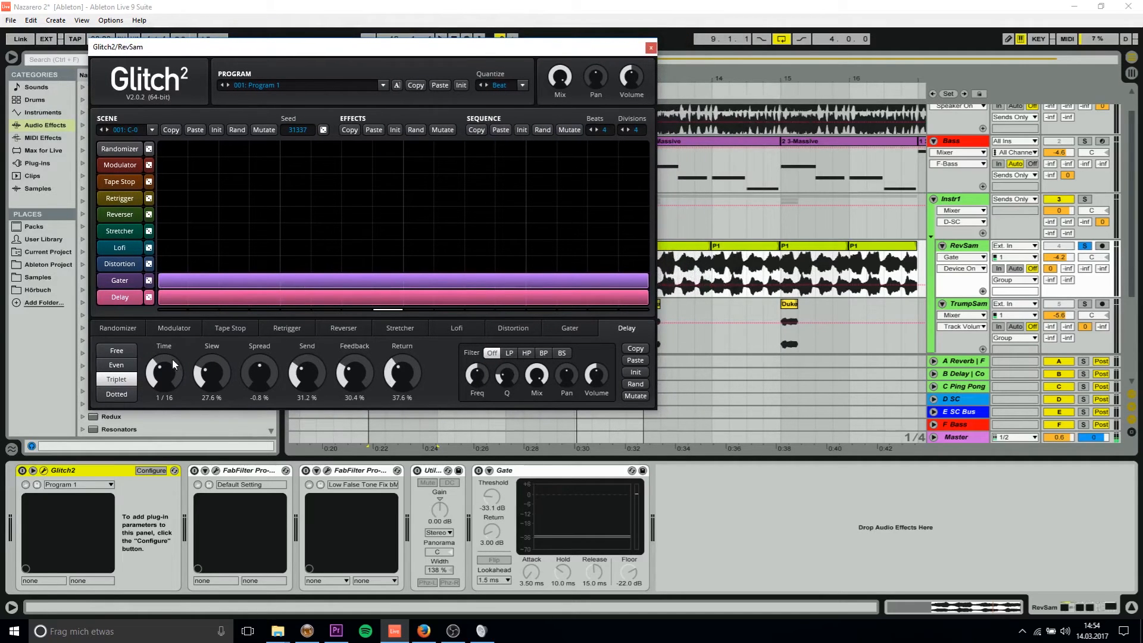
click(121, 280)
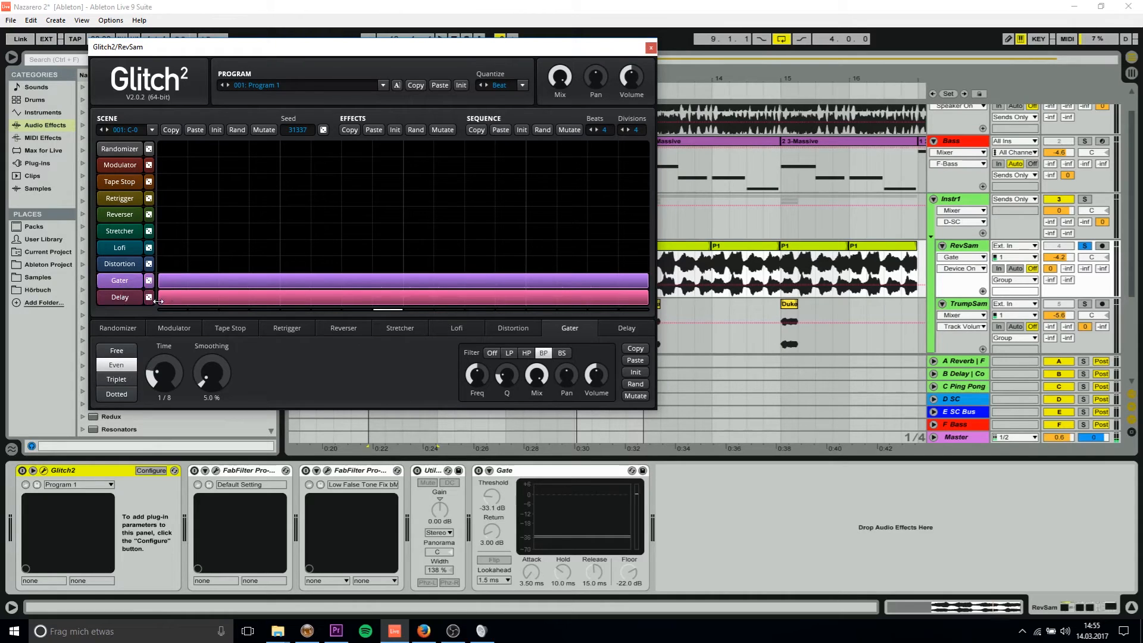
click(117, 300)
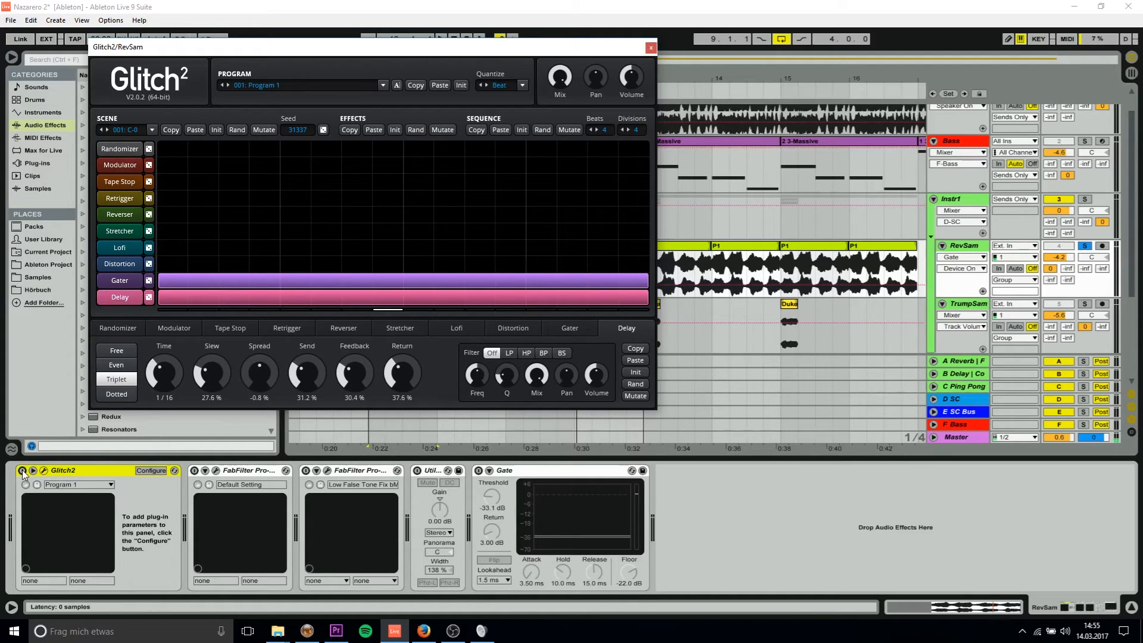
Step: Play the RevSam track and switch on Glitch2 to hear its effect, showing the Gater settings again
key(space)
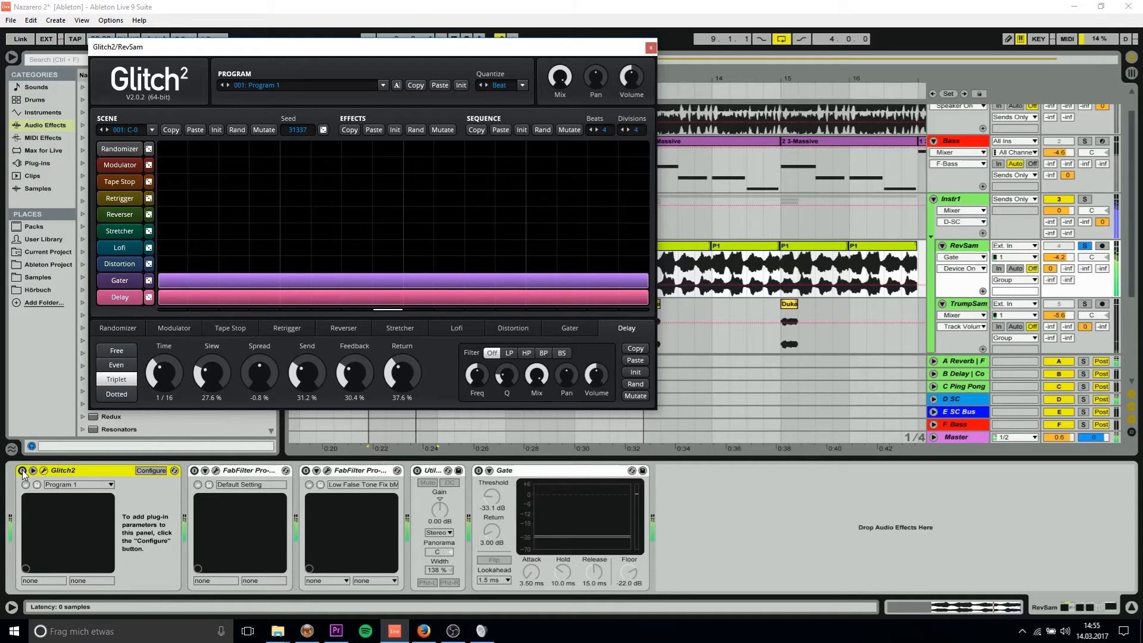
click(23, 470)
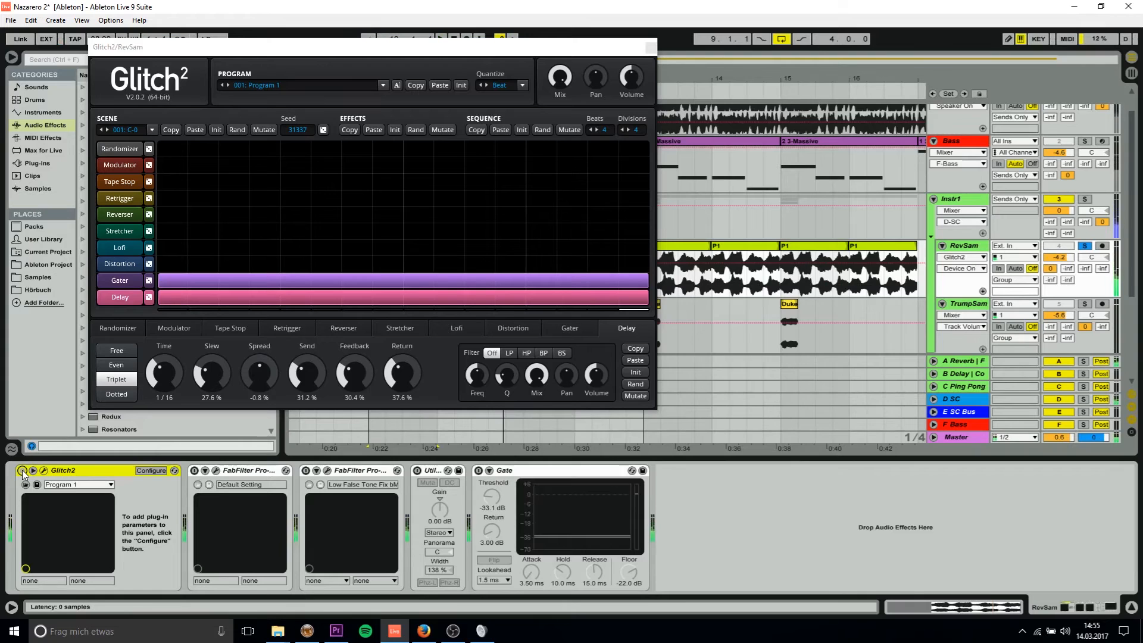
click(128, 284)
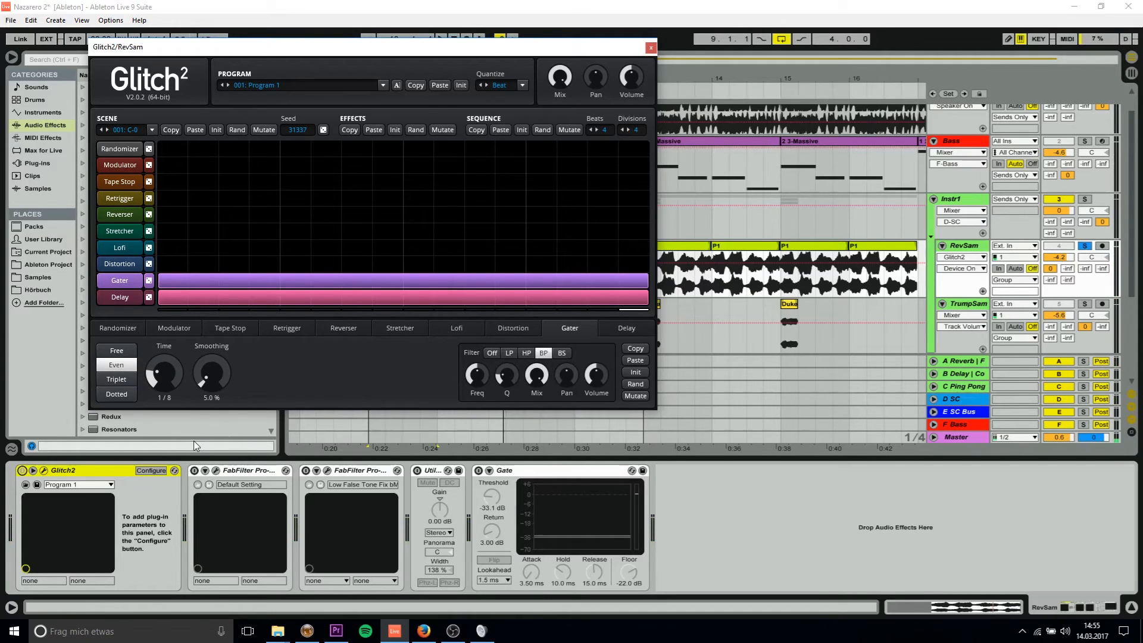
Step: Open the FabFilter Pro-Q and Pro-C editors on RevSam and switch both effects on, comparing the compressor during playback
click(216, 471)
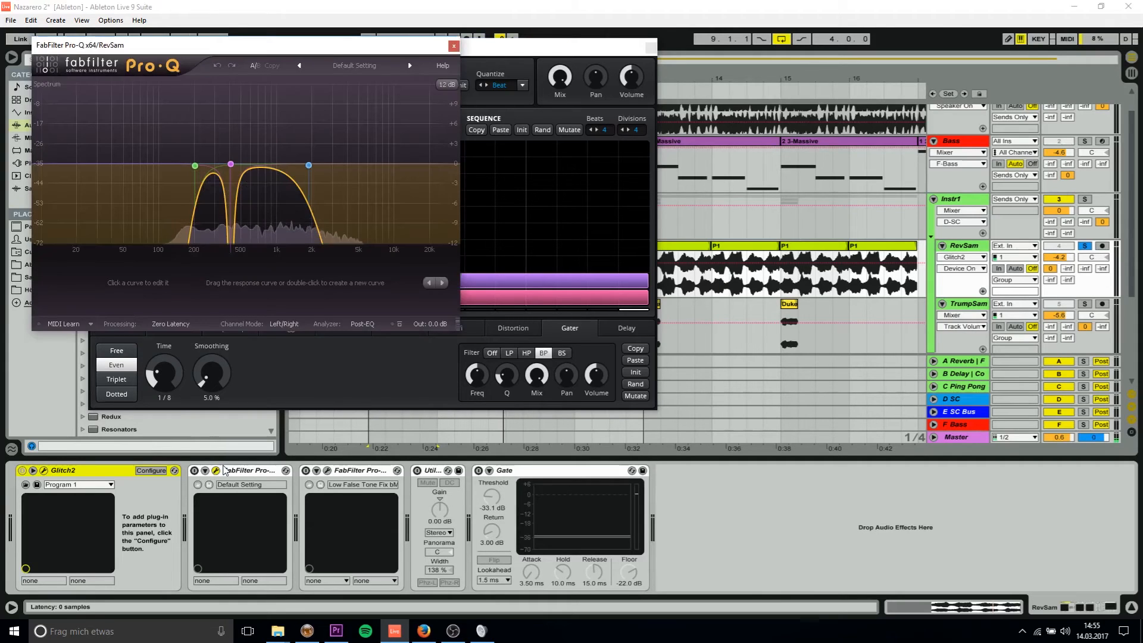
click(194, 471)
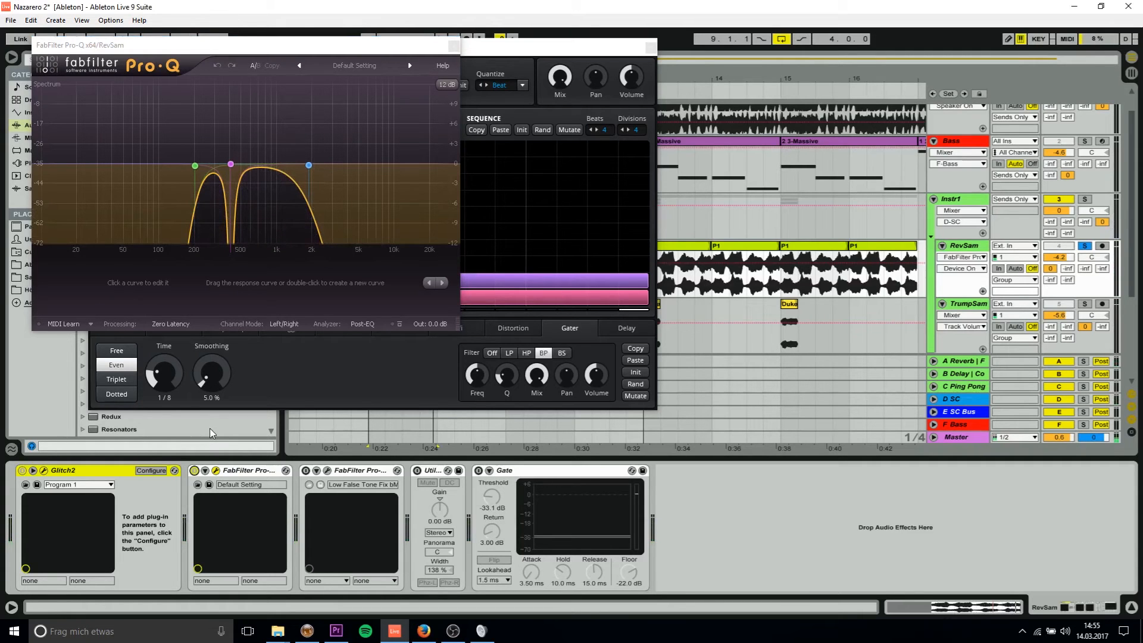
click(327, 470)
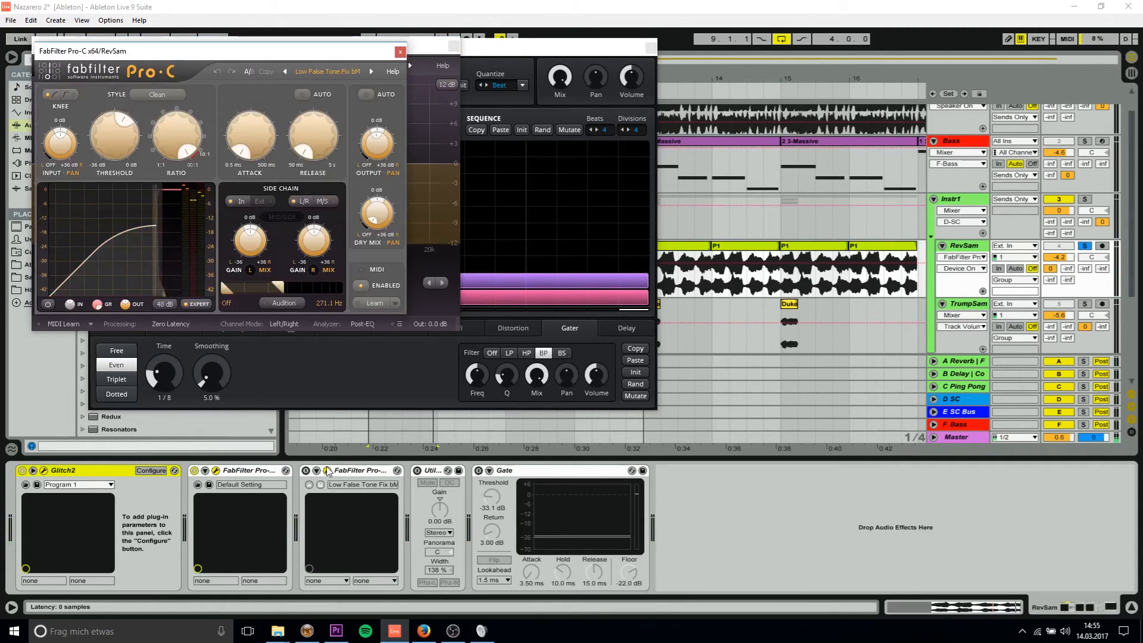
click(306, 471)
click(306, 471)
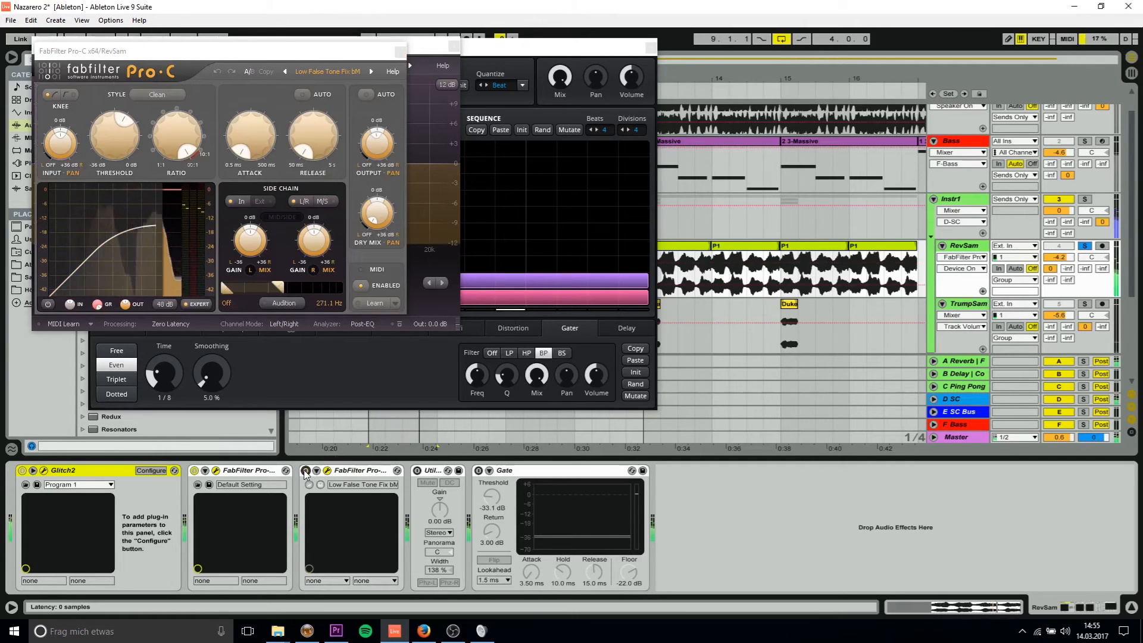
click(306, 471)
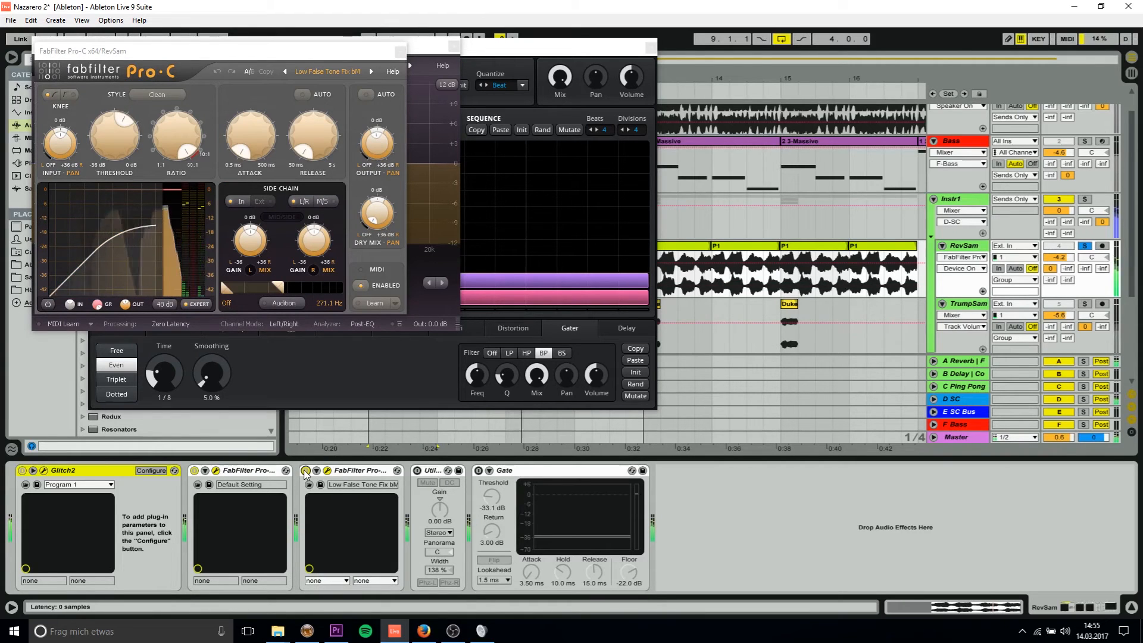
Step: Switch on the Utility and Gate effects in the RevSam track's chain
click(424, 474)
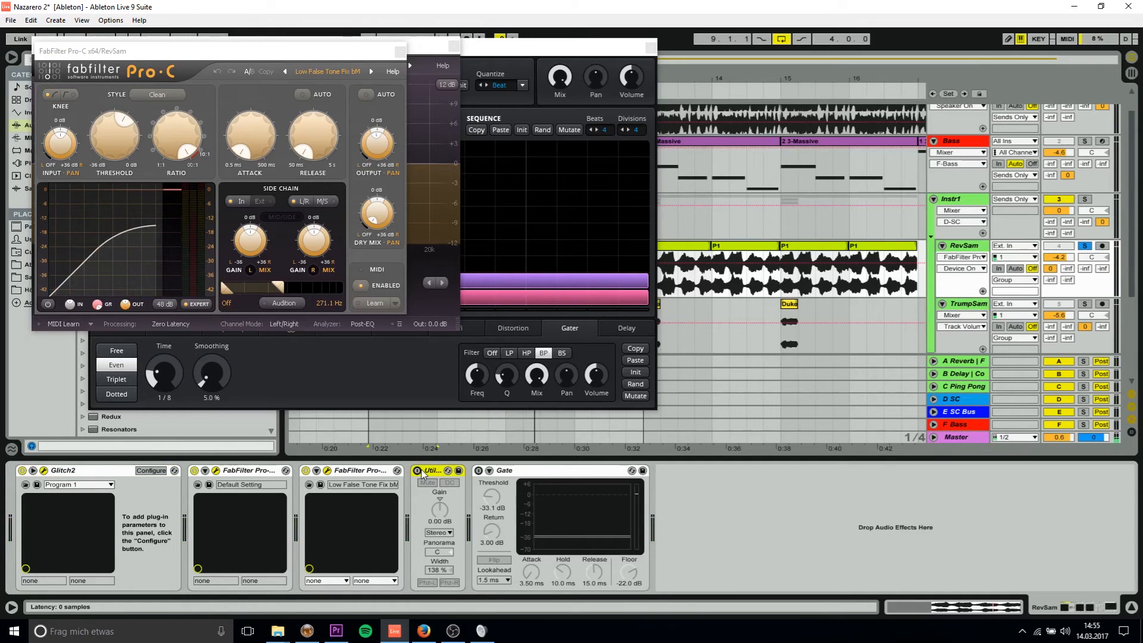
click(418, 471)
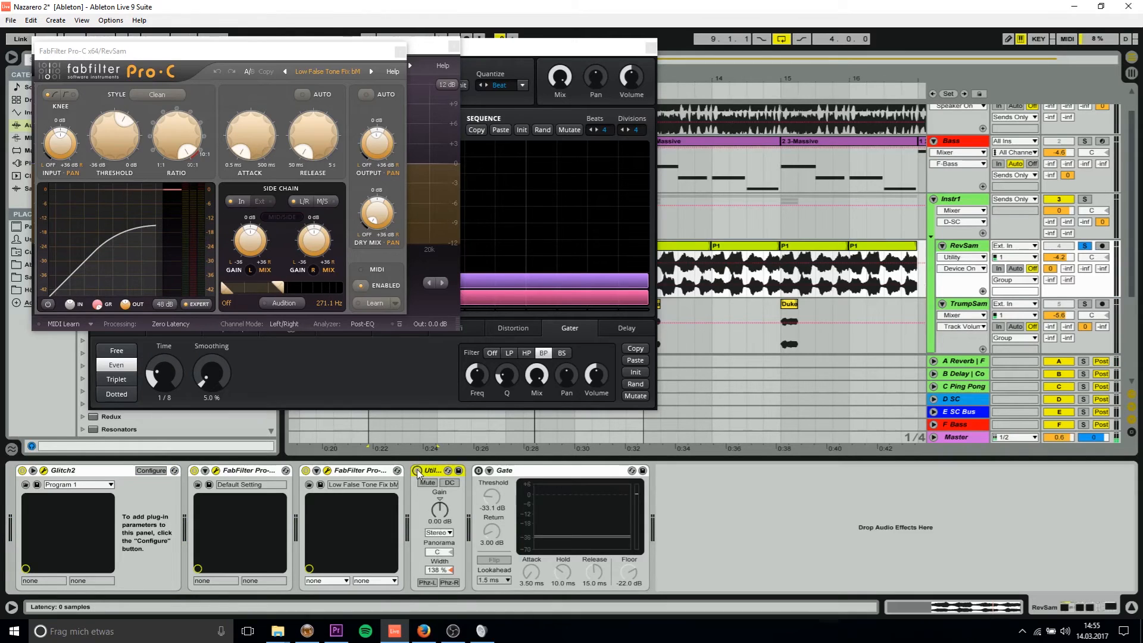
drag(1118, 513, 854, 505)
click(445, 571)
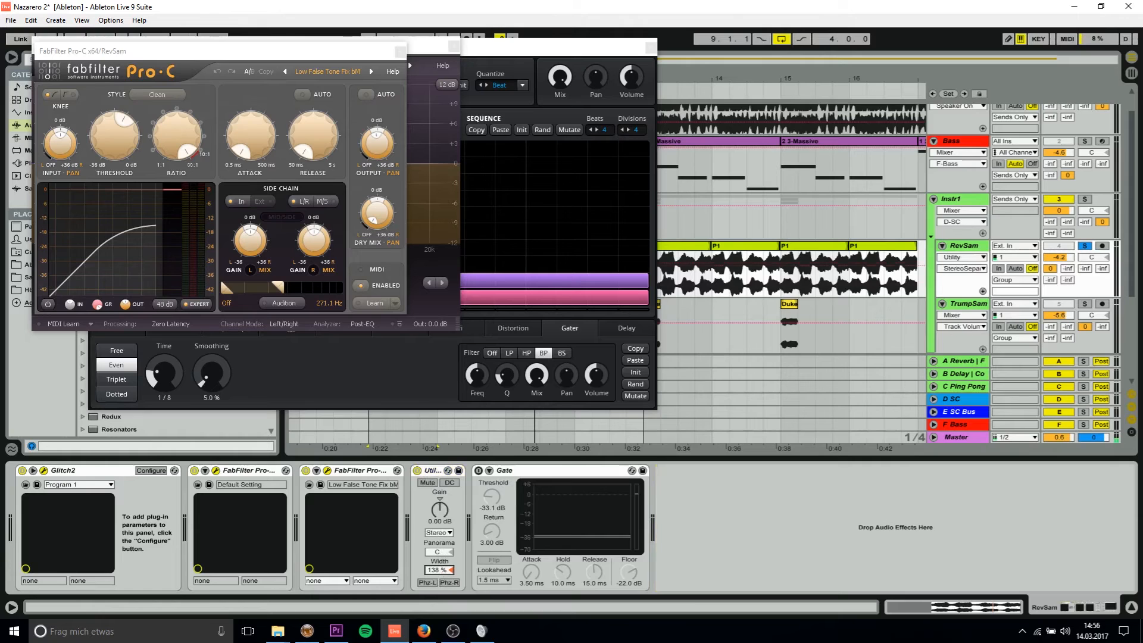
click(516, 516)
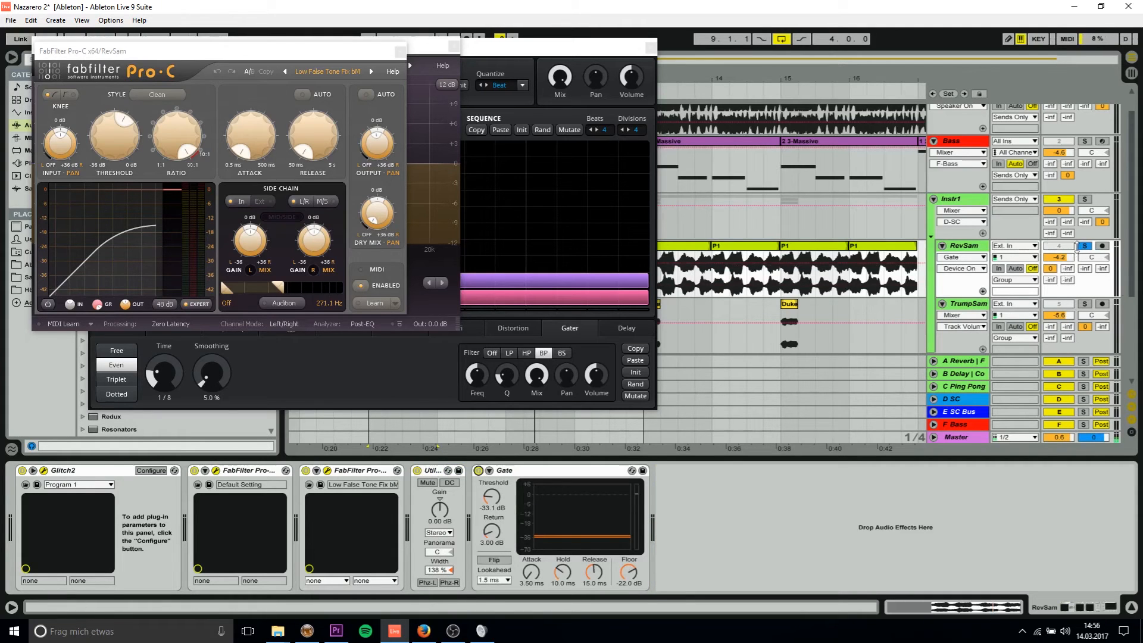
Step: Select the last RevSam clip at bar 16 and close the Glitch2, Pro-Q and Pro-C windows
click(873, 241)
click(650, 47)
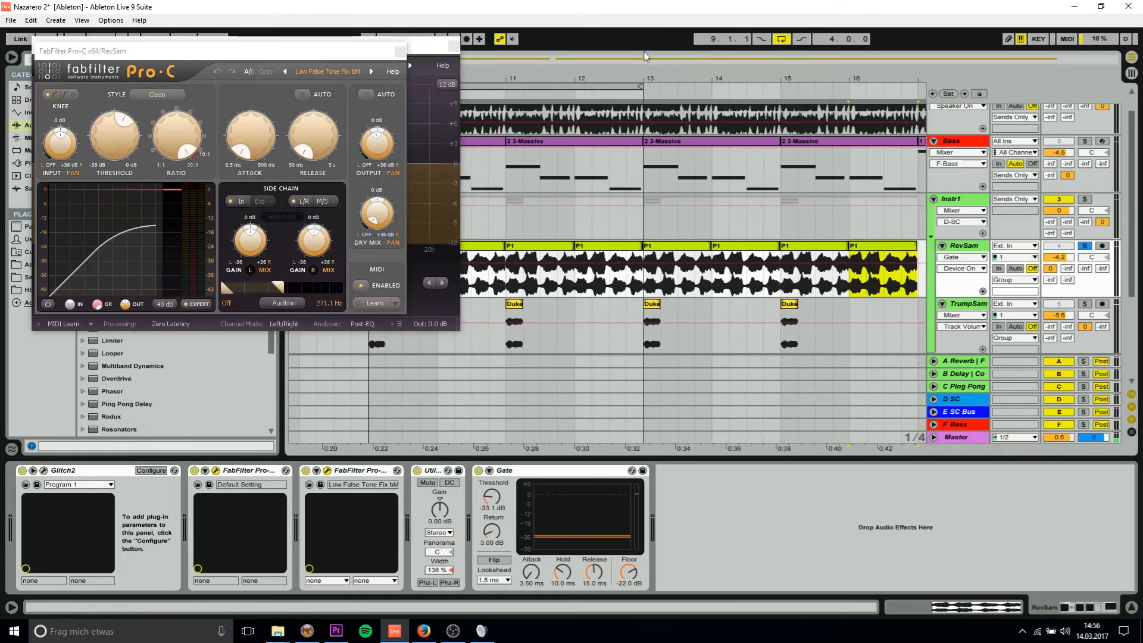
click(454, 46)
click(400, 52)
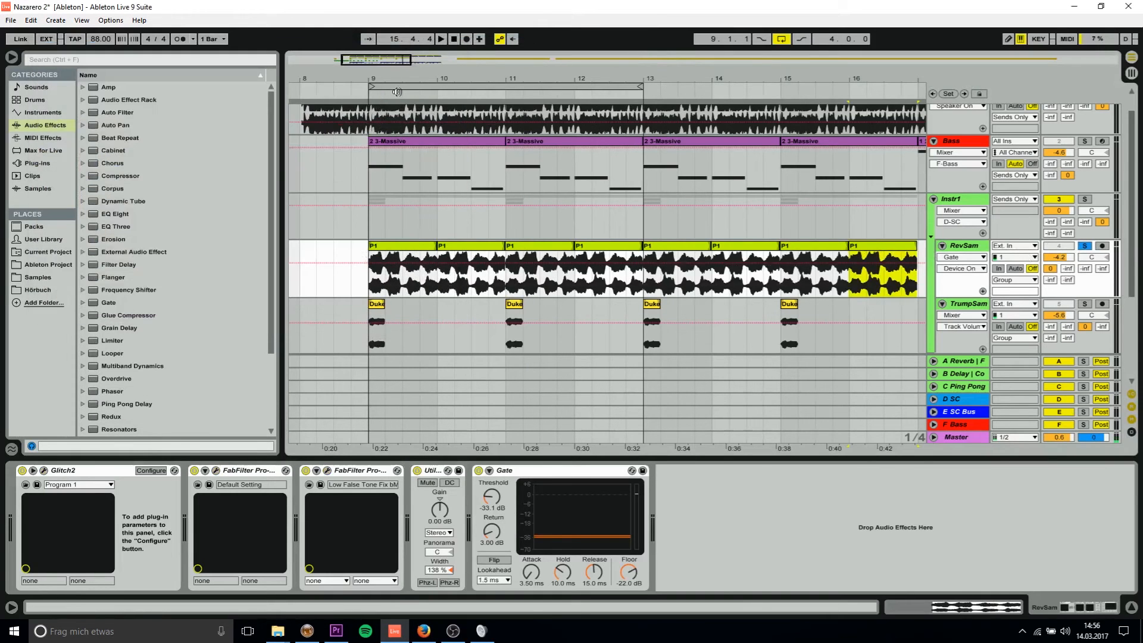
Step: Play the RevSam track with all effects on and watch how the Gate reacts to the signal
drag(393, 84, 441, 228)
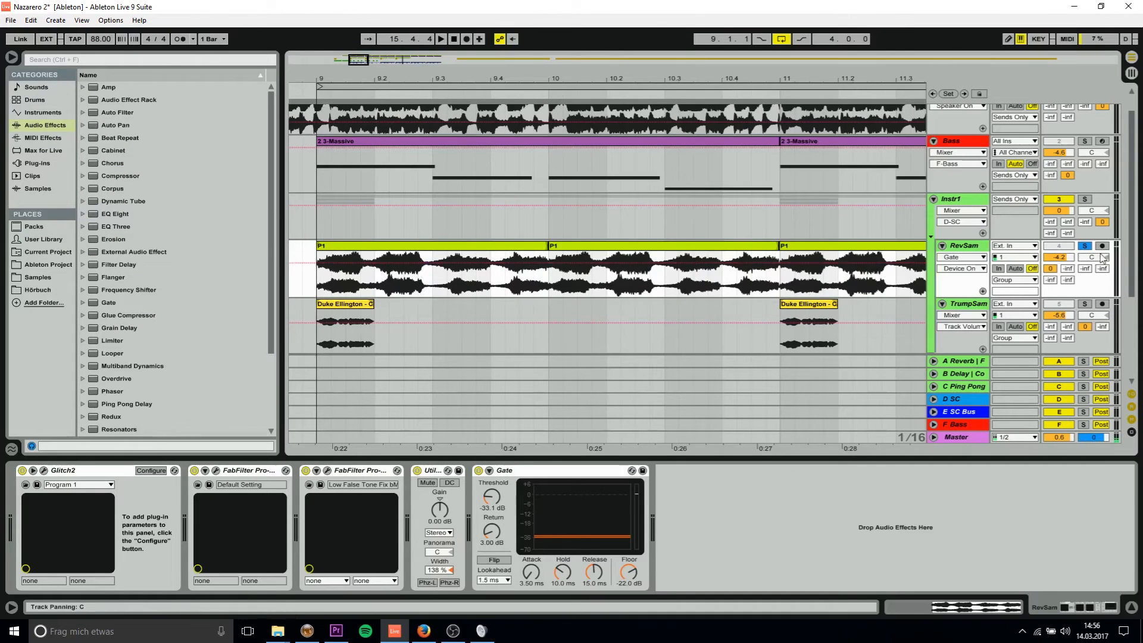
key(space)
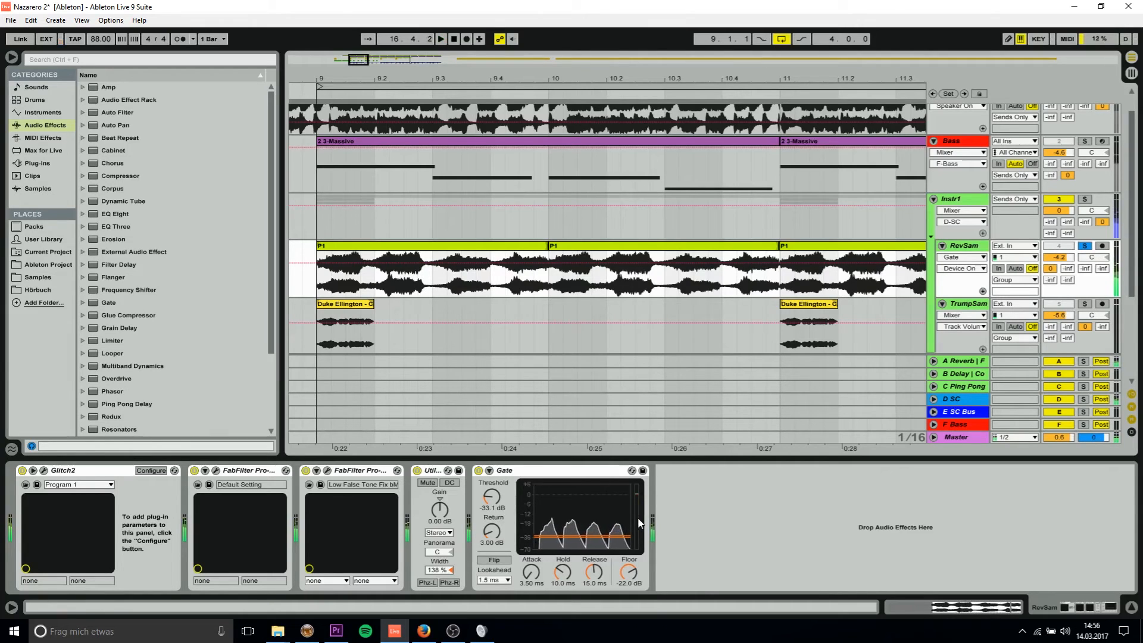
key(space)
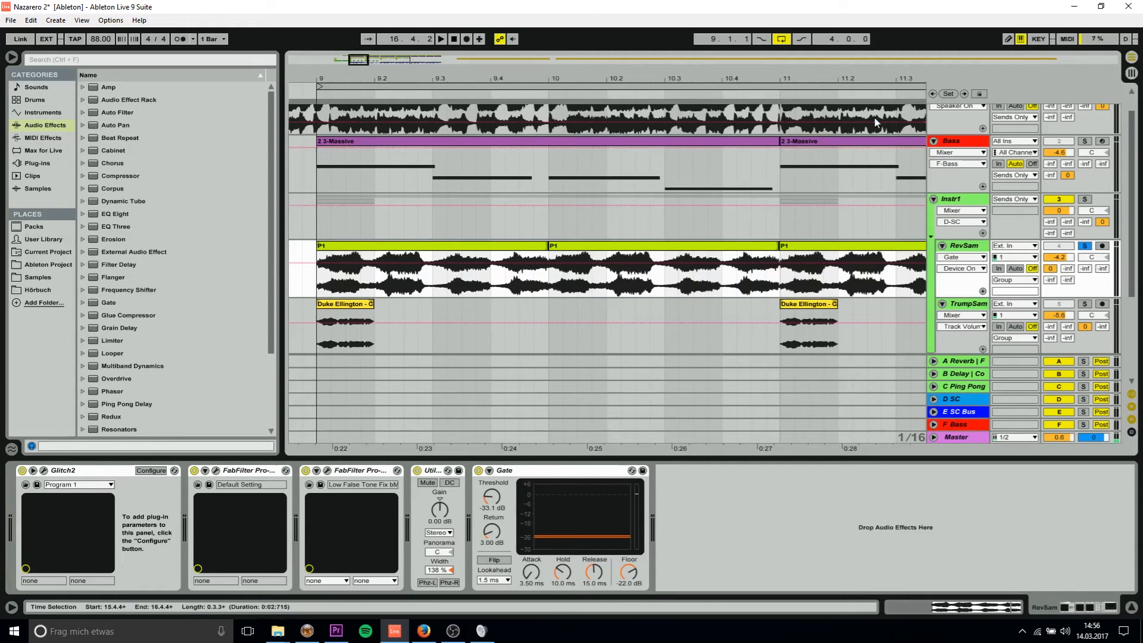
Step: Solo the Bass track alongside RevSam, play both, and select the first 3-Massive bass clip at bar 9
drag(729, 58, 619, 167)
scroll(619, 167, up, 1)
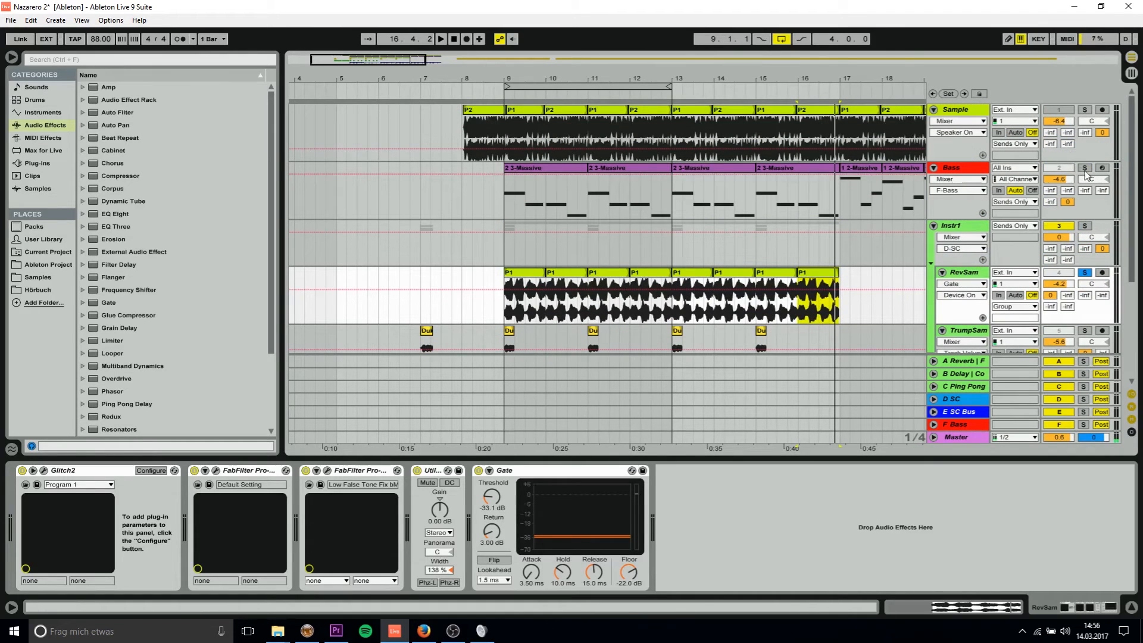
scroll(786, 283, down, 5)
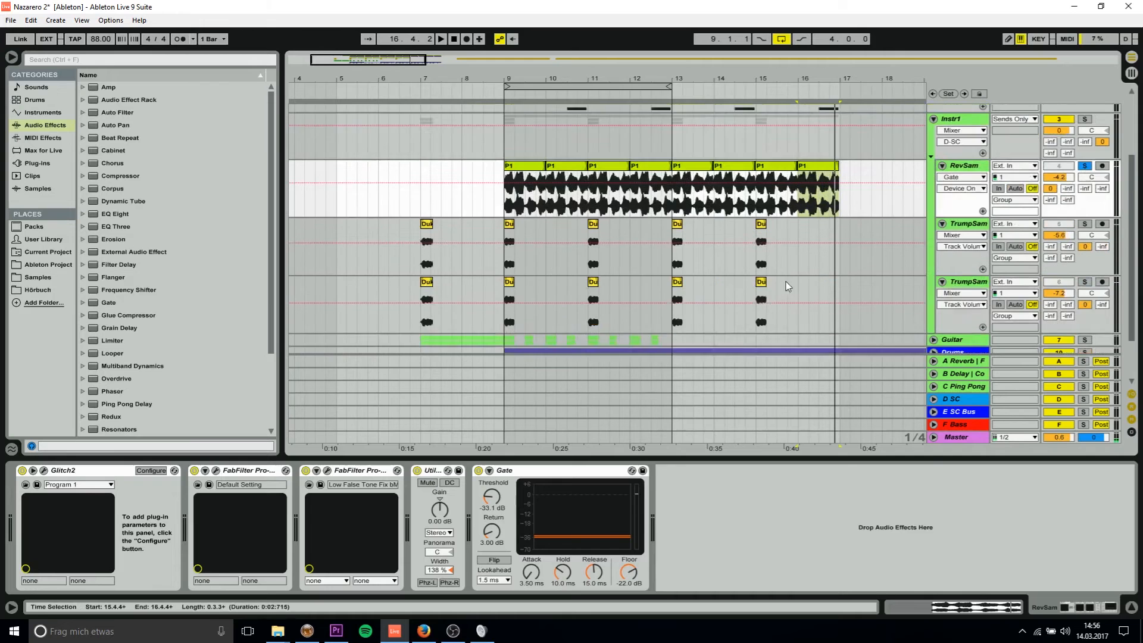
key(space)
scroll(787, 286, up, 5)
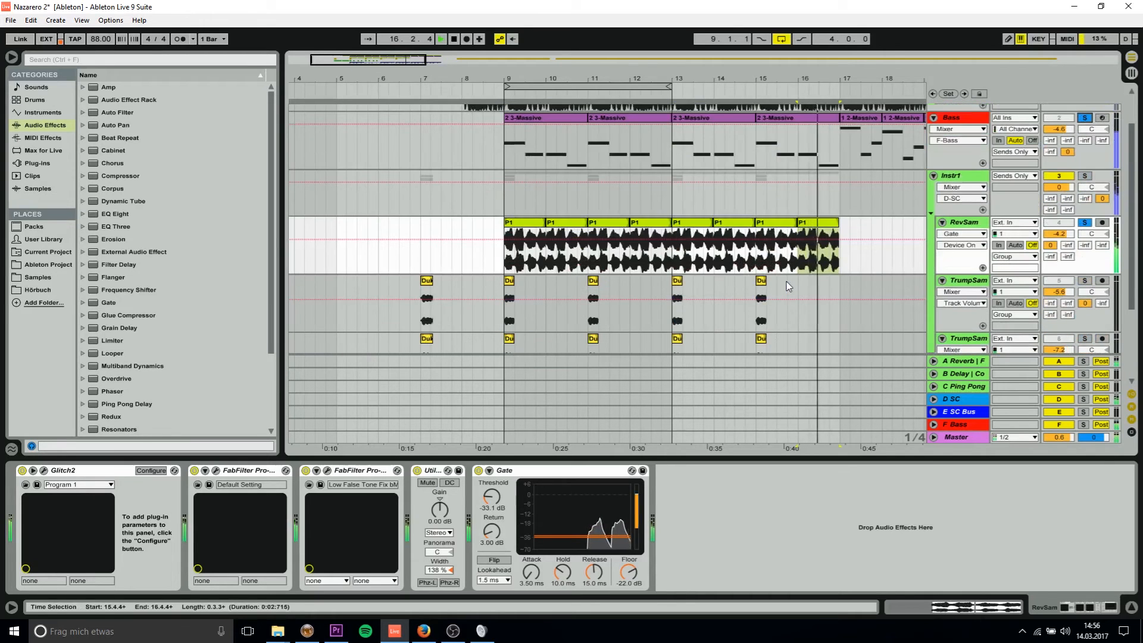
click(536, 143)
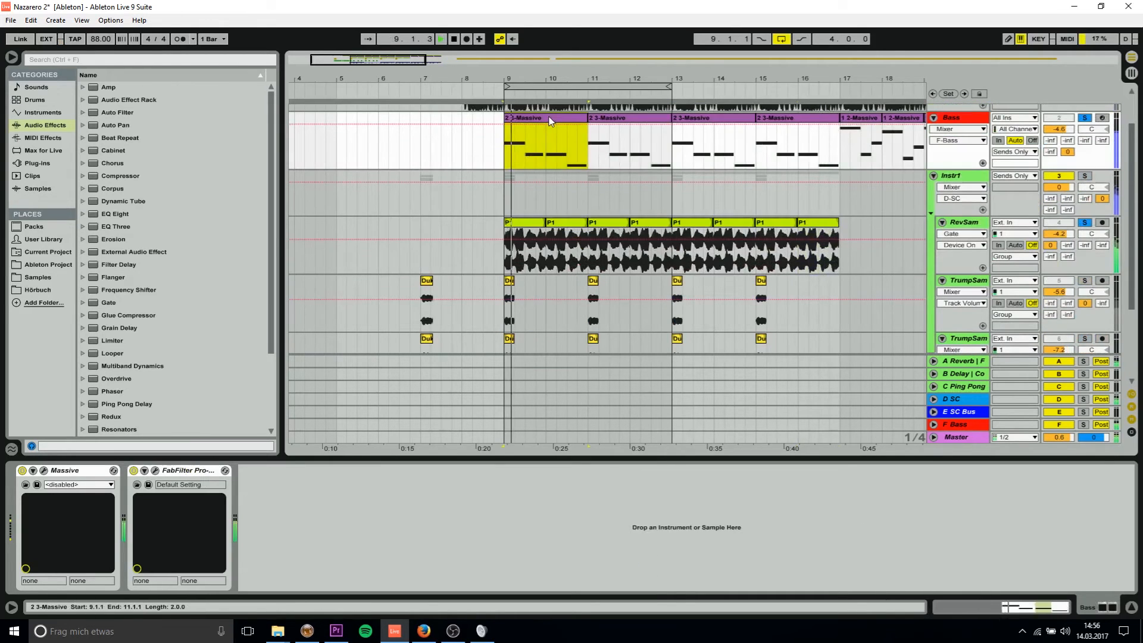
Step: In Session View, open the Duke Ellington clip's sample on the first TrumpSam track and audition the clip with the track soloed
key(Tab)
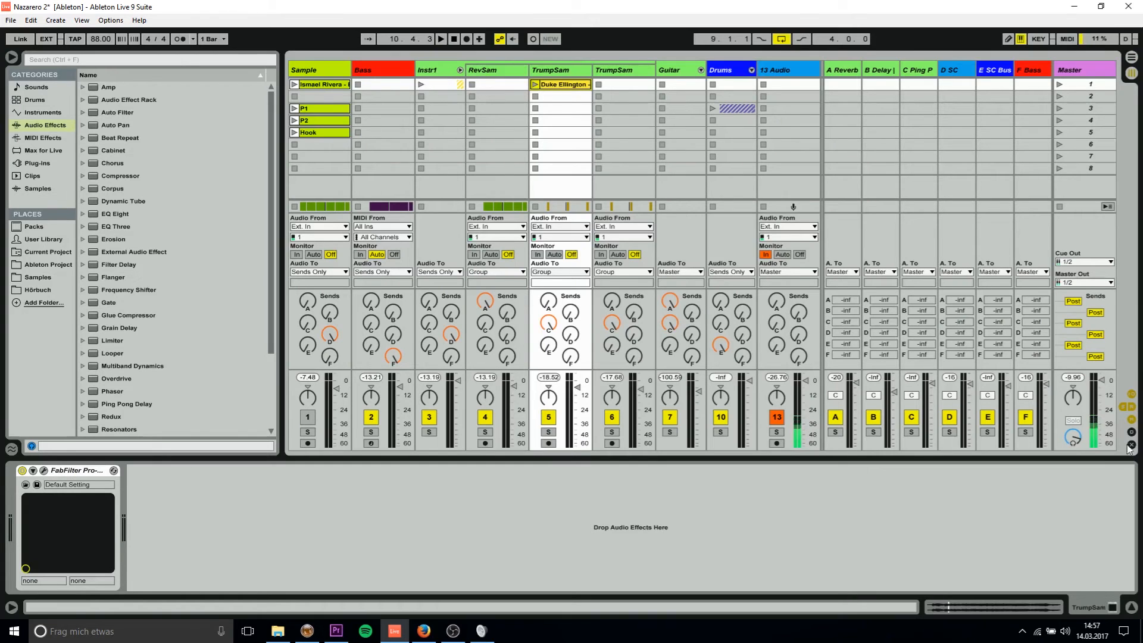
key(shift+Tab)
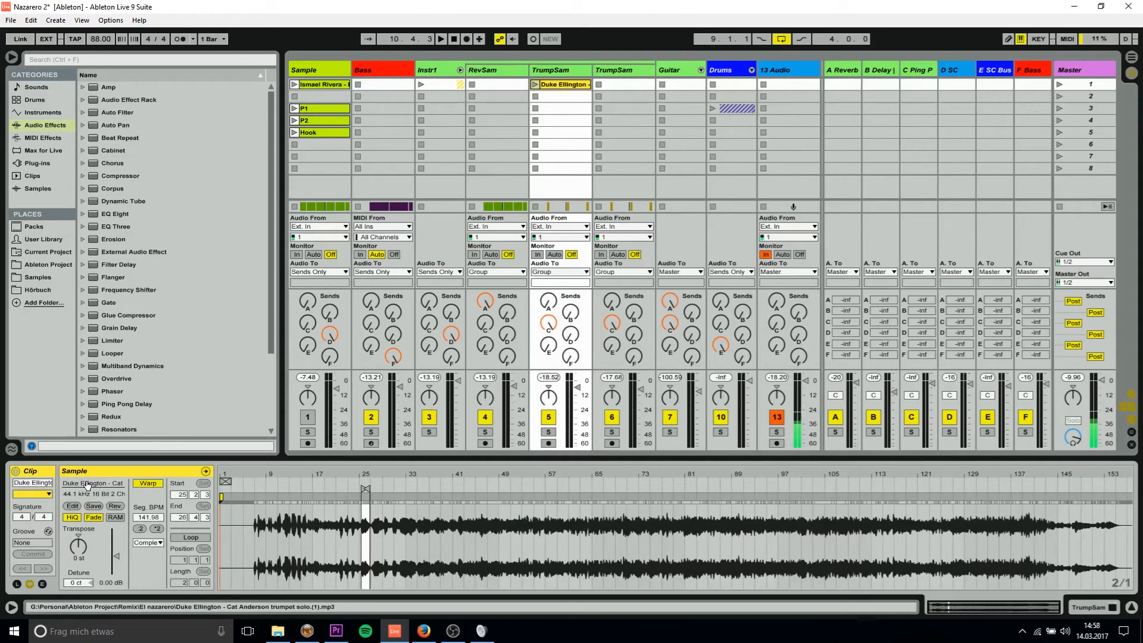
click(549, 432)
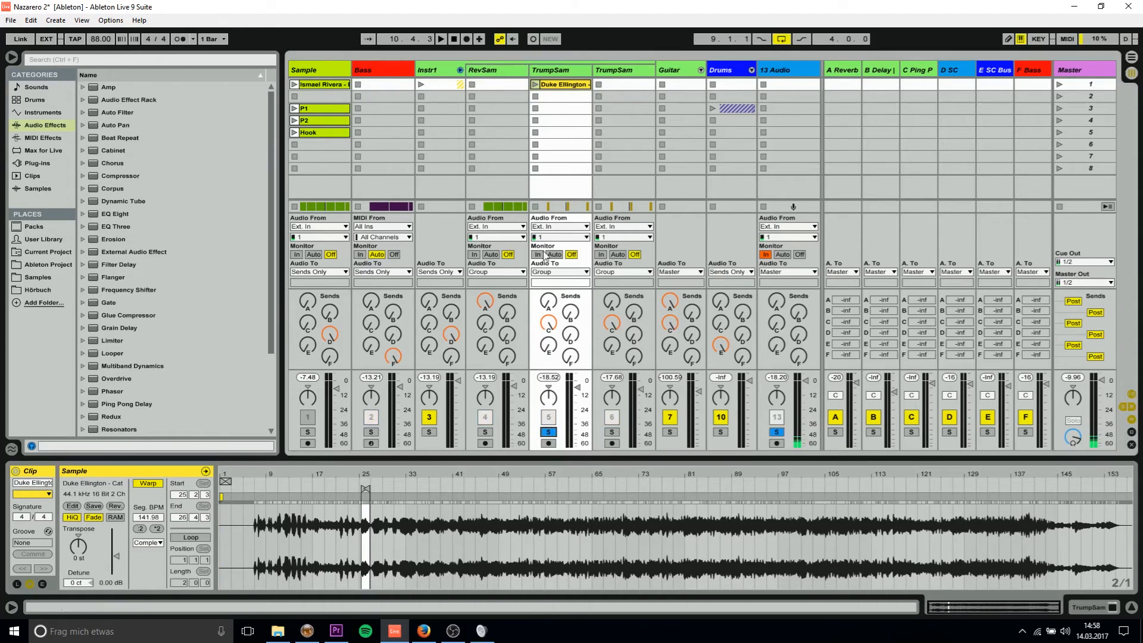
click(536, 85)
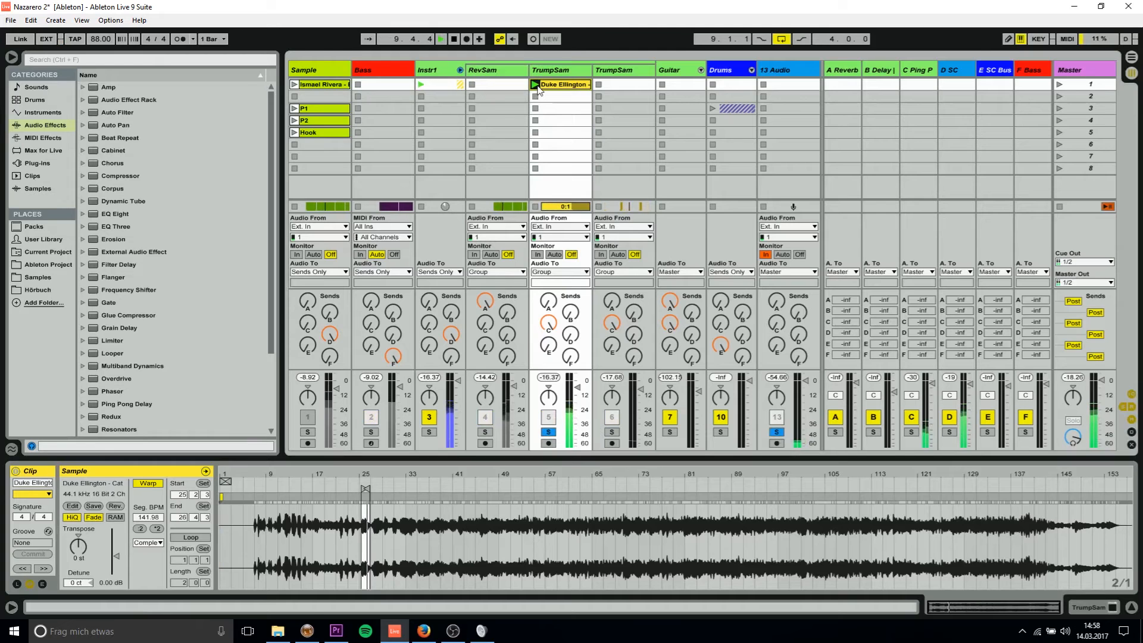
click(548, 432)
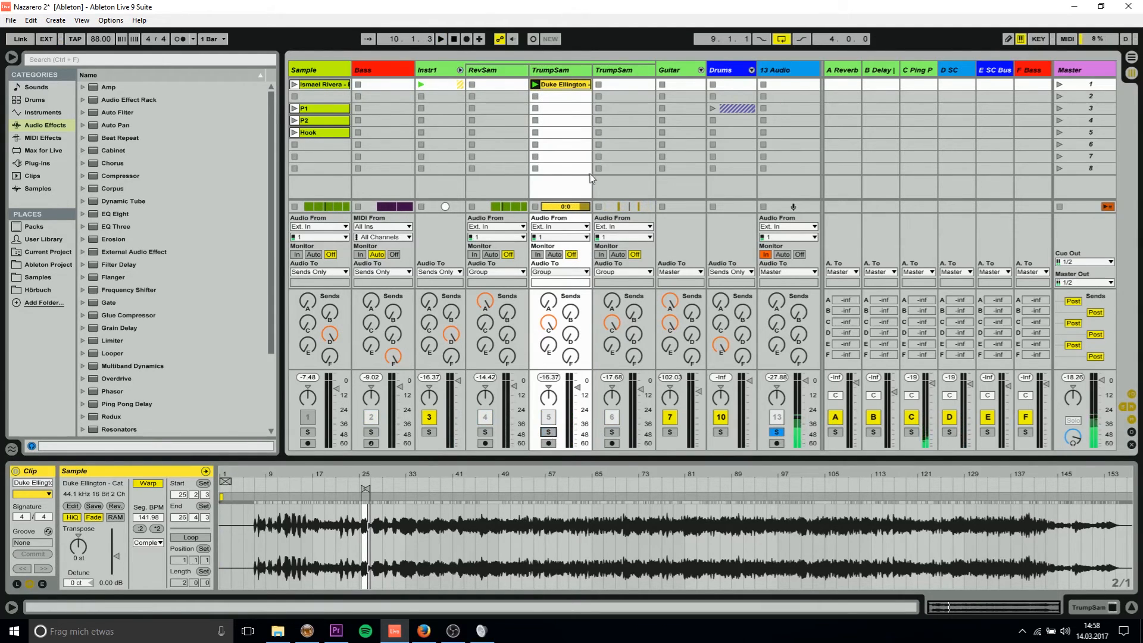
Step: Return to the arrangement and play the first TrumpSam track's short trumpet clip at bar 9 on its own
key(Tab)
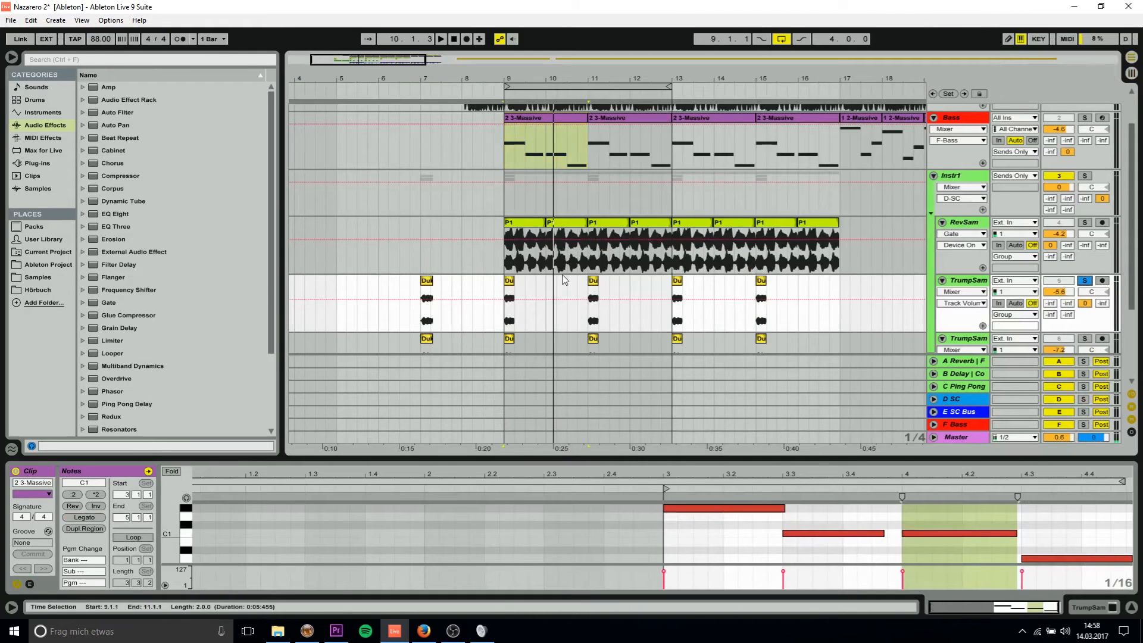
click(509, 284)
key(space)
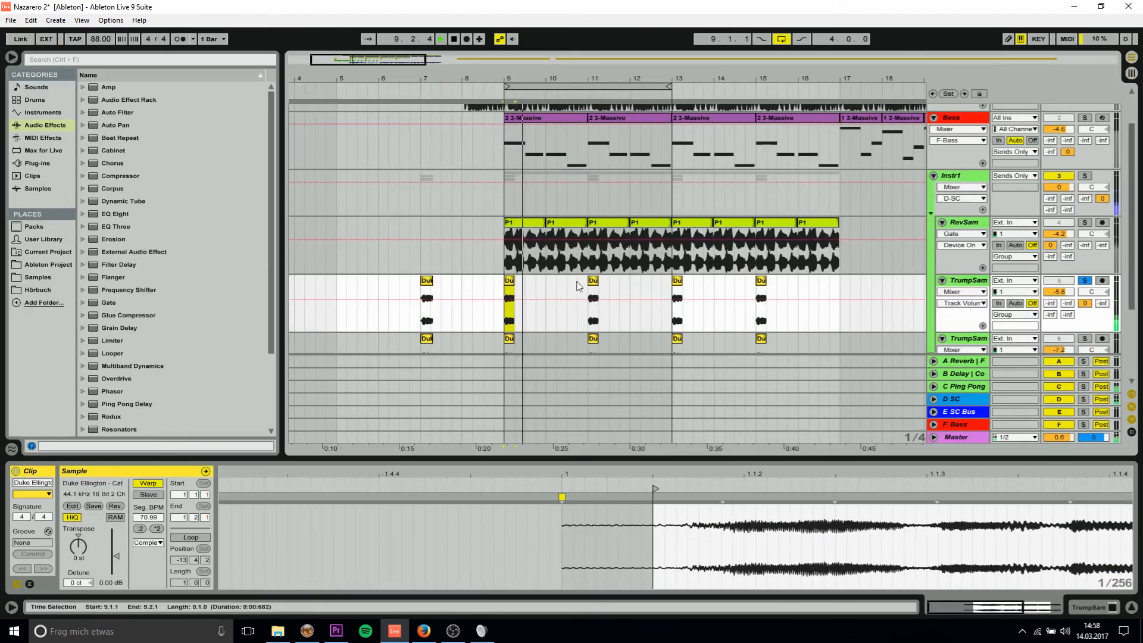
key(space)
Step: Switch the solo from TrumpSam to the Instr1 group, play its layers together, and turn the group's solo off
click(1085, 281)
click(1085, 176)
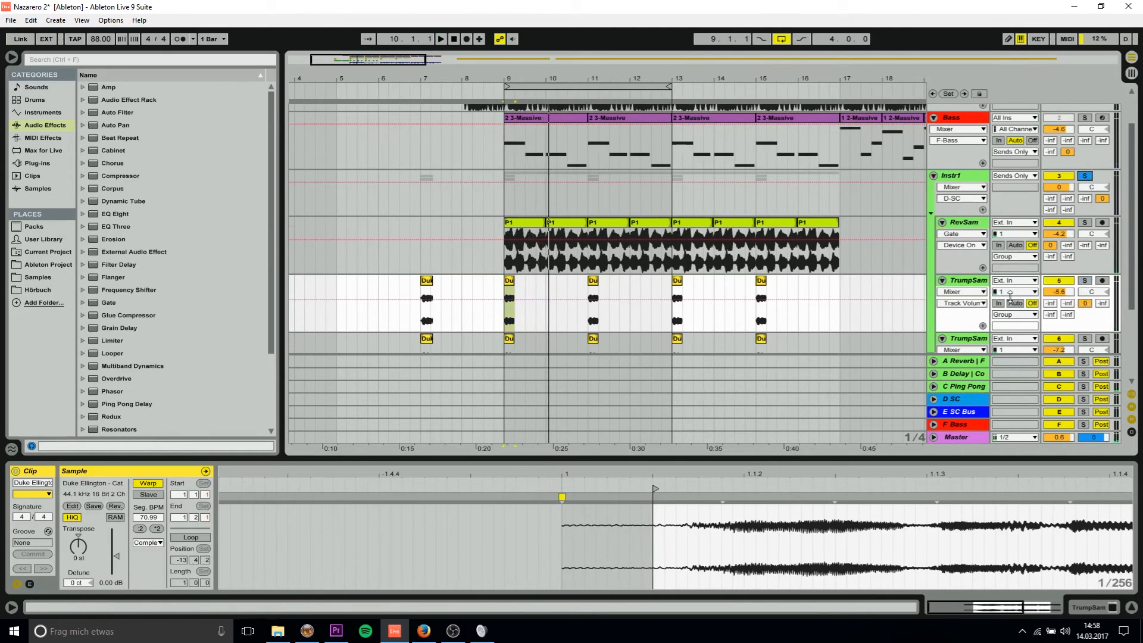
scroll(1010, 294, down, 3)
key(space)
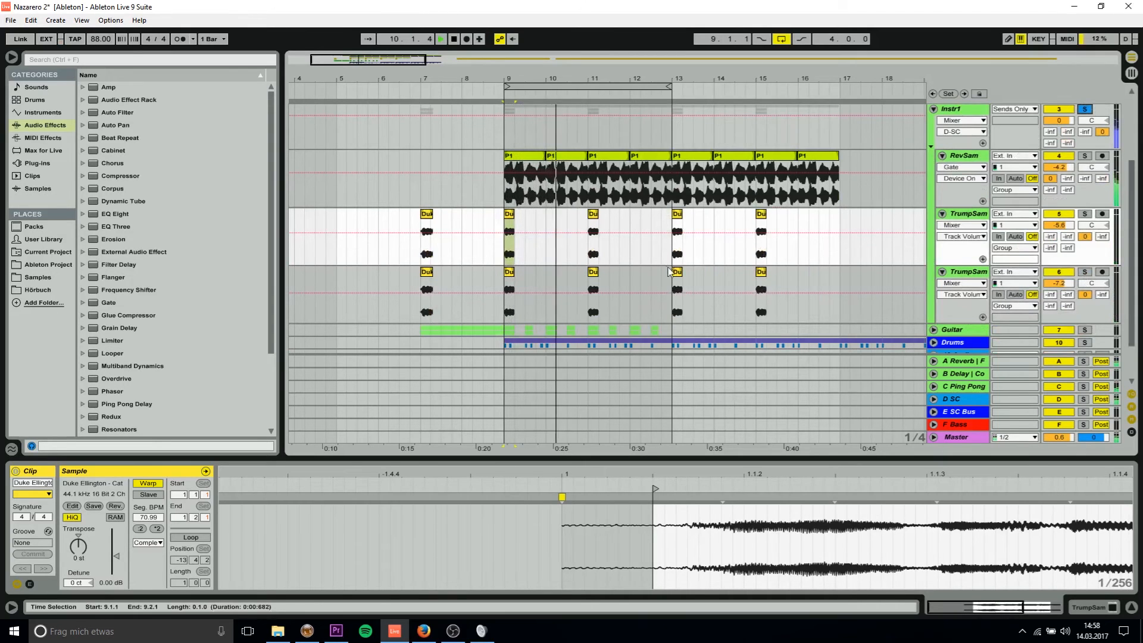
scroll(718, 278, up, 4)
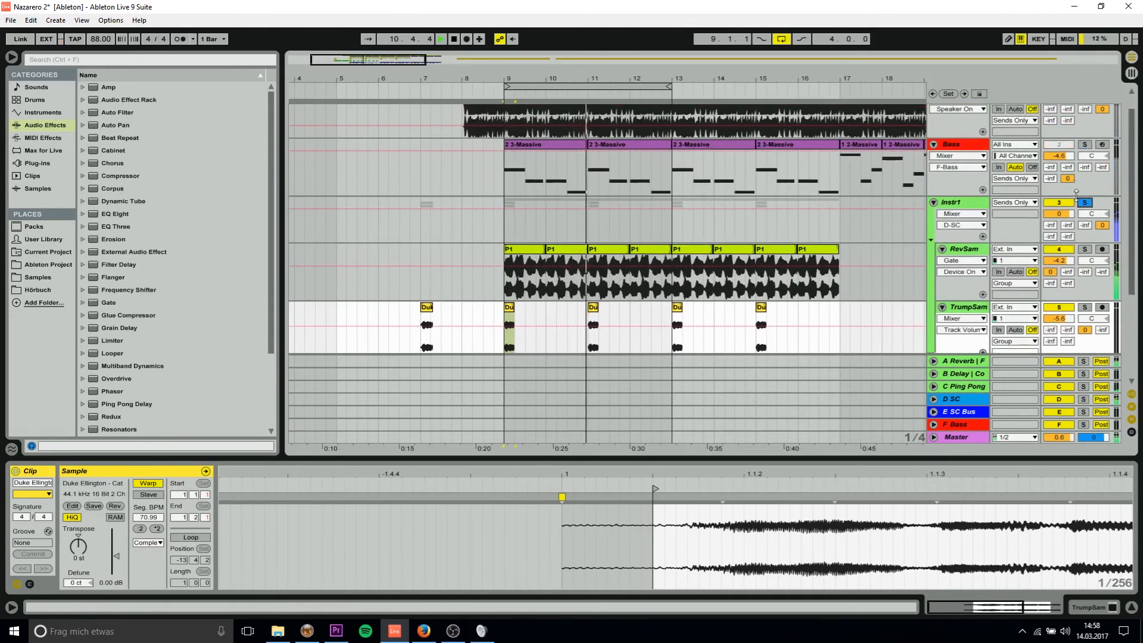
key(space)
click(1085, 203)
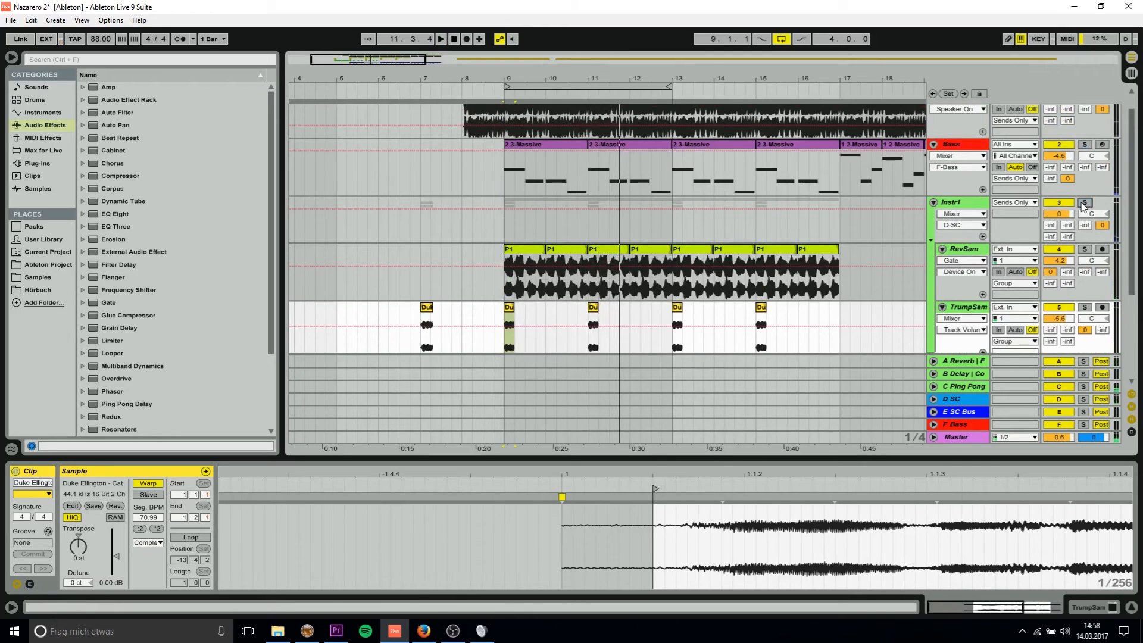
Step: Solo the Sample track and play the arrangement
scroll(1077, 208, up, 1)
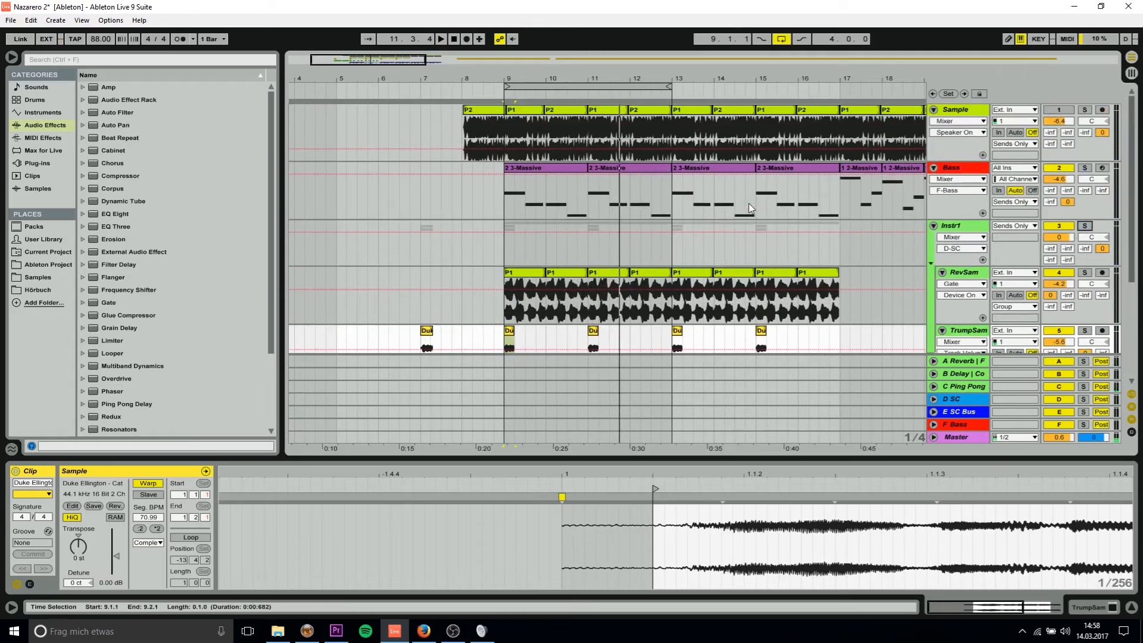
click(1085, 110)
key(space)
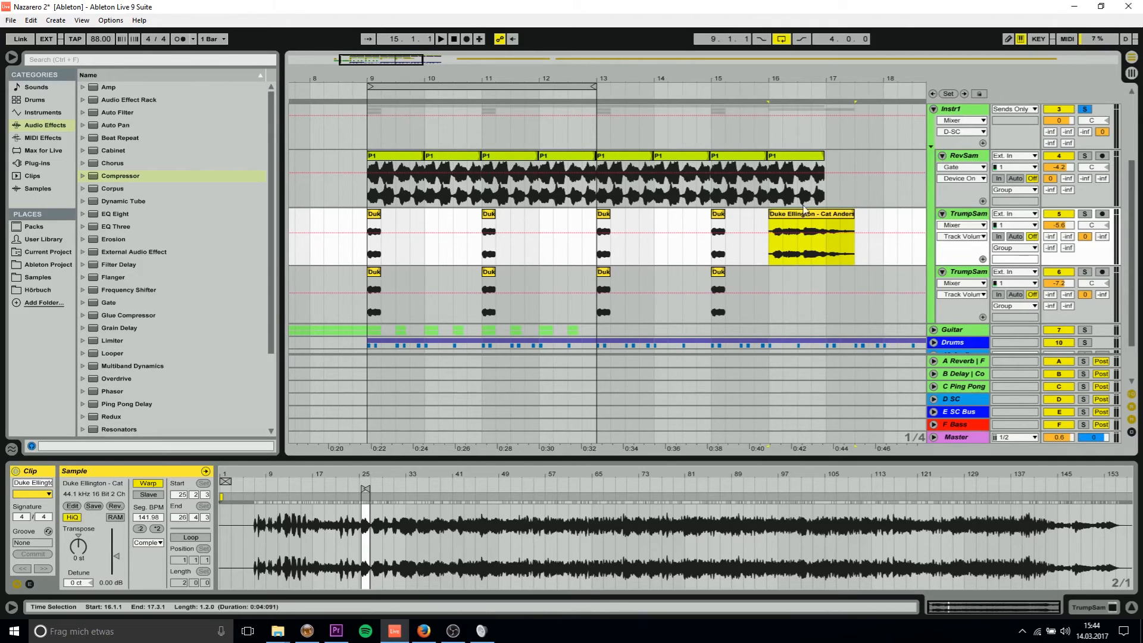
Step: Move the Duke Ellington clip at bar 16 of TrumpSam to bar 17 and trim its end to 17.3.1
drag(810, 213, 867, 214)
scroll(1016, 256, up, 2)
key(space)
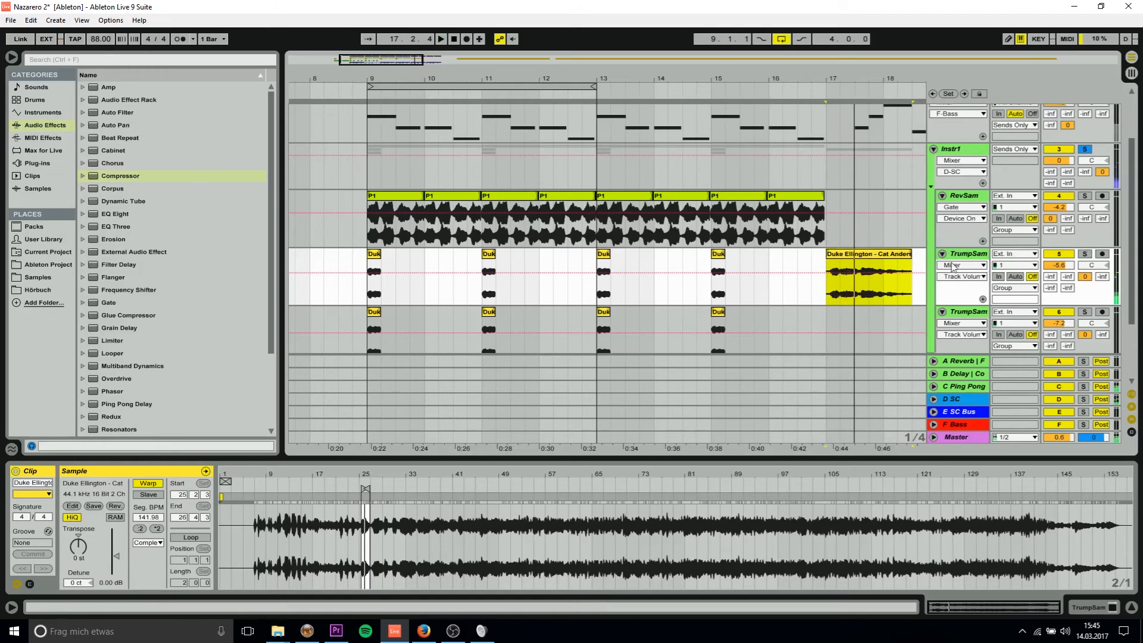
drag(911, 254, 862, 260)
mouse_move(857, 260)
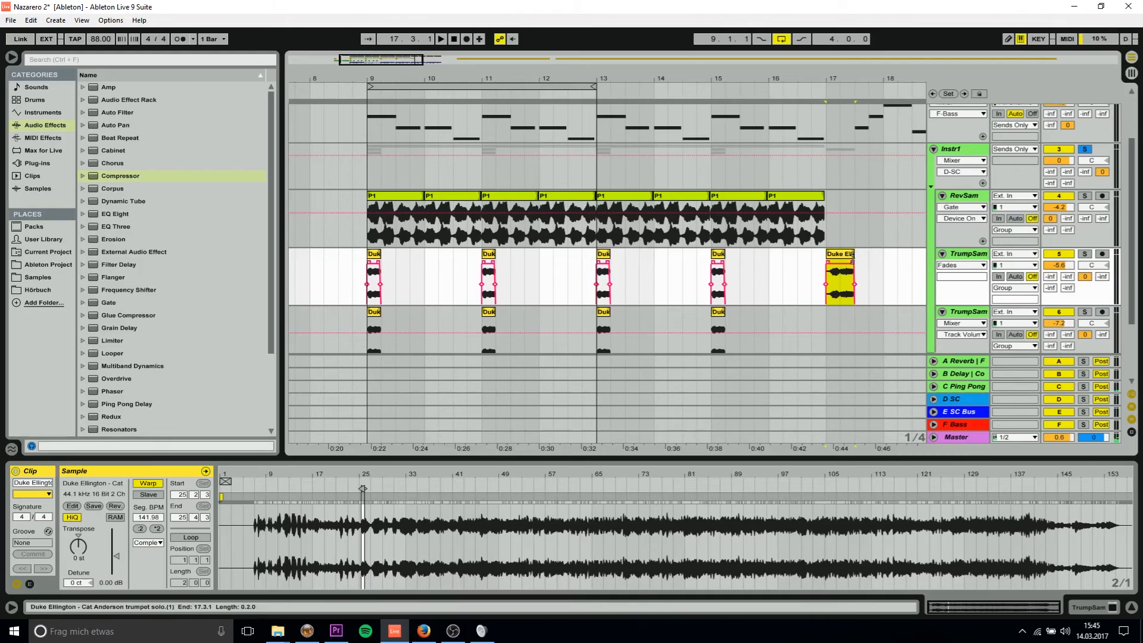
Step: Add a short fade-out to the end of the trumpet clip at bar 17 and play it
scroll(852, 133, up, 5)
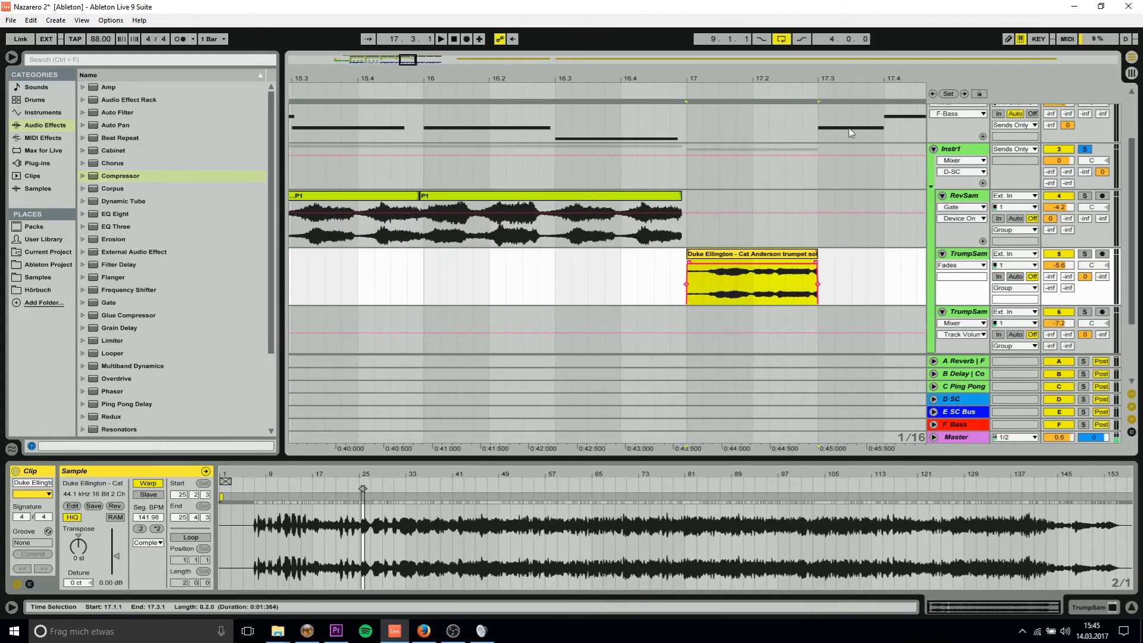
drag(811, 264, 808, 262)
drag(763, 84, 764, 77)
key(space)
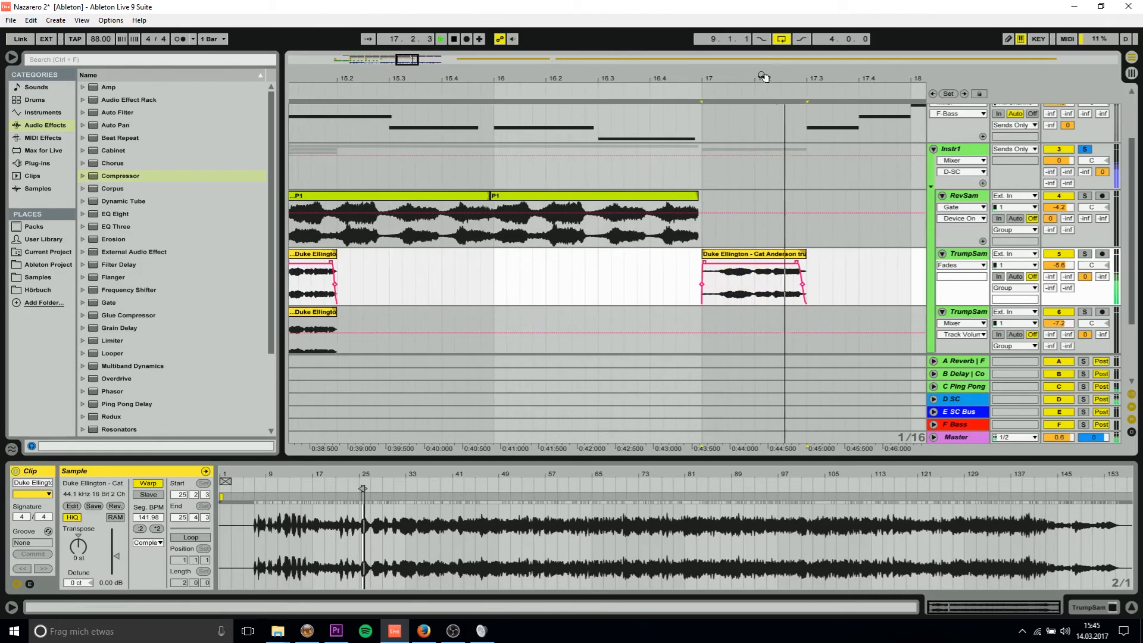
drag(764, 78, 764, 70)
key(space)
Step: Crop the bar 17 trumpet clip's sample to its trimmed region
click(369, 527)
right_click(364, 519)
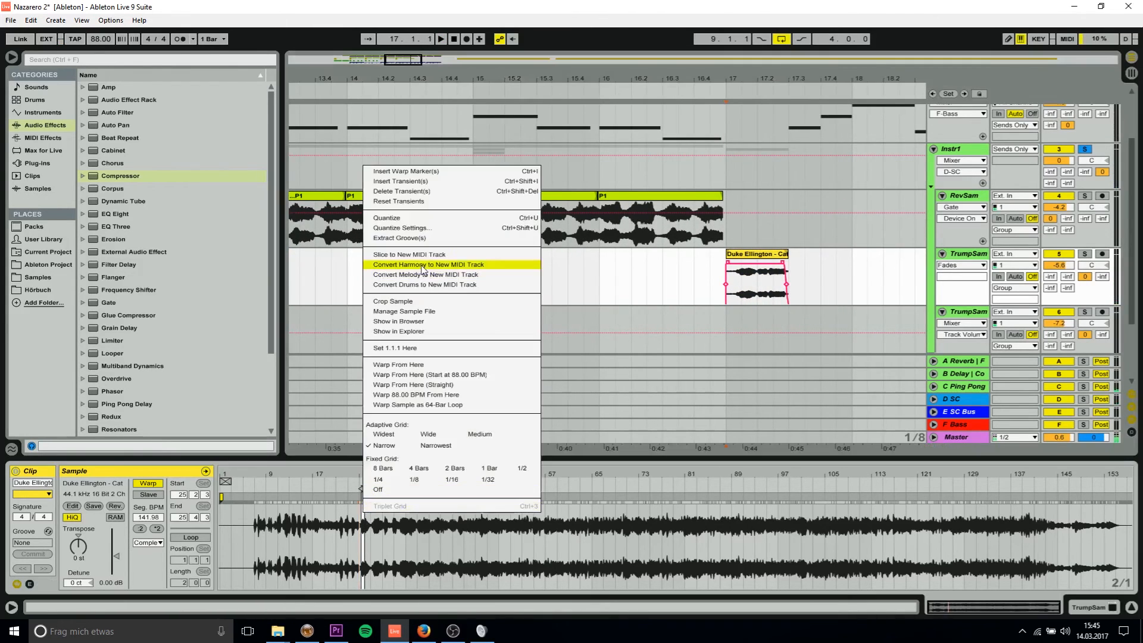
click(403, 306)
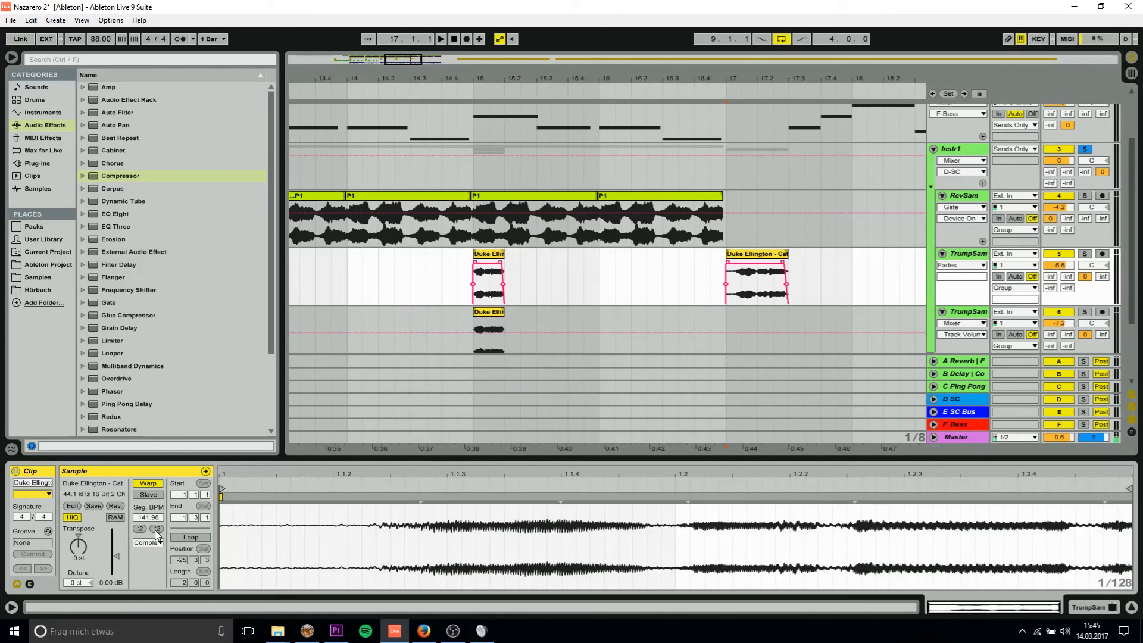
Step: Halve the cropped trumpet clip's segment tempo to 70.99 BPM and play it
click(156, 529)
click(141, 529)
click(141, 529)
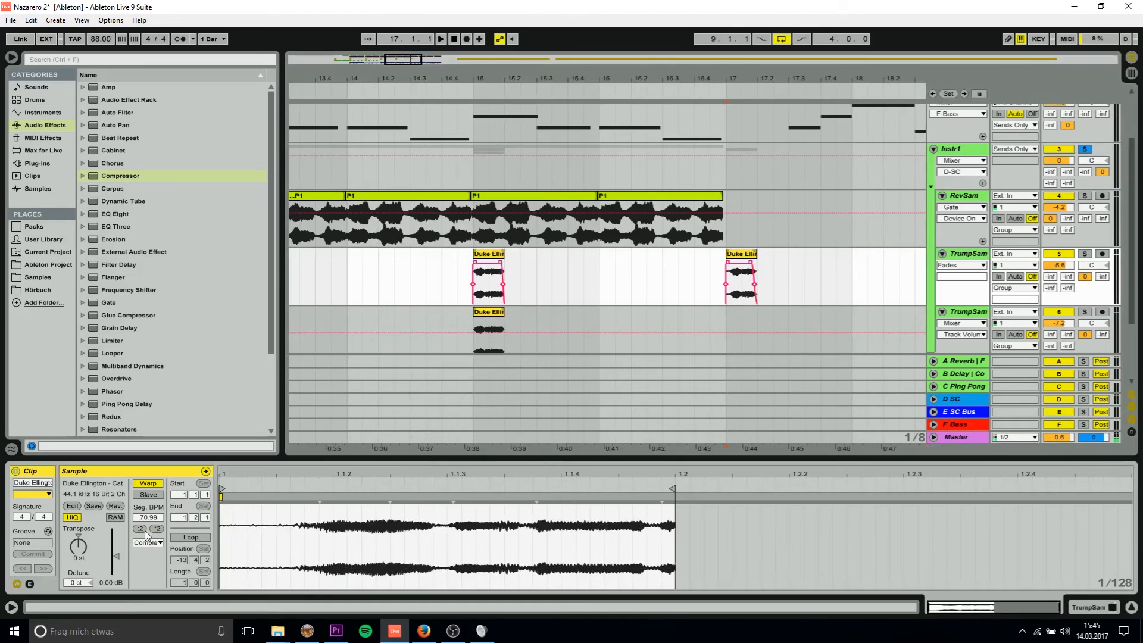
key(space)
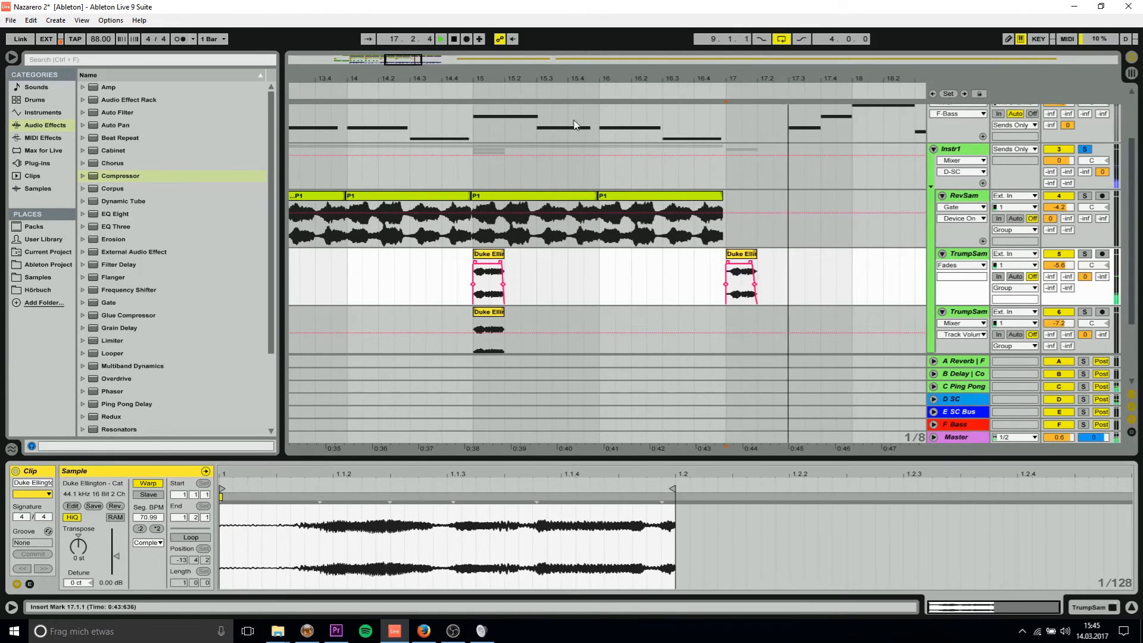
Step: Select the original trumpet clip at bar 9 on TrumpSam and play it within the soloed Instr1 group
key(minus)
key(minus)
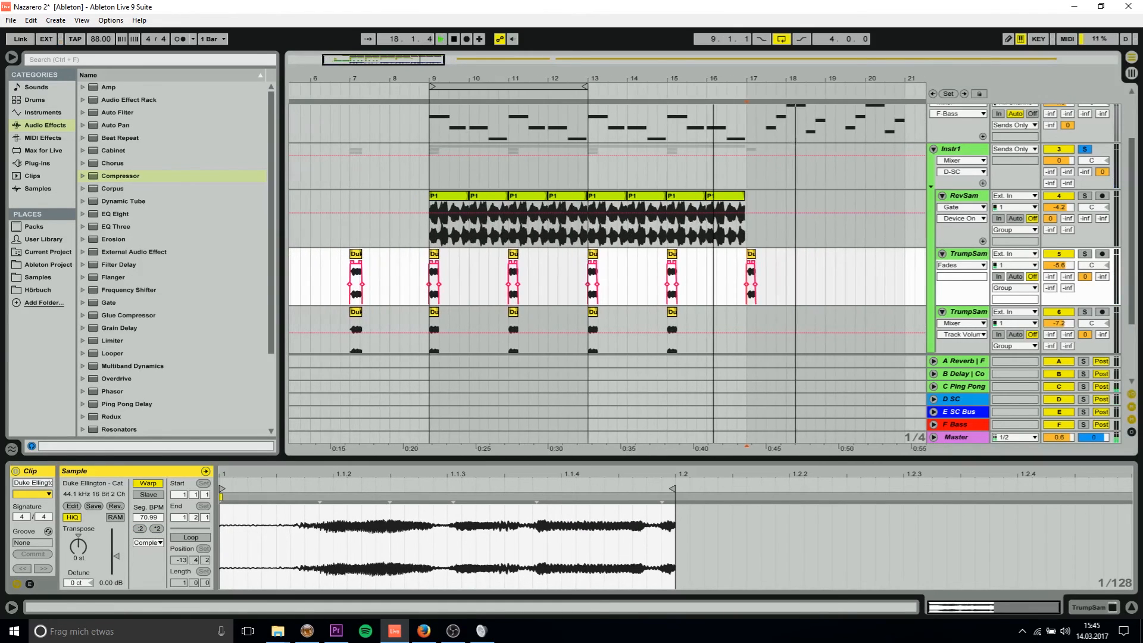
click(434, 275)
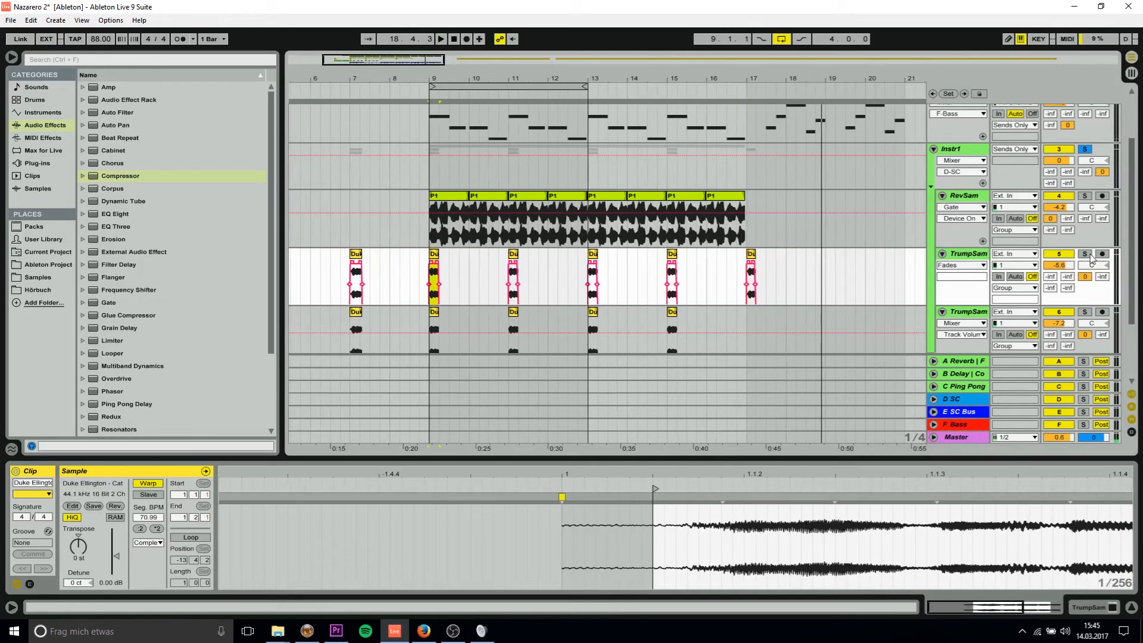
key(space)
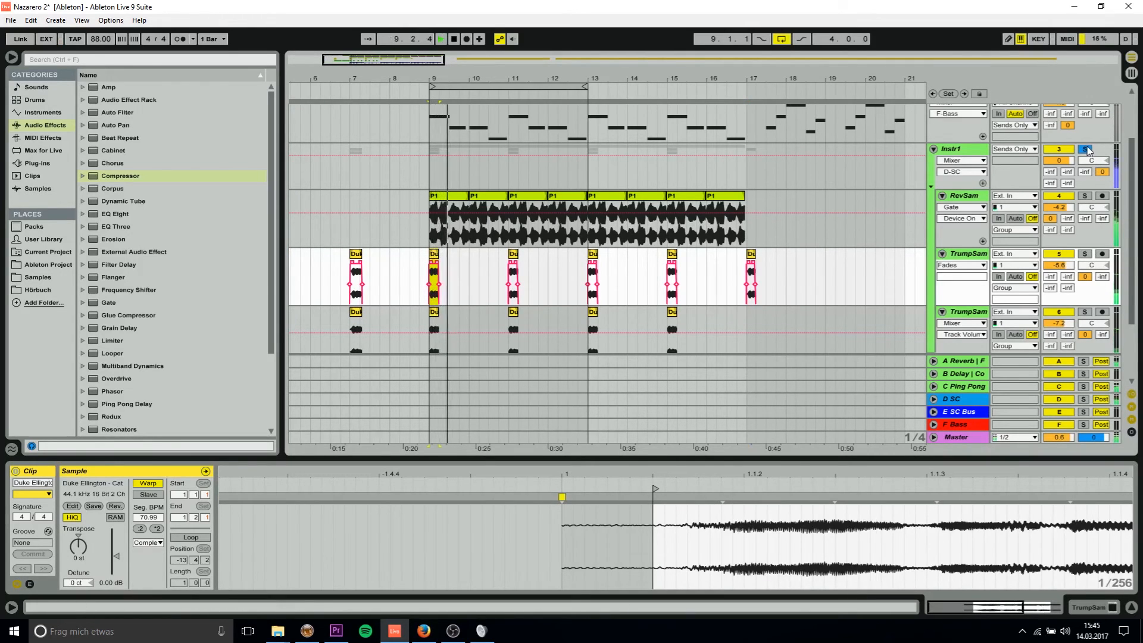
Step: Delete the example trumpet clip at bar 17 and turn off the Instr1 group's solo
click(751, 256)
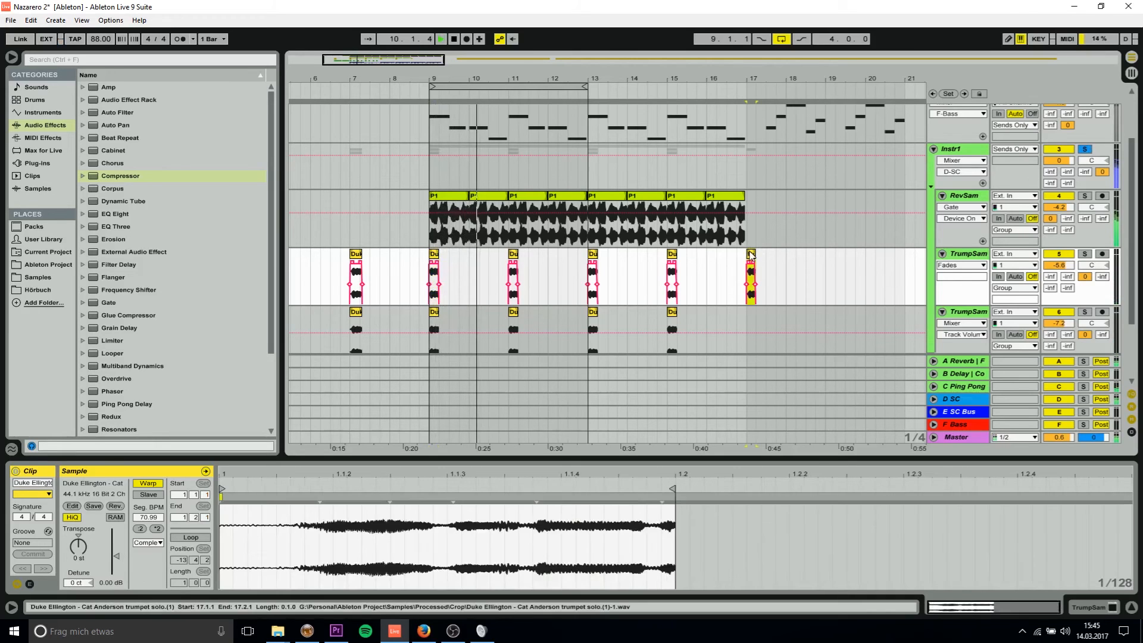
key(Delete)
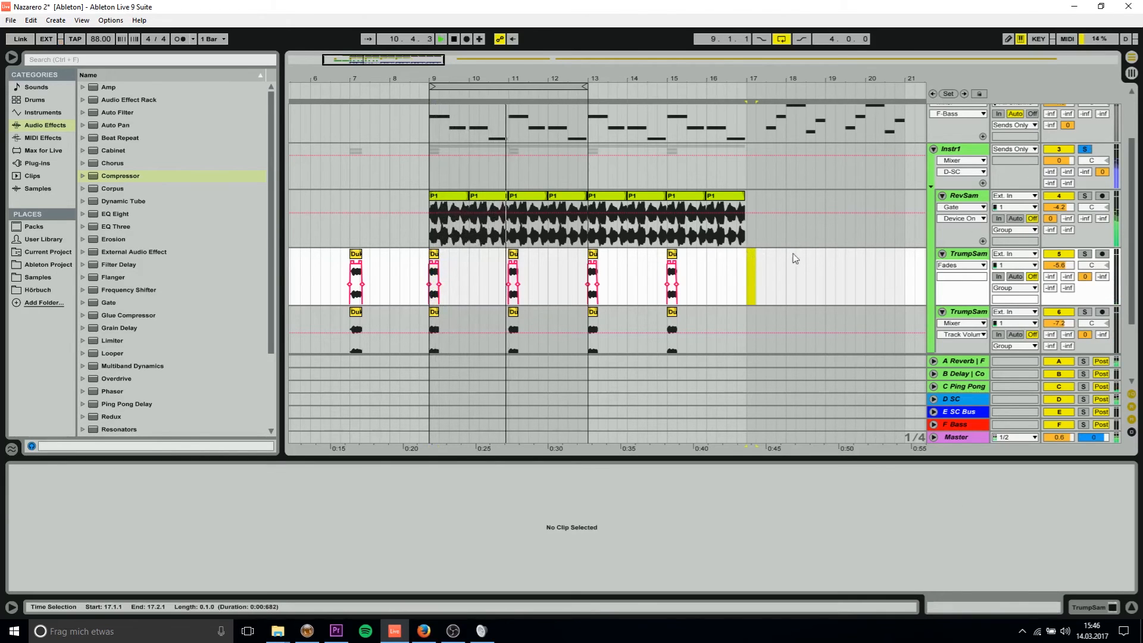
scroll(737, 288, down, 4)
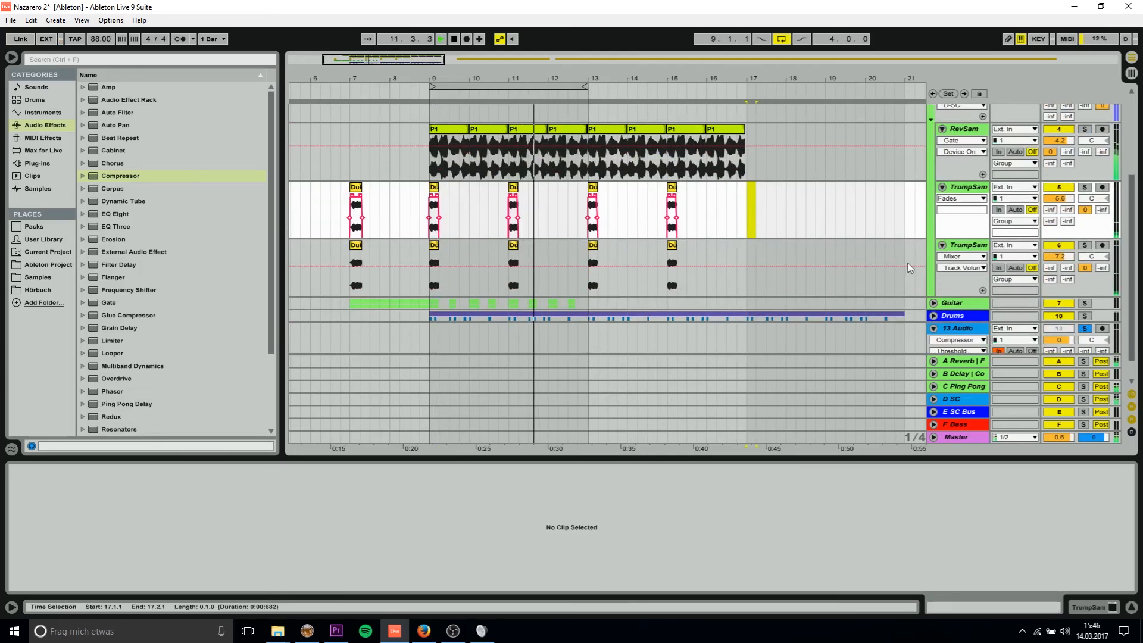
scroll(901, 266, up, 5)
click(1085, 177)
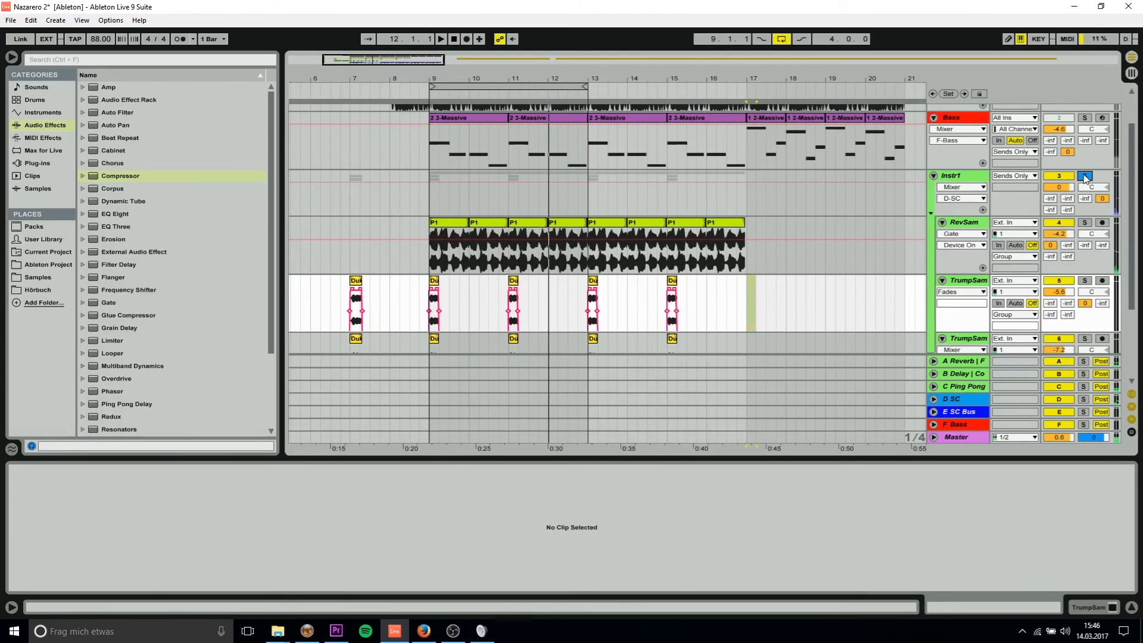
Step: Fold the Instr1 group and unfold the Guitar group to show its tracks
scroll(892, 241, down, 5)
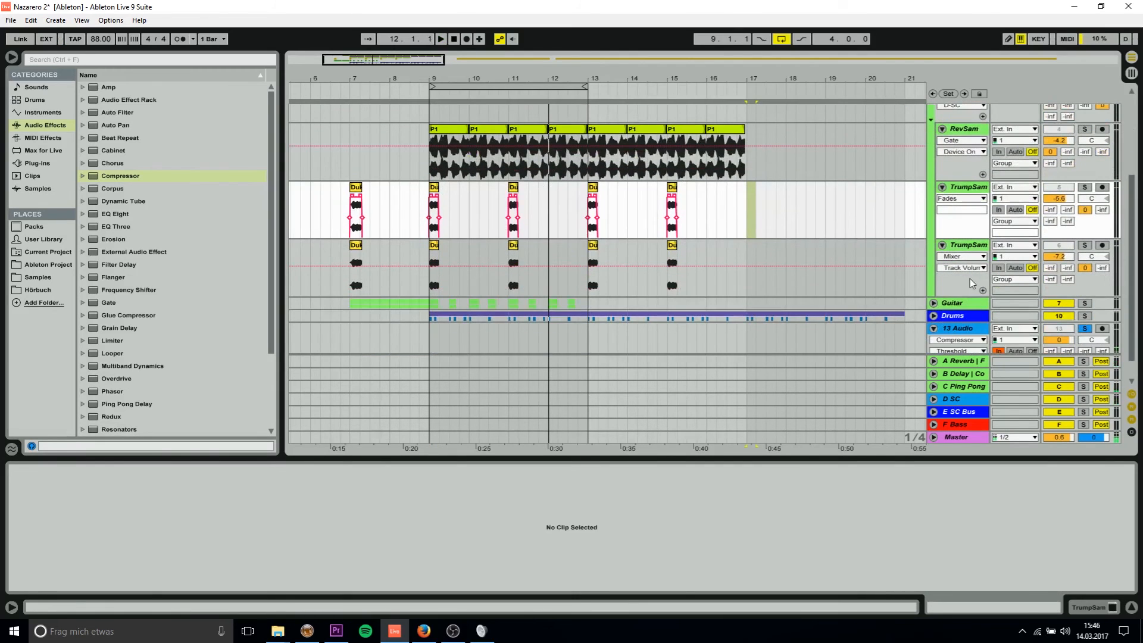
scroll(953, 307, up, 4)
click(934, 161)
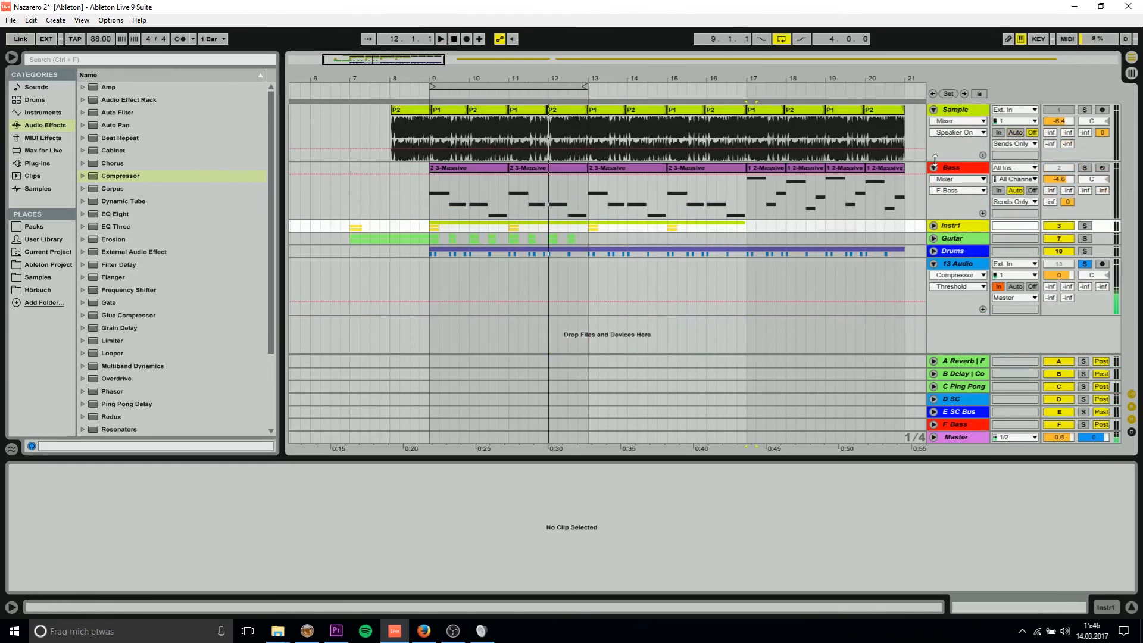
click(934, 238)
Step: Solo the 10 Audio track and play its C64 E Guitar 80bpm clip
click(1085, 276)
key(space)
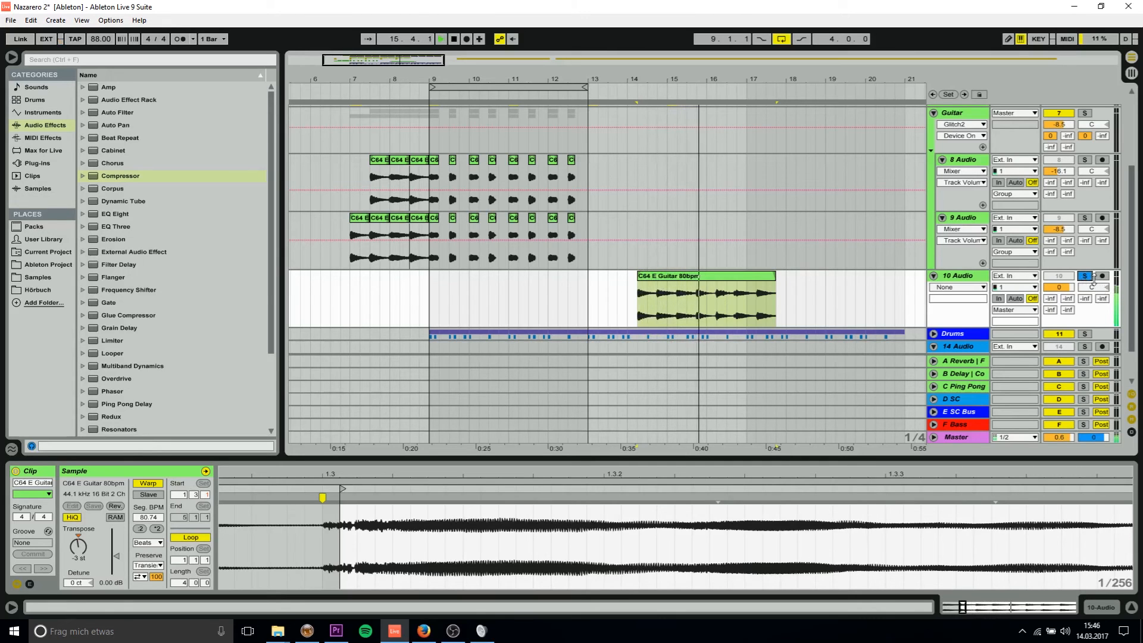
Step: Select the trumpet clip at bar 9 on each TrumpSam track, ending with the second track's Duke Ellington clip
click(933, 346)
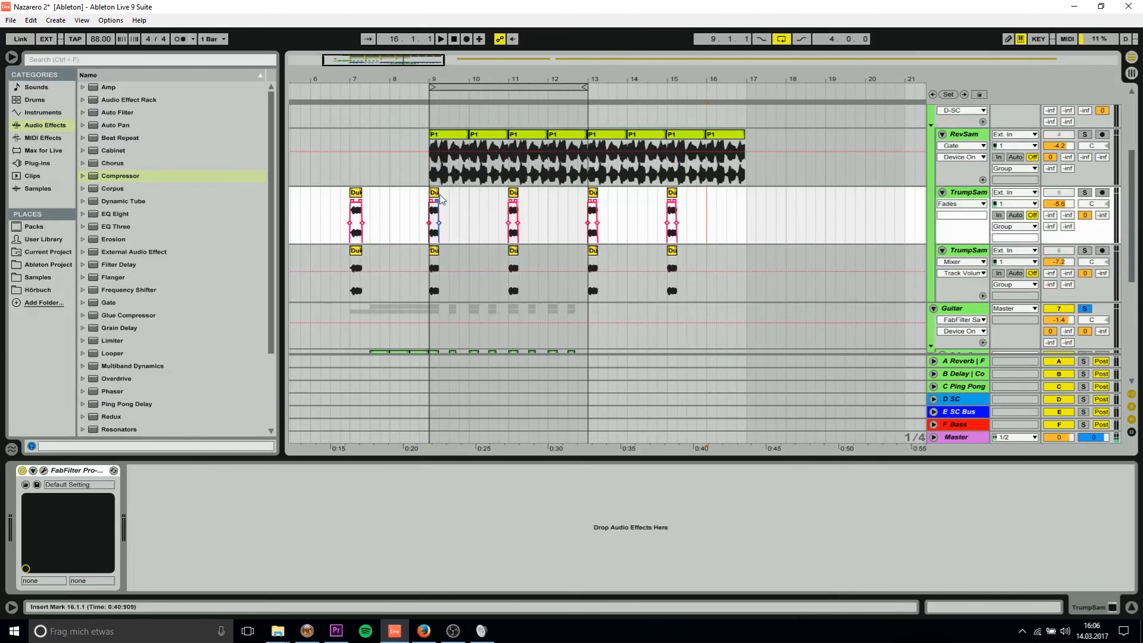
click(440, 198)
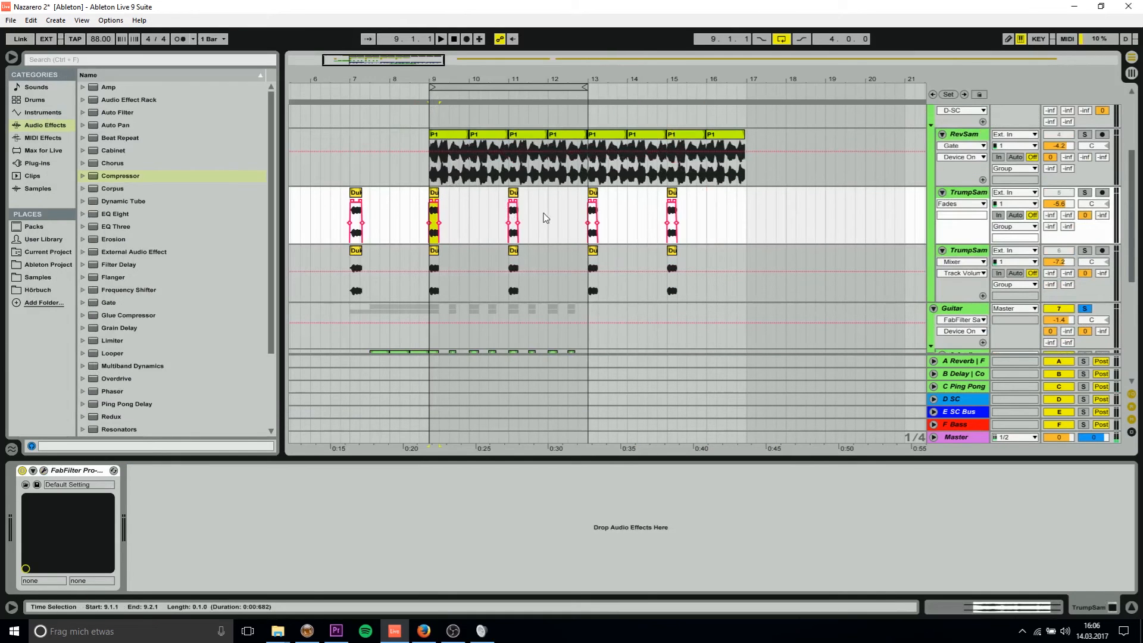
scroll(1108, 214, up, 1)
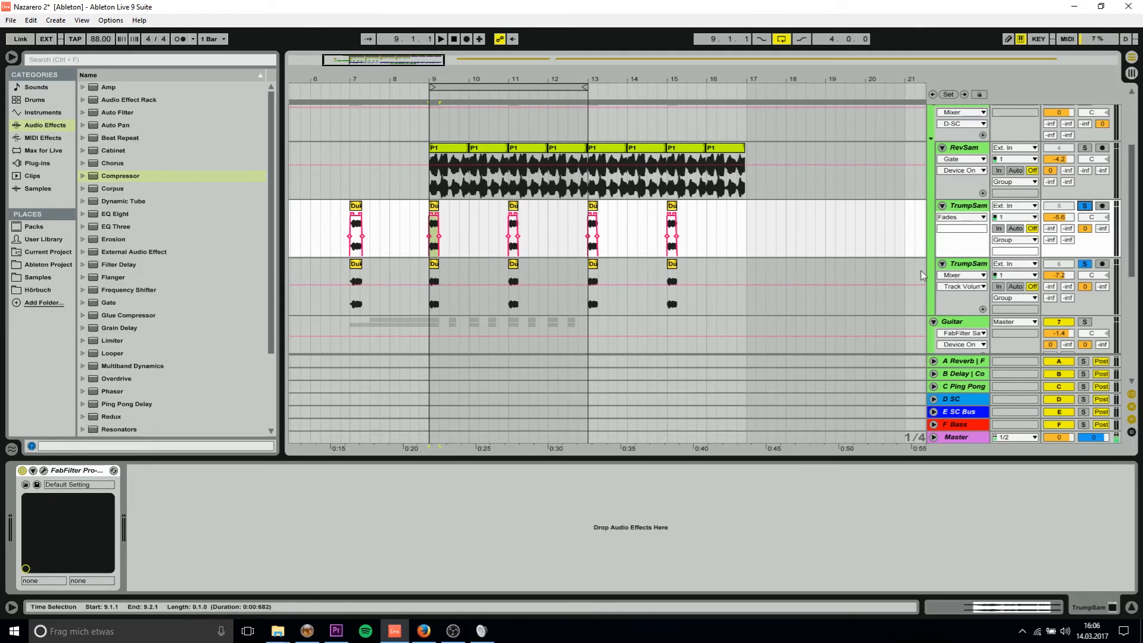
click(434, 265)
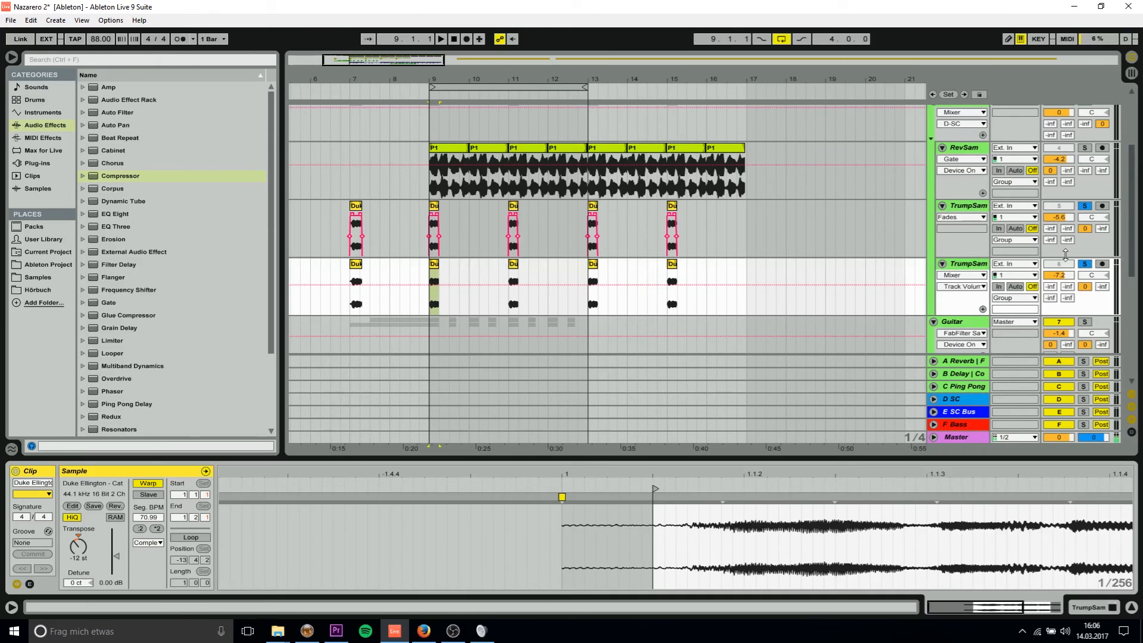
Step: Select the guitar clip at bar 9 on 8 Audio and play the two soloed guitar tracks
key(Down)
key(Down)
key(space)
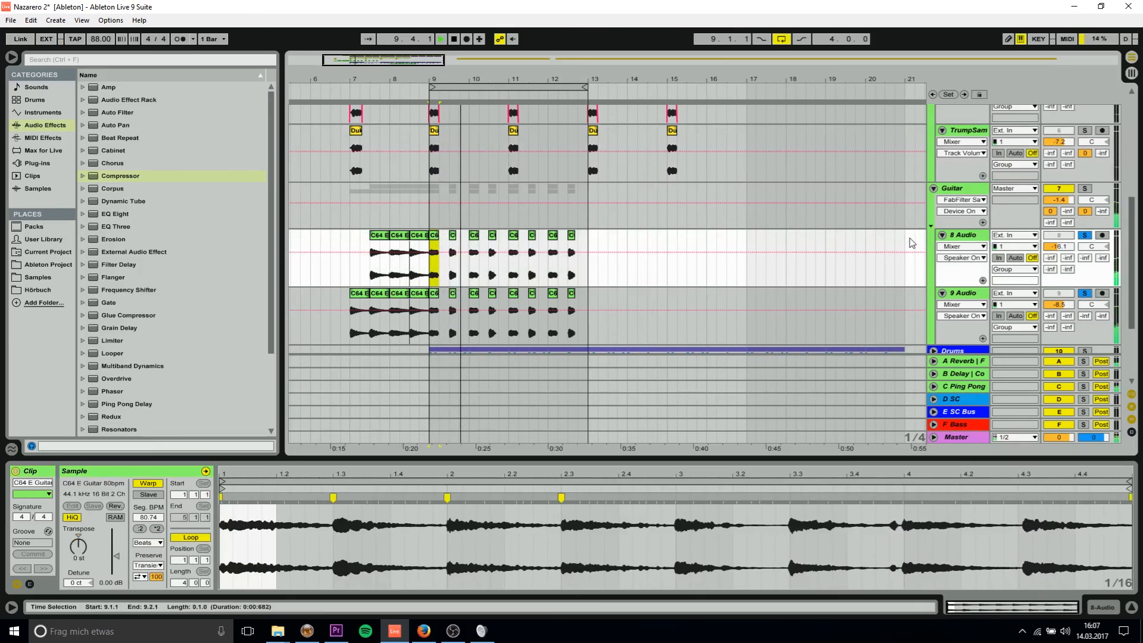
Step: Select the Guitar group and switch off the A Reverb, B Delay and C Ping Pong return tracks
click(978, 192)
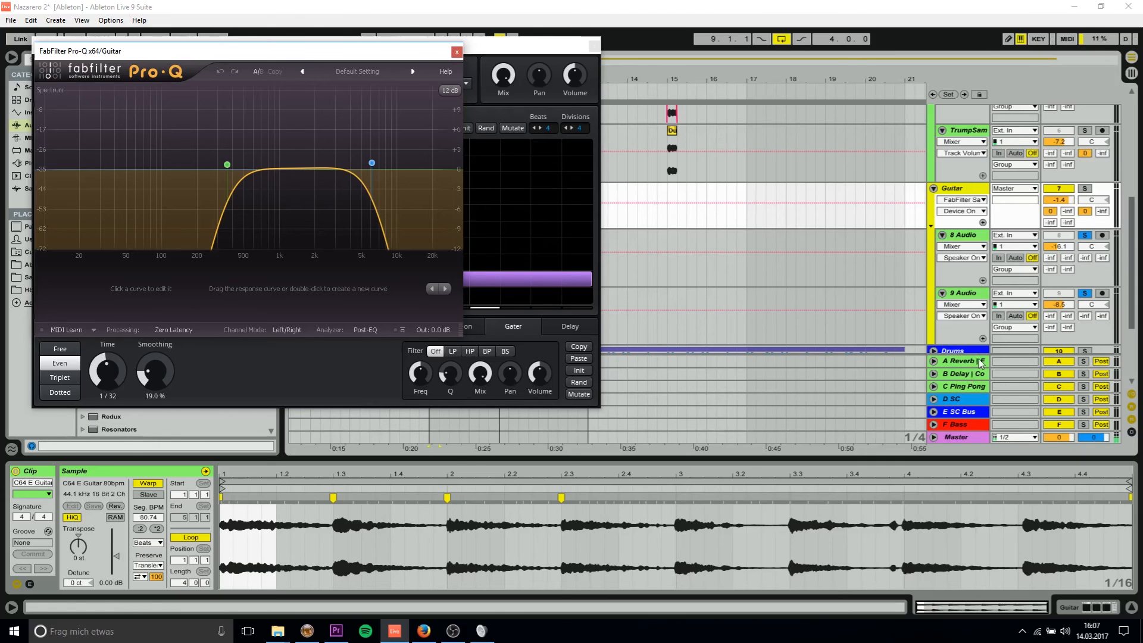
click(969, 191)
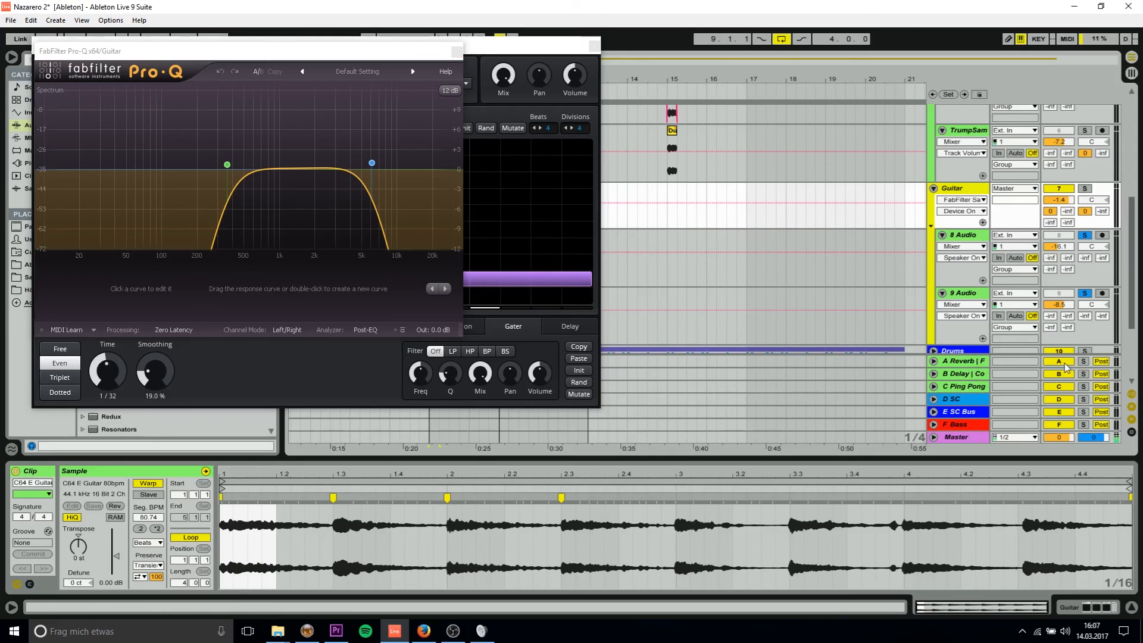
key(Tab)
key(Tab)
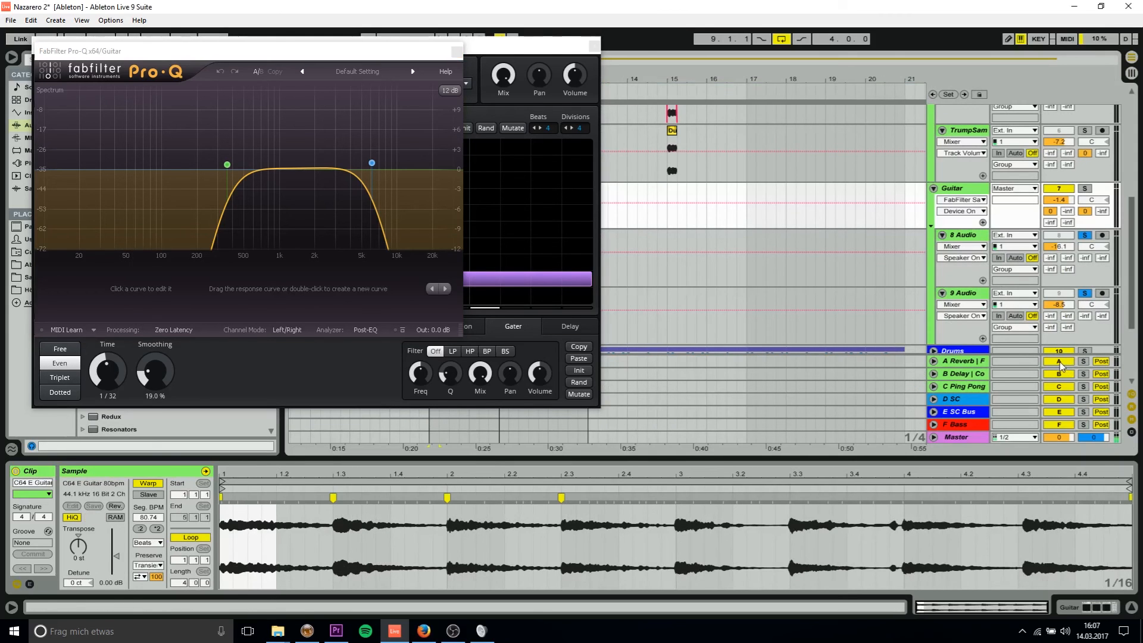
click(1060, 362)
click(1062, 374)
click(1064, 387)
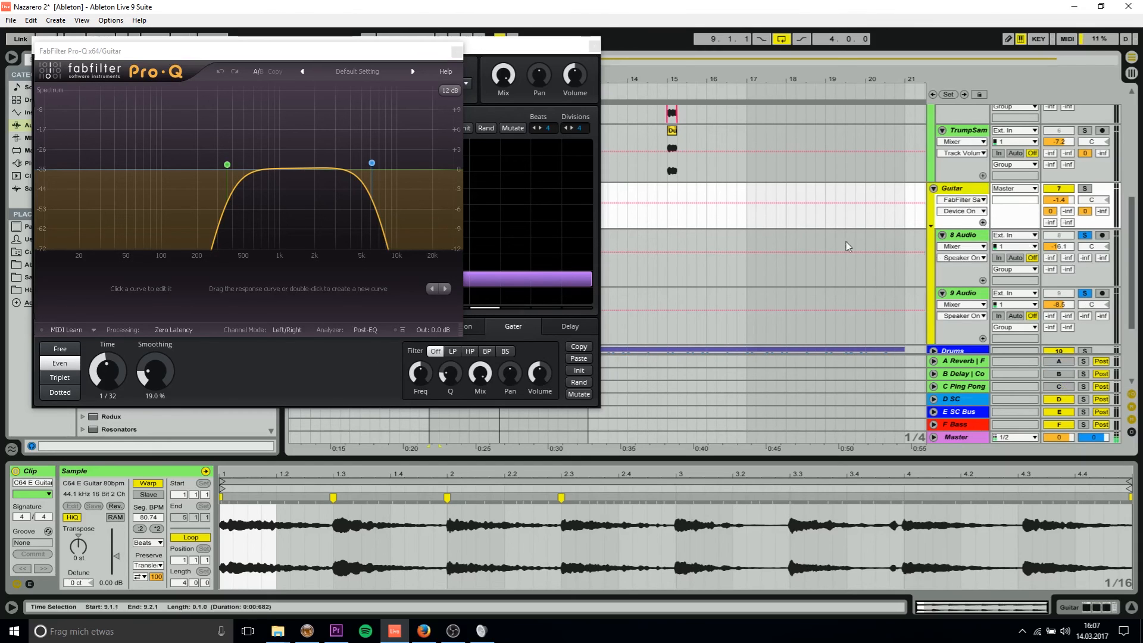
Step: Bypass the Glitch2, FabFilter Saturn and Utility devices on the Guitar group
click(959, 191)
click(22, 470)
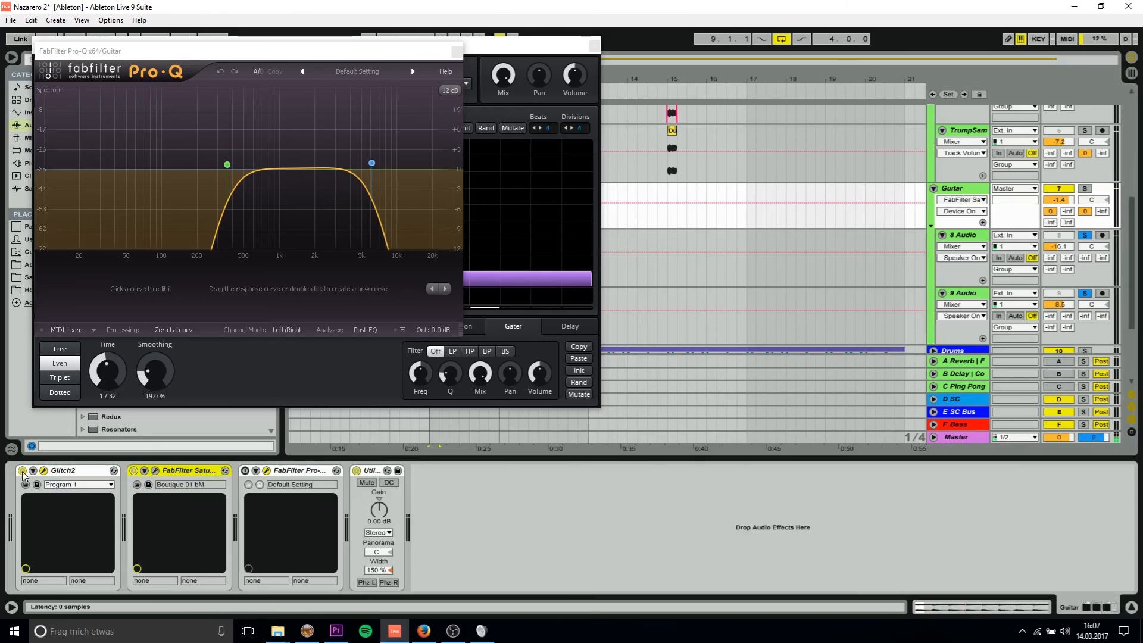
click(133, 470)
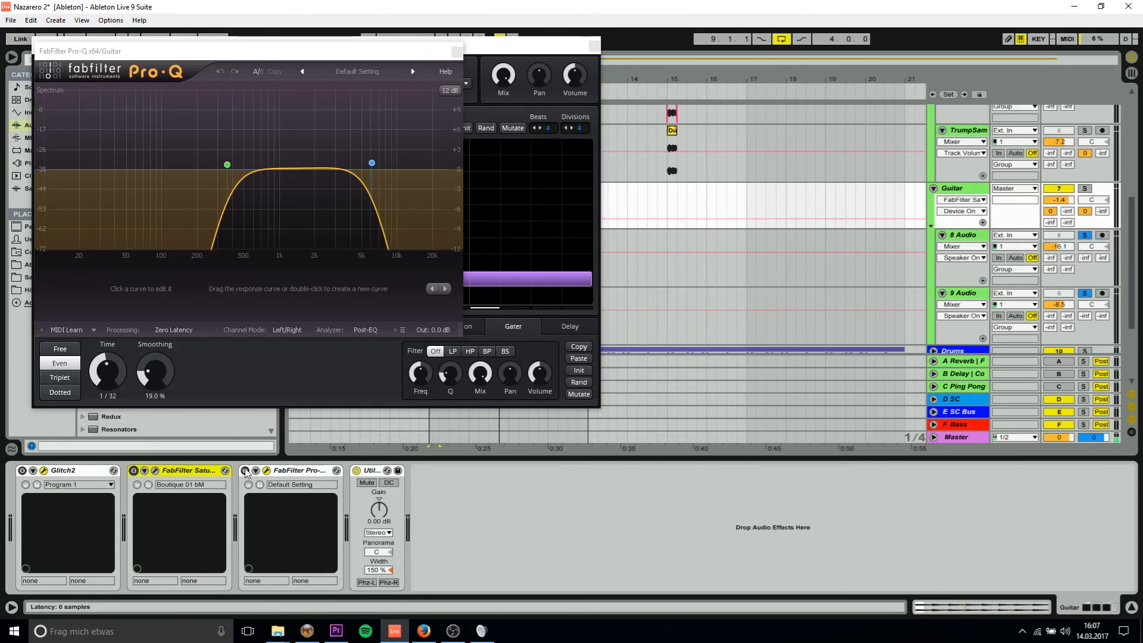
click(356, 471)
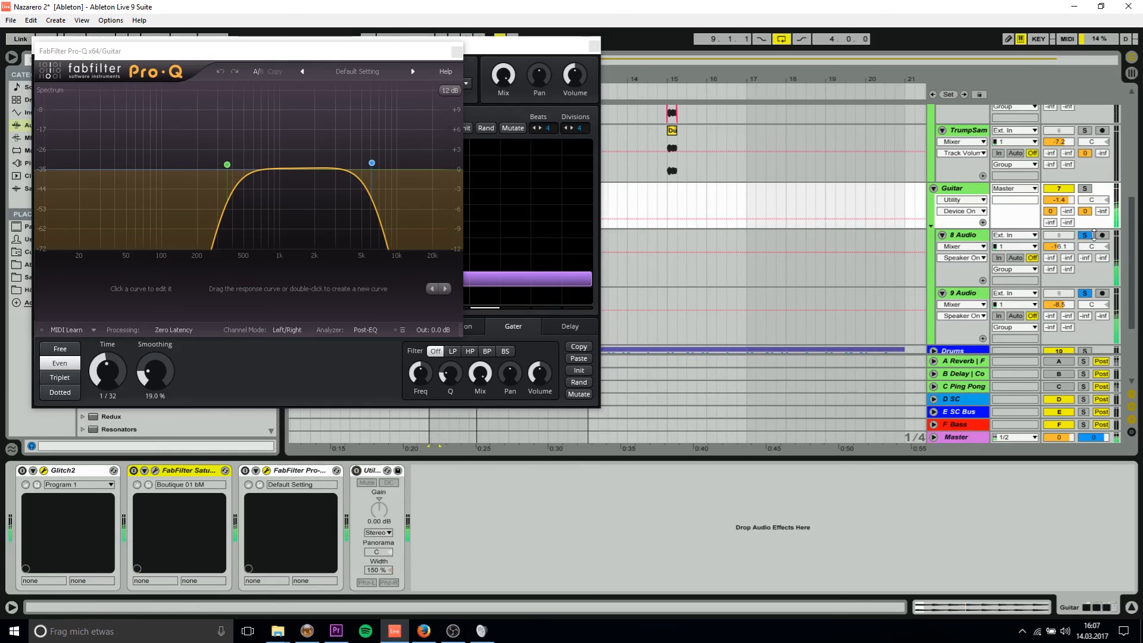
Step: Switch Glitch2 back on in the Guitar group's device chain and open its window to show the Gater effect
scroll(1033, 284, down, 5)
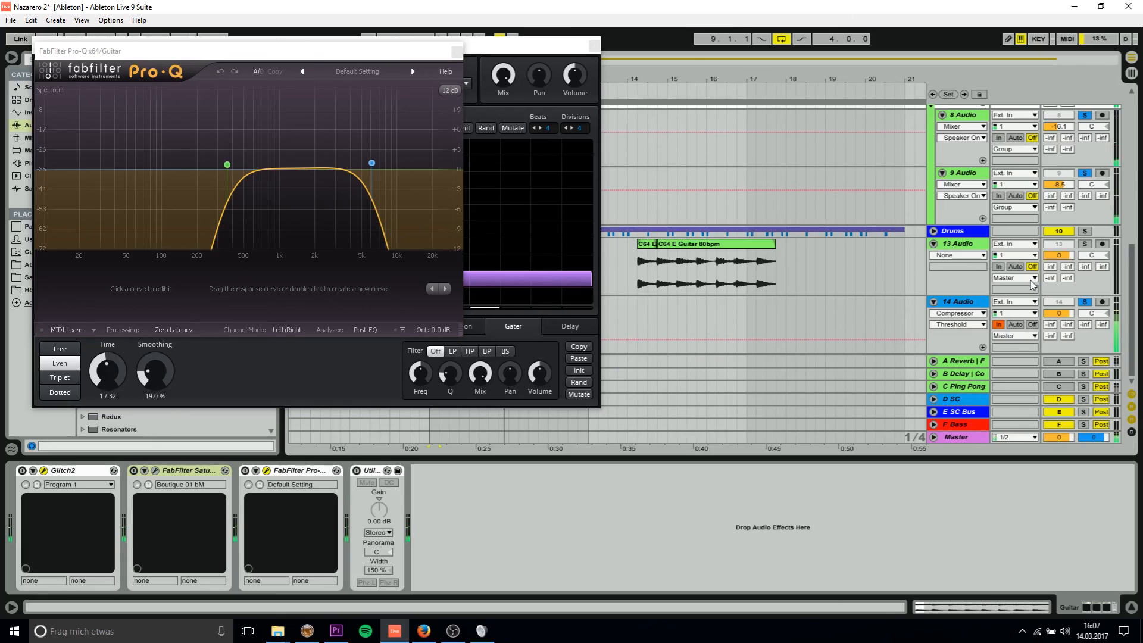
scroll(1033, 285, up, 6)
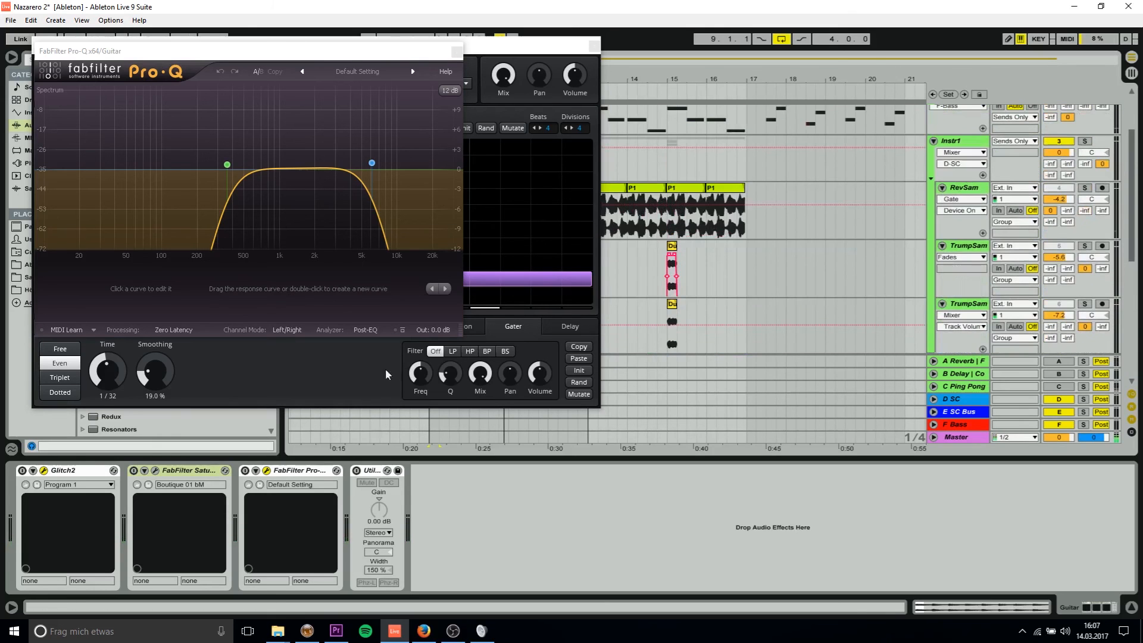
click(60, 472)
click(44, 471)
click(43, 471)
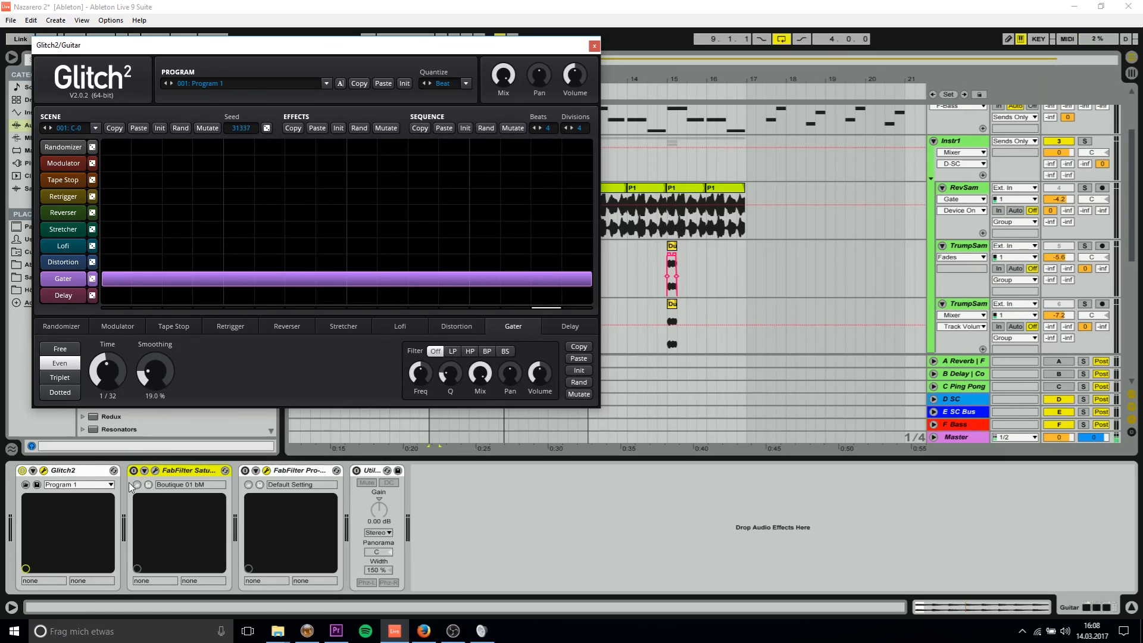
mouse_move(429, 388)
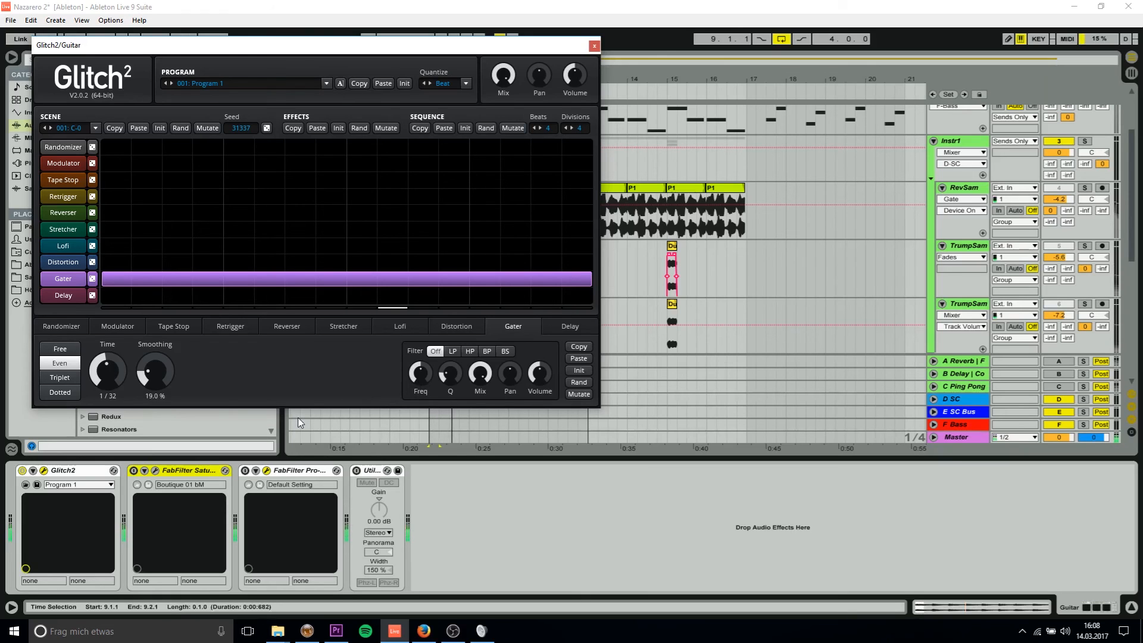
Step: Reactivate the A Reverb, B Delay and C Ping Pong return tracks and play the guitar through Glitch2
click(1069, 362)
click(1069, 374)
click(1071, 386)
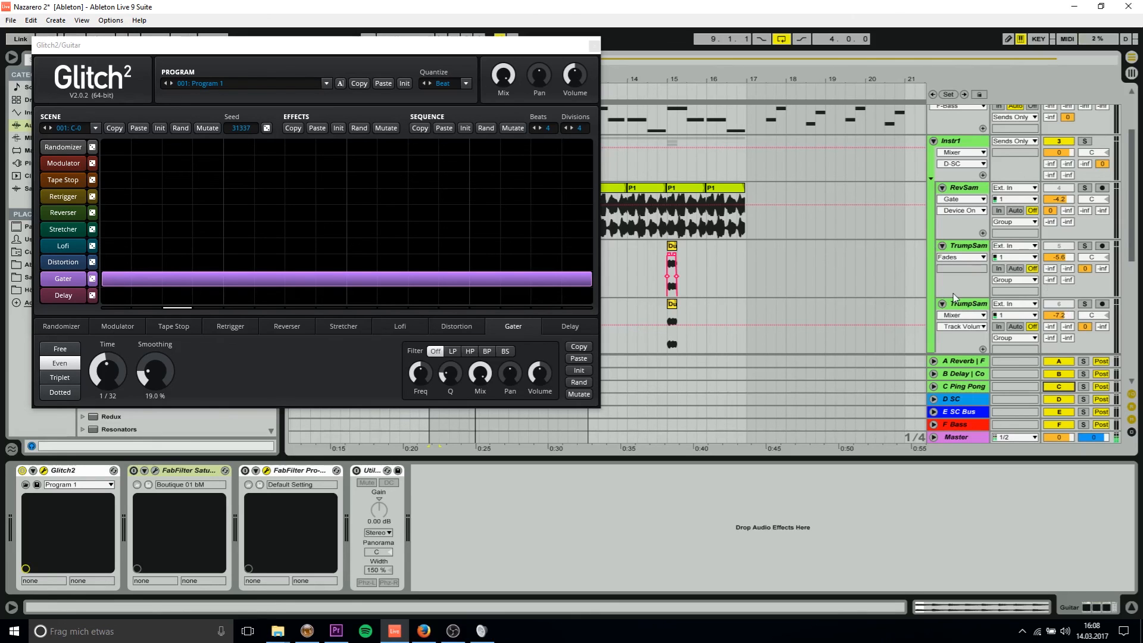
key(space)
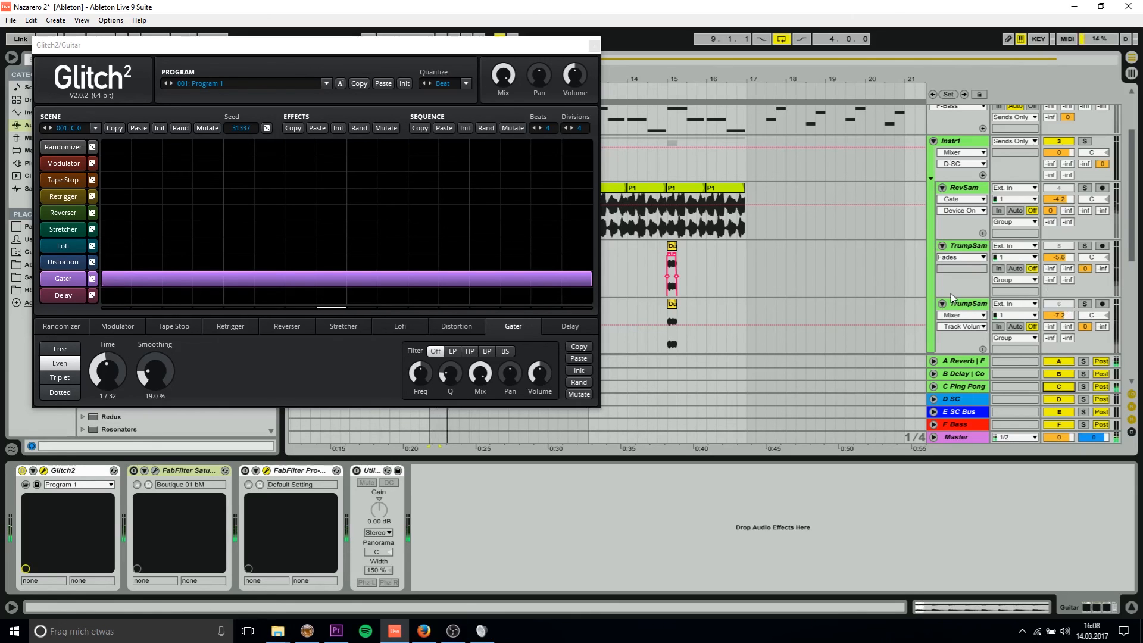
Step: Switch on FabFilter Saturn on the Guitar group, view its window, and close the Glitch2 window
scroll(956, 289, down, 2)
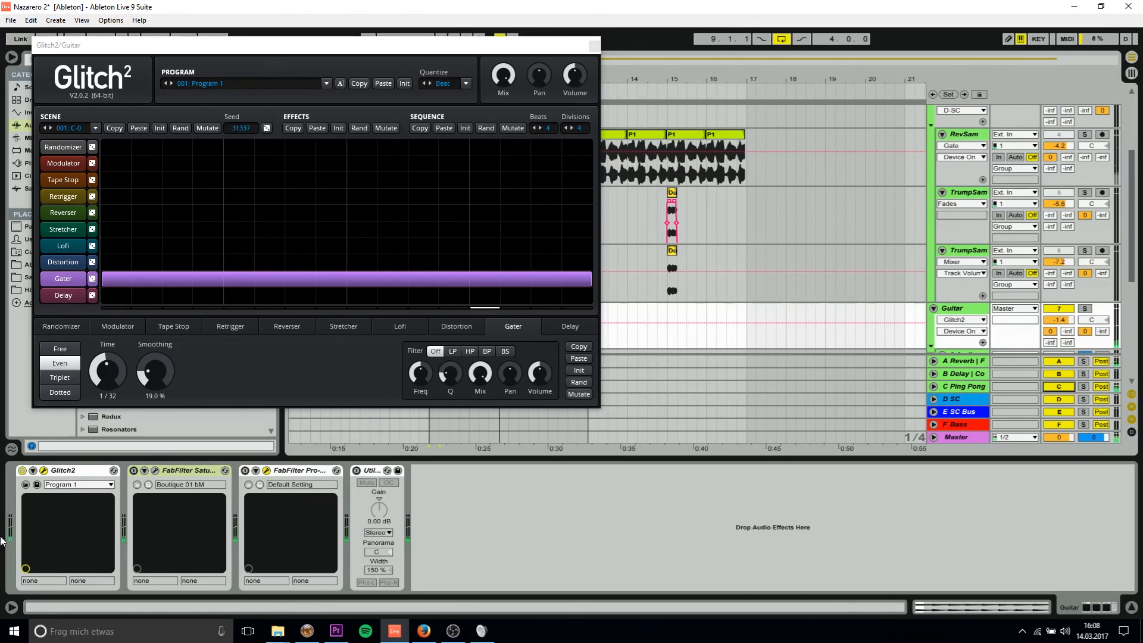
click(154, 474)
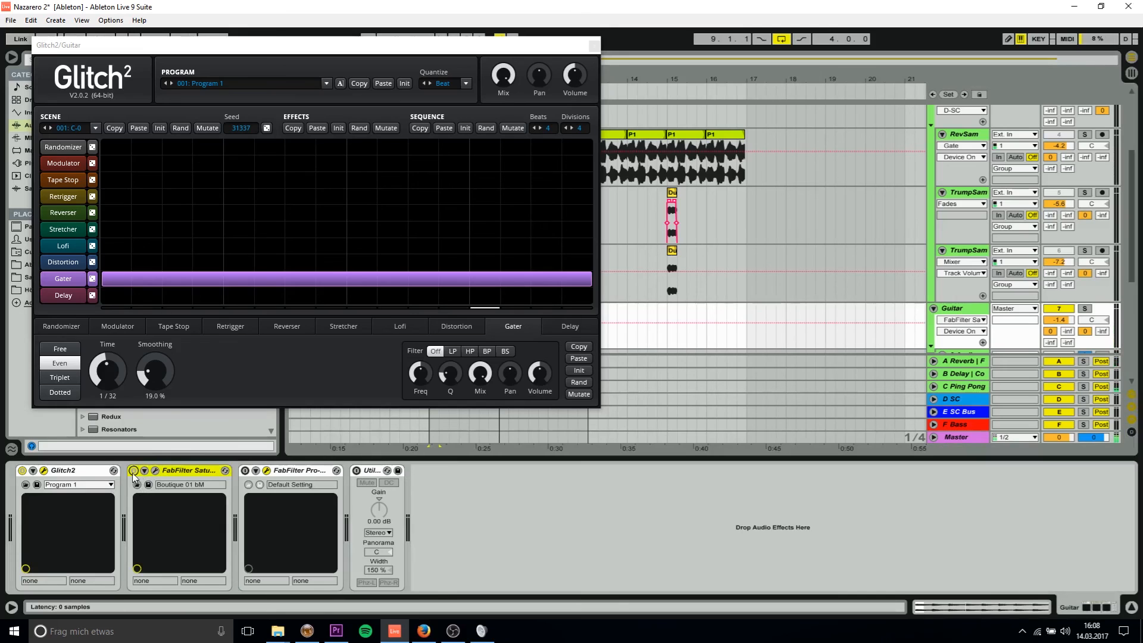
click(155, 472)
click(155, 471)
click(594, 46)
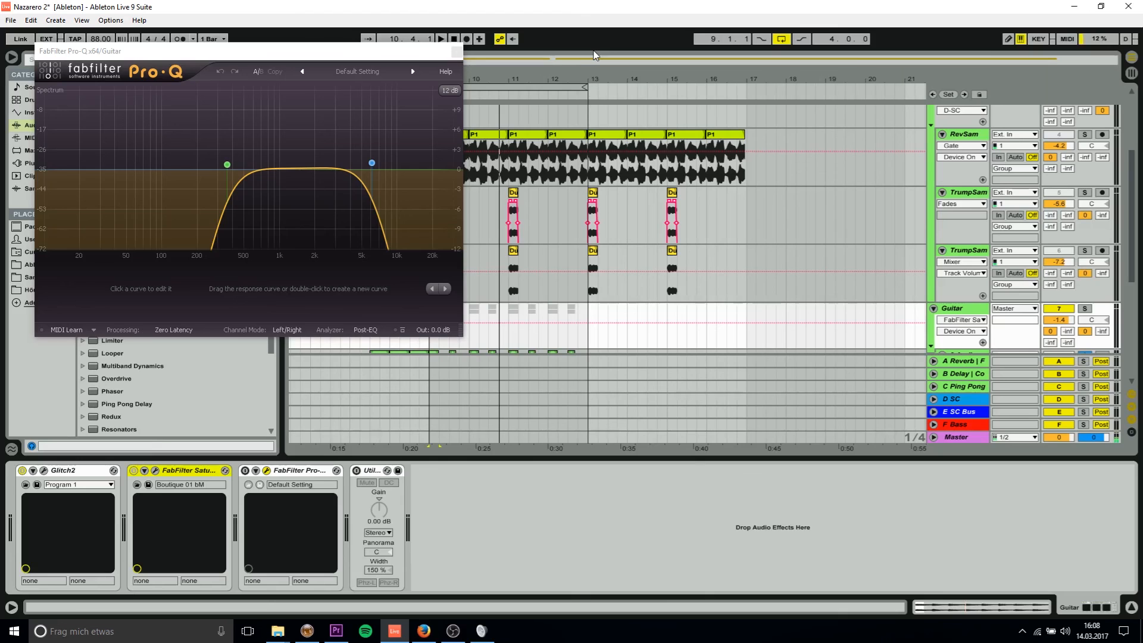
Step: Switch on FabFilter Pro-Q on the Guitar group, play from bar 9, and reactivate Utility
click(245, 471)
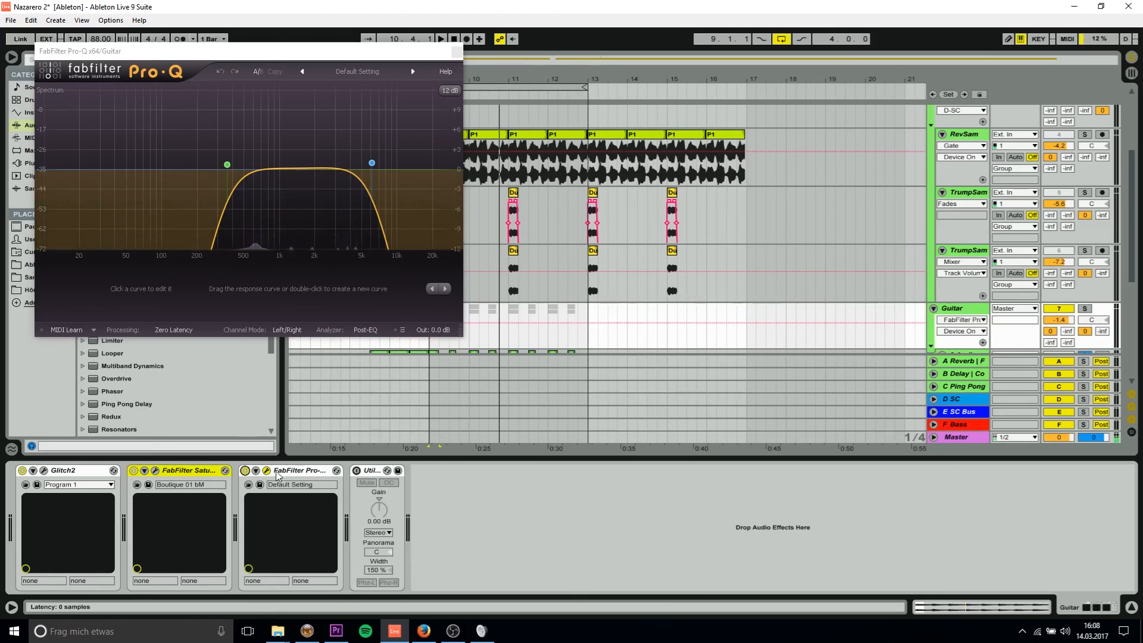
click(289, 472)
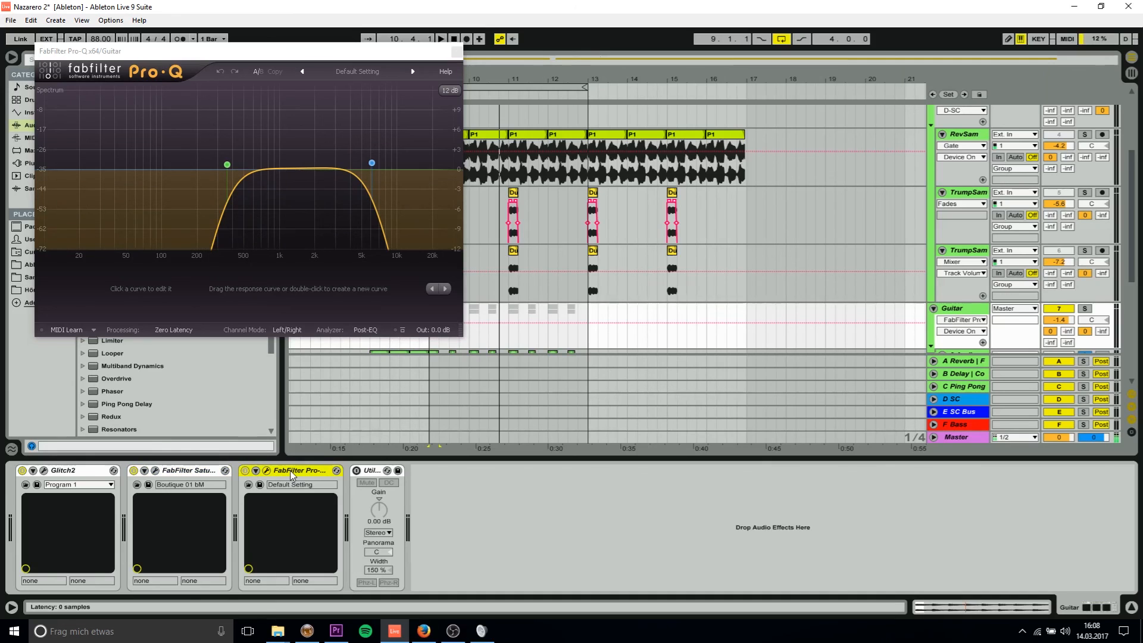
scroll(833, 316, down, 3)
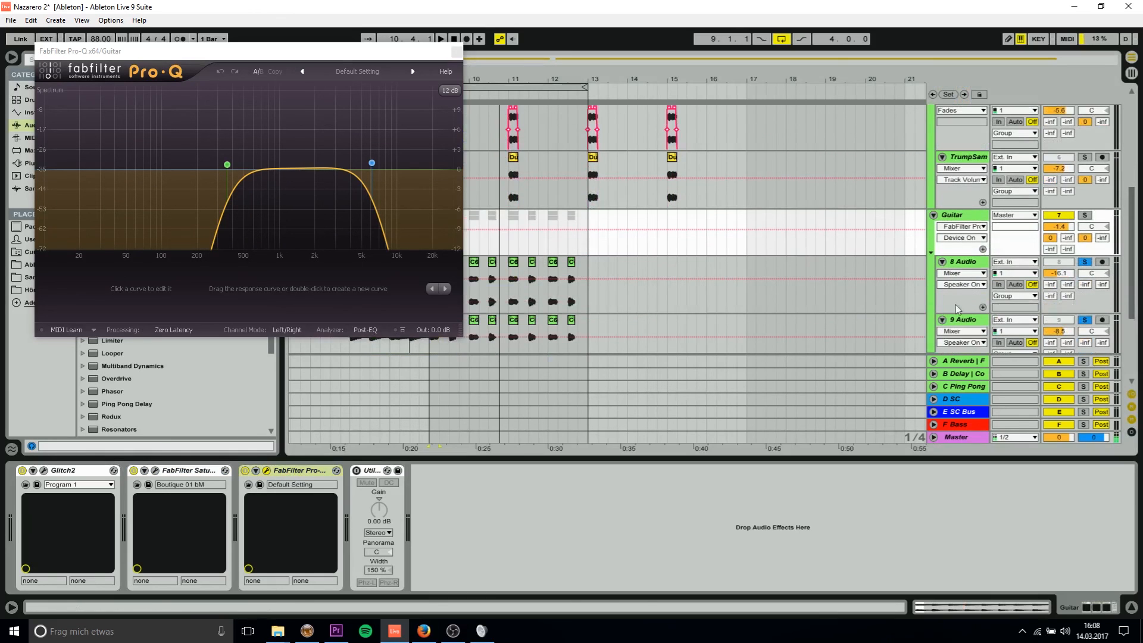
key(space)
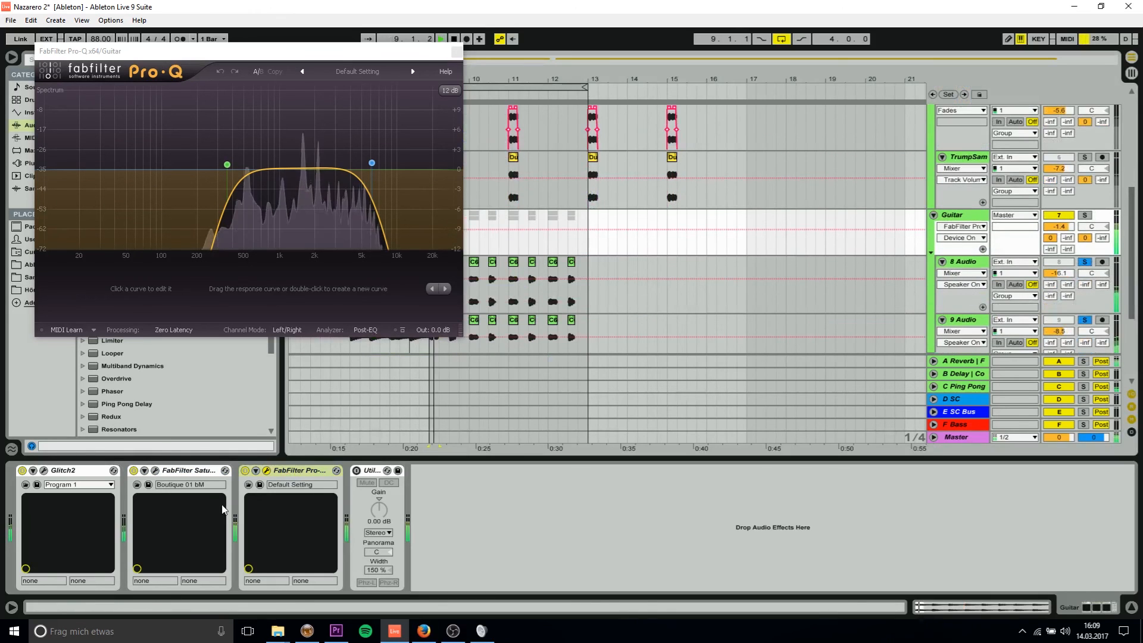
click(356, 470)
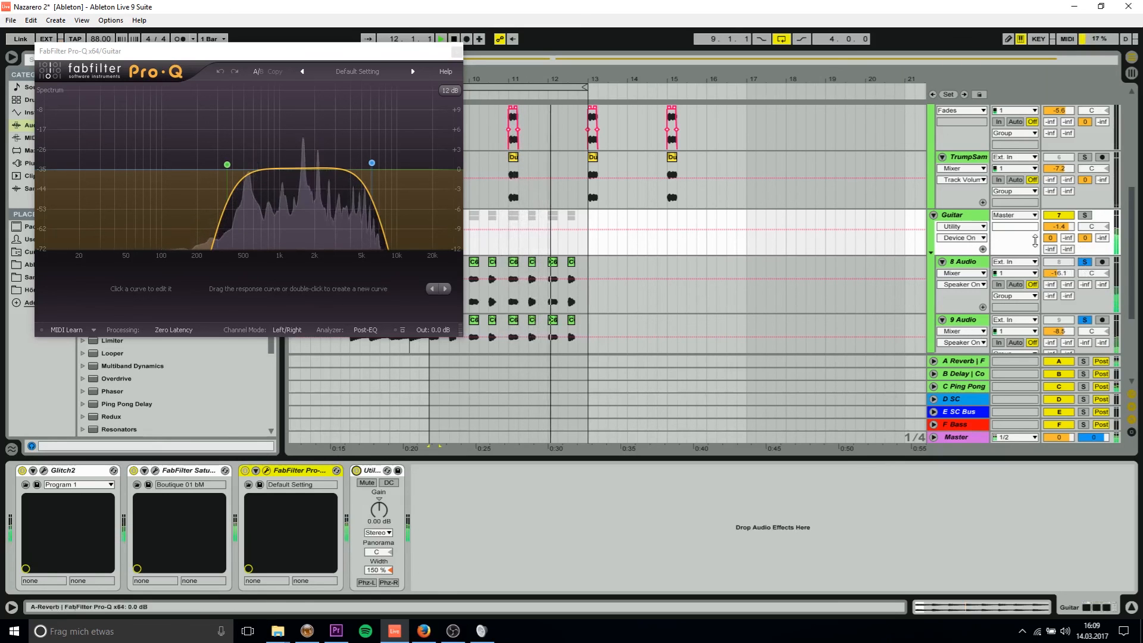
Step: Fold the Guitar group and hide the open plug-in windows
scroll(1012, 232, down, 3)
scroll(959, 202, up, 2)
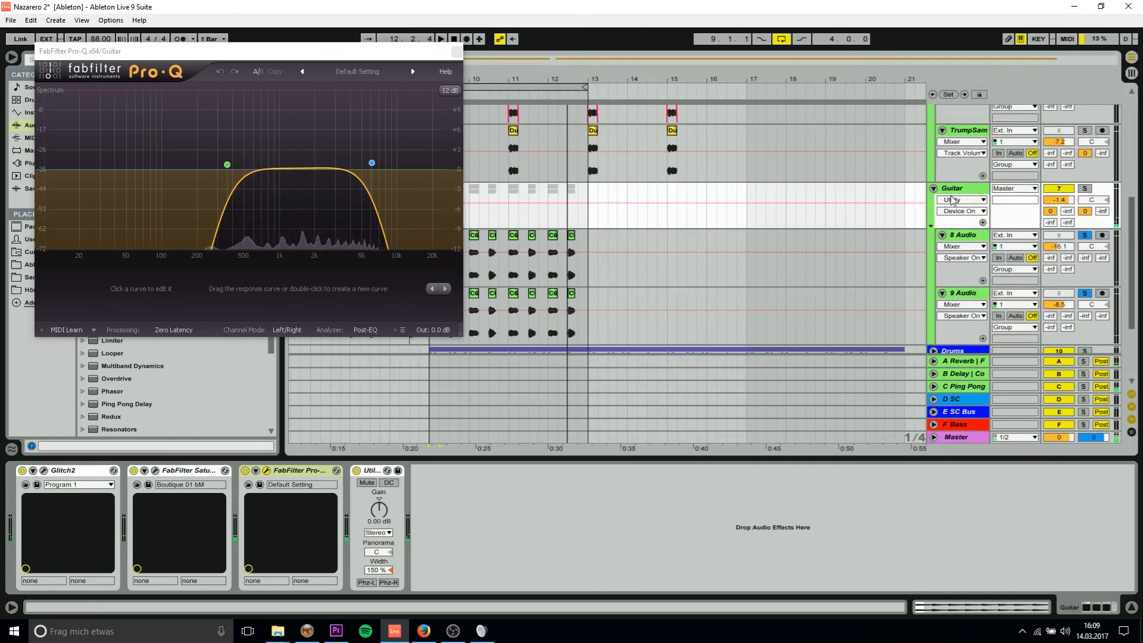
click(933, 188)
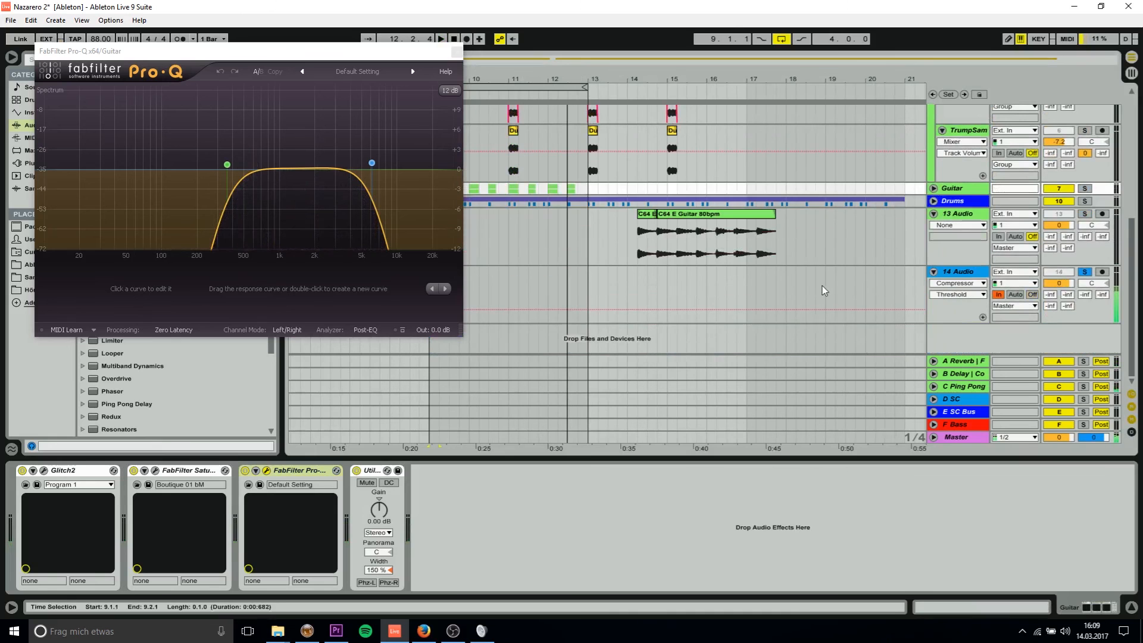
key(ctrl+alt+p)
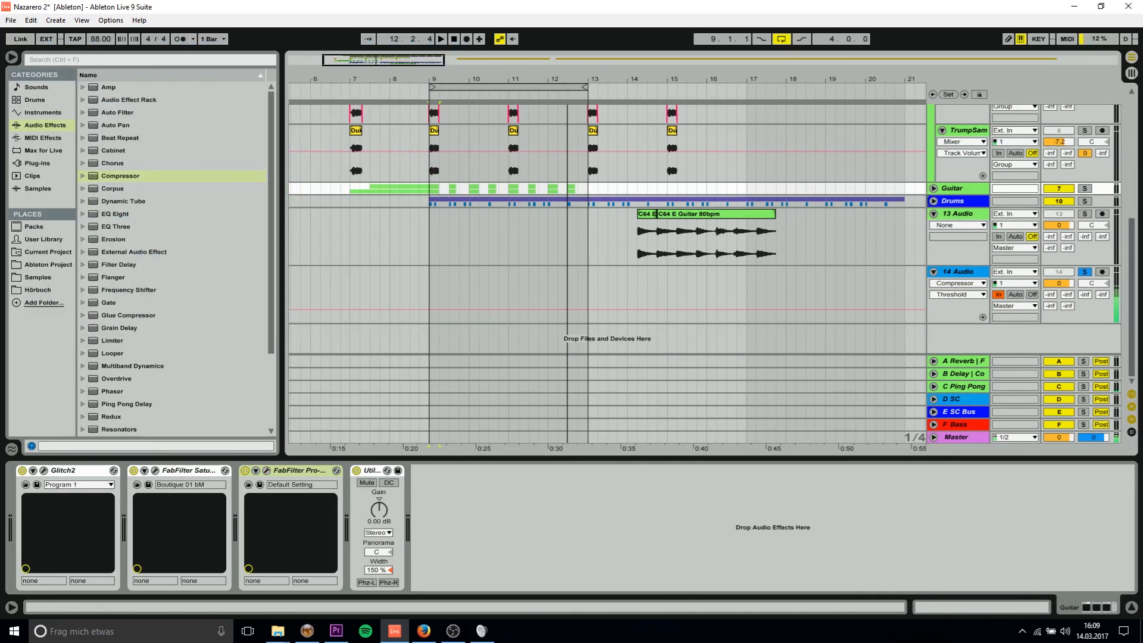
Step: Unfold the Drums group, play its Drum_Break16(86BPM) clip from bar 9 in solo, and turn the group's solo off
click(934, 200)
scroll(269, 281, down, 3)
scroll(504, 253, down, 2)
scroll(505, 252, up, 2)
click(505, 253)
key(space)
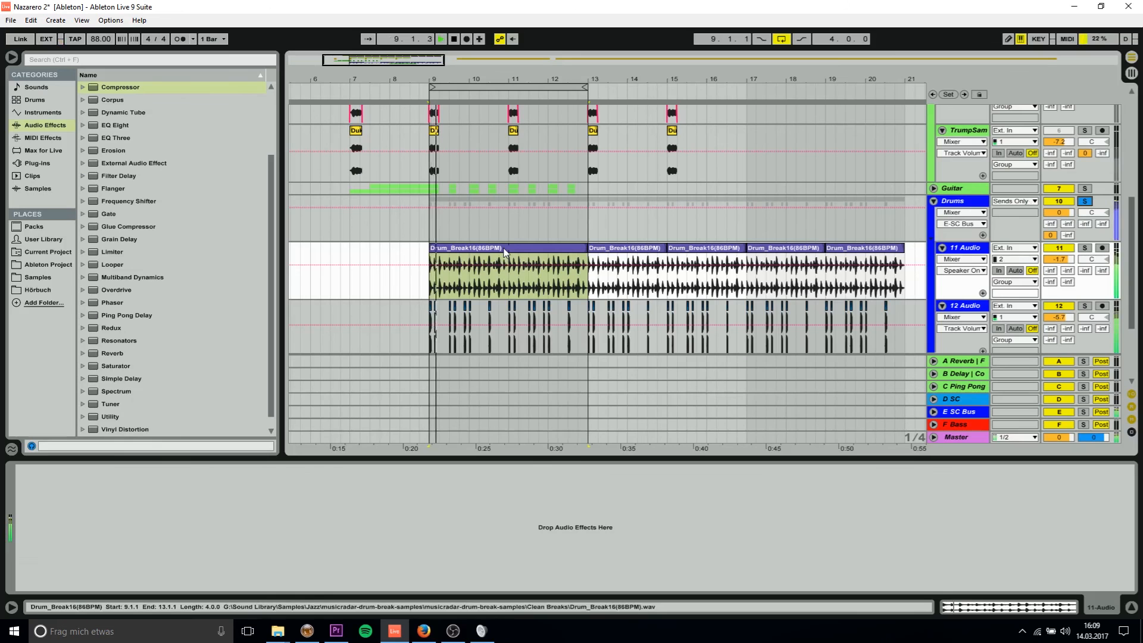
key(space)
click(1083, 202)
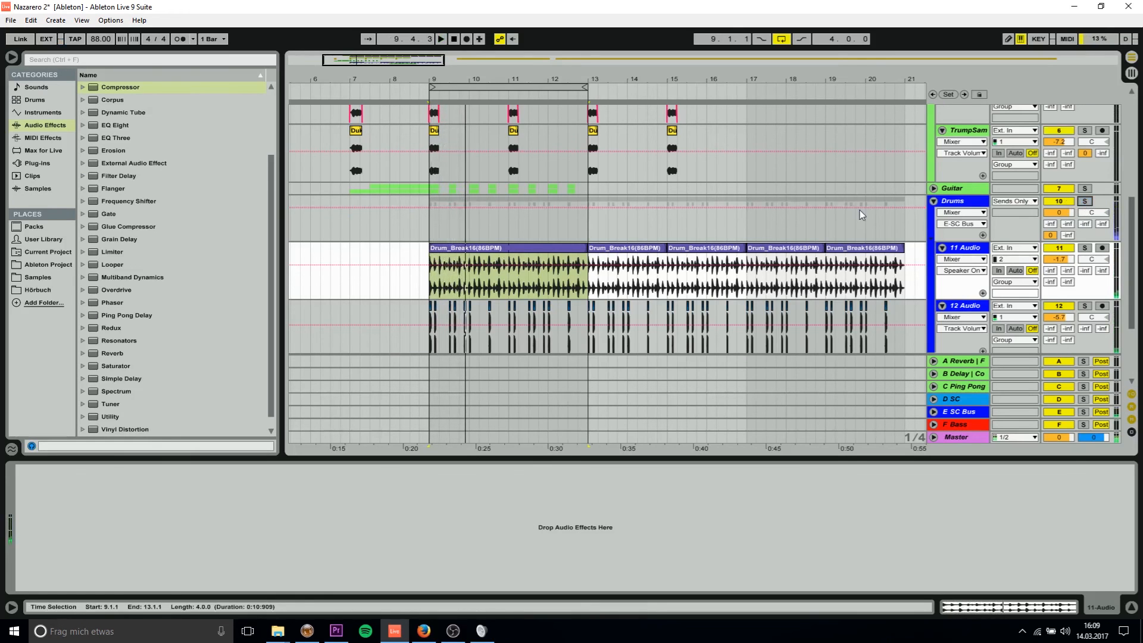
Step: Select the first Massive clip on the Bass track and play the unsoloed arrangement from bar 9
scroll(860, 215, up, 3)
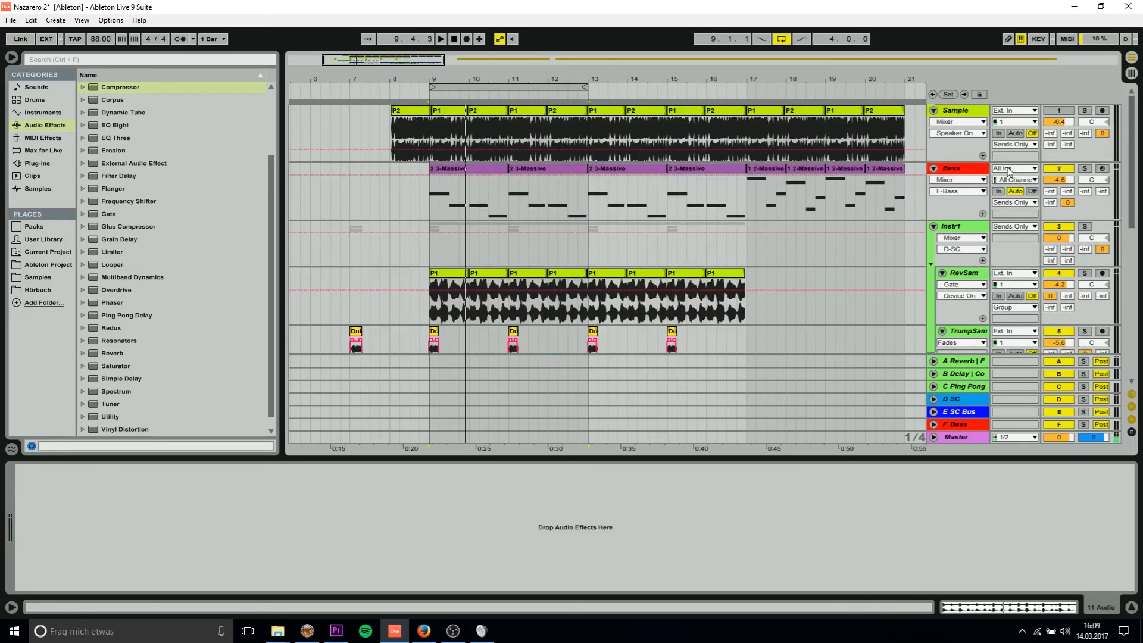
scroll(1010, 171, down, 2)
click(469, 189)
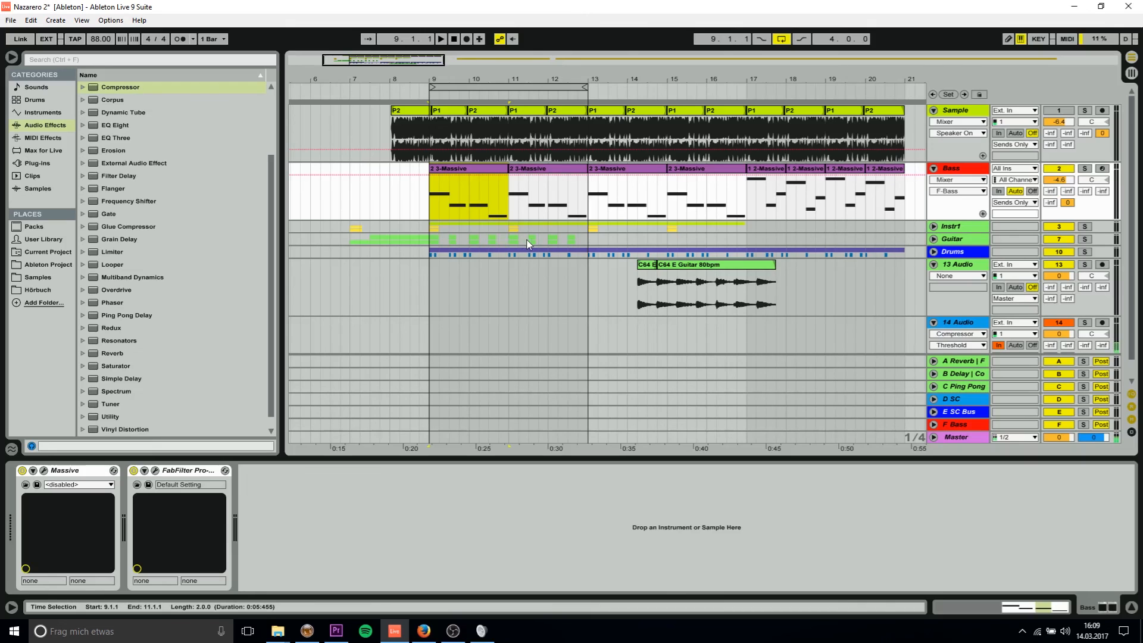
key(space)
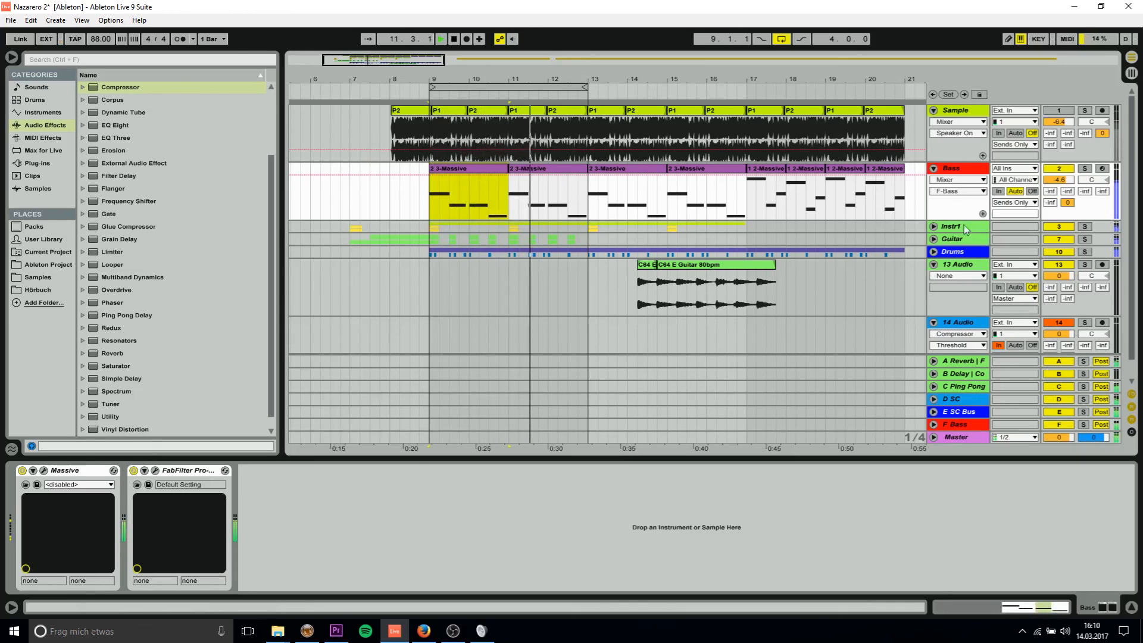
Step: Select and unfold the Guitar group to look over its audio tracks during playback, and fold it again
click(961, 242)
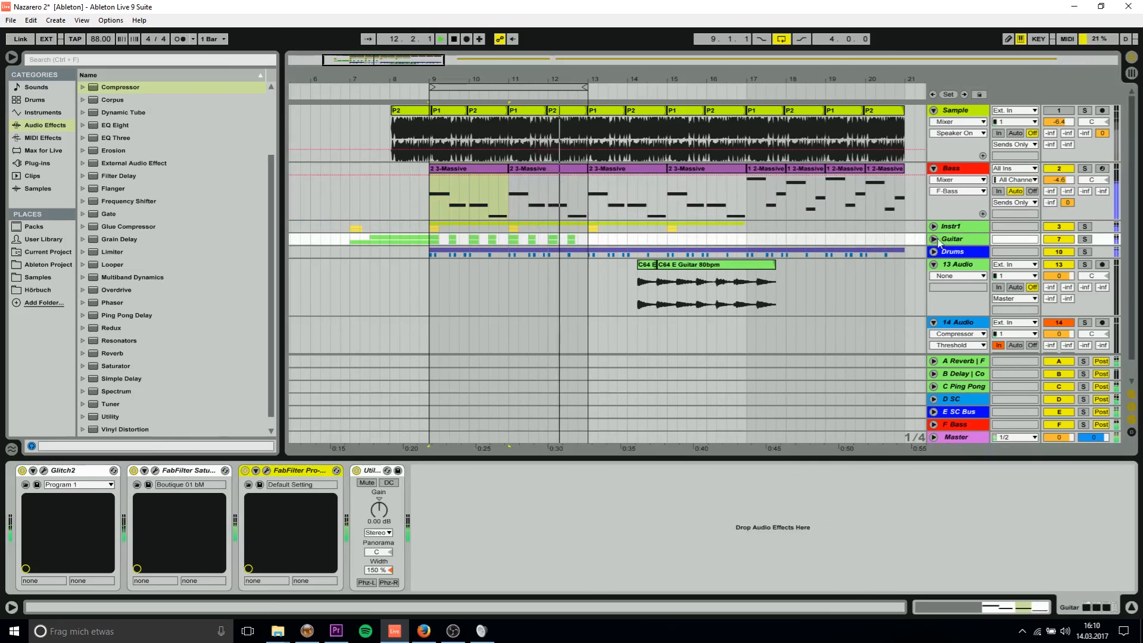
click(933, 239)
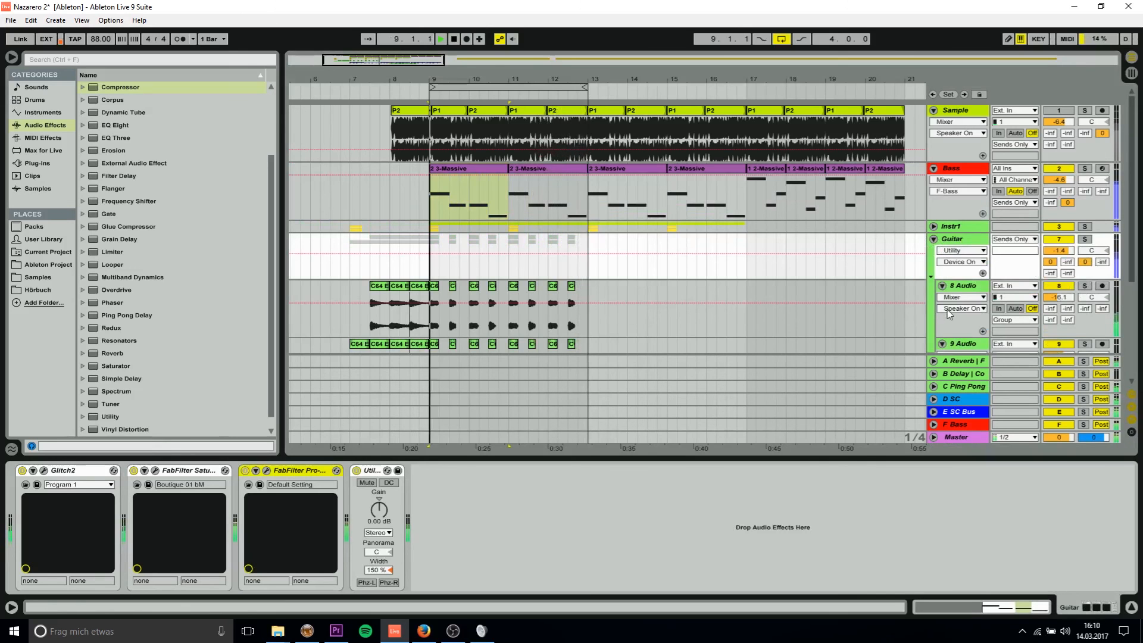
scroll(967, 308, down, 2)
scroll(967, 308, up, 2)
click(934, 238)
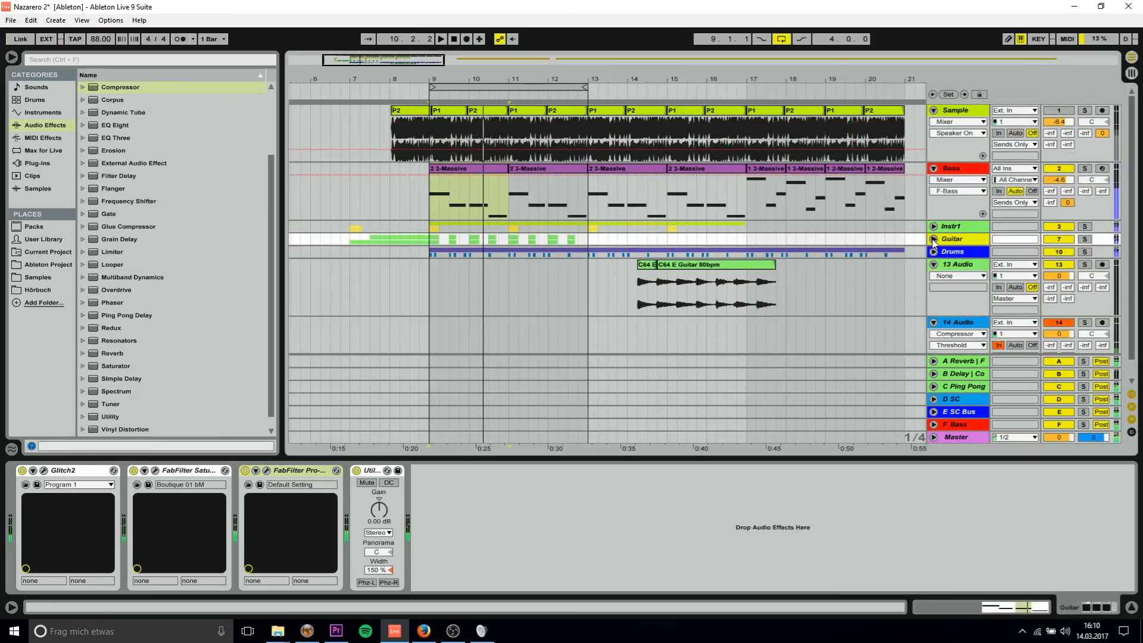